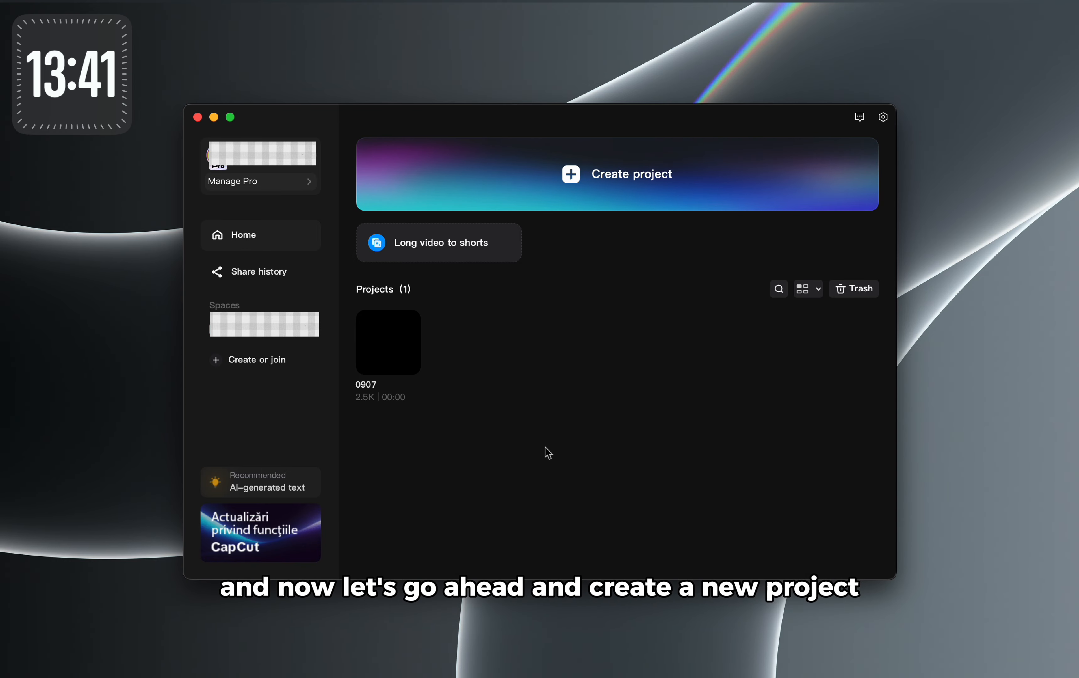
# Create a new project and import the four MP4 videos from the Downloads folder.
pyautogui.click(623, 201)
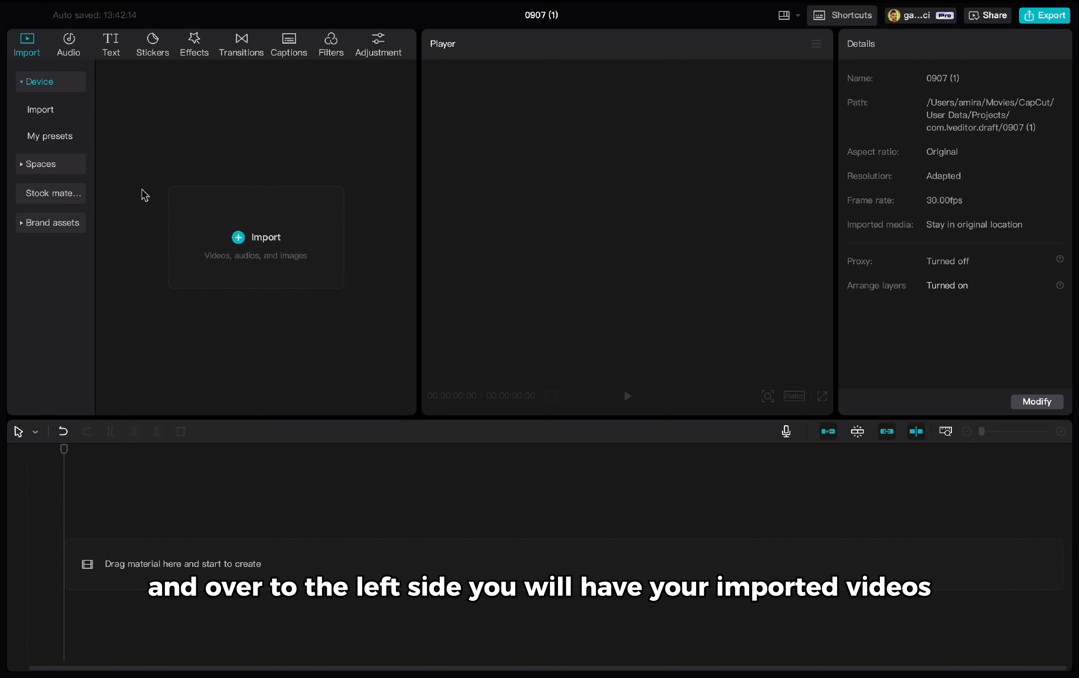
pyautogui.click(269, 262)
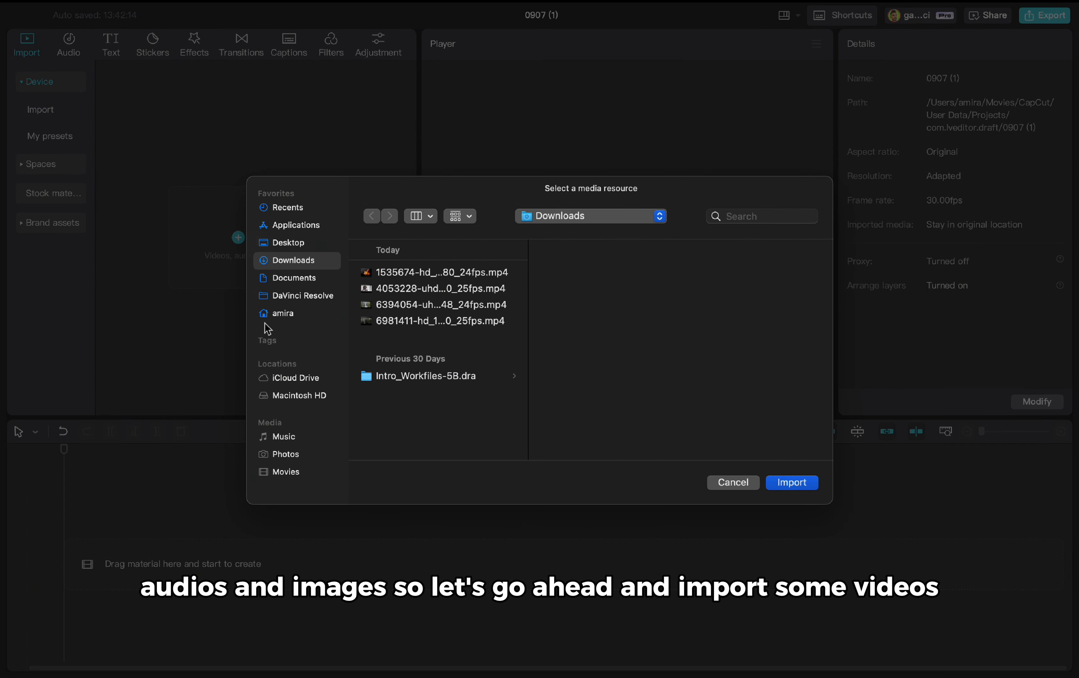
pyautogui.click(441, 277)
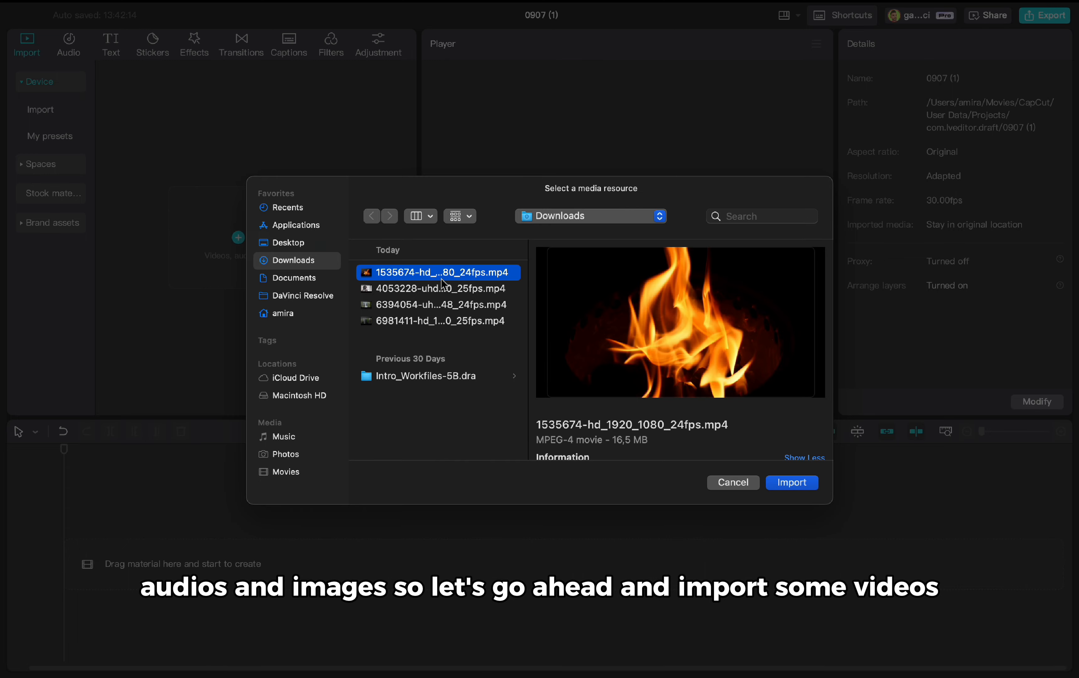
pyautogui.keyDown('shift'); pyautogui.click(428, 323); pyautogui.keyUp('shift')
pyautogui.press('Return')
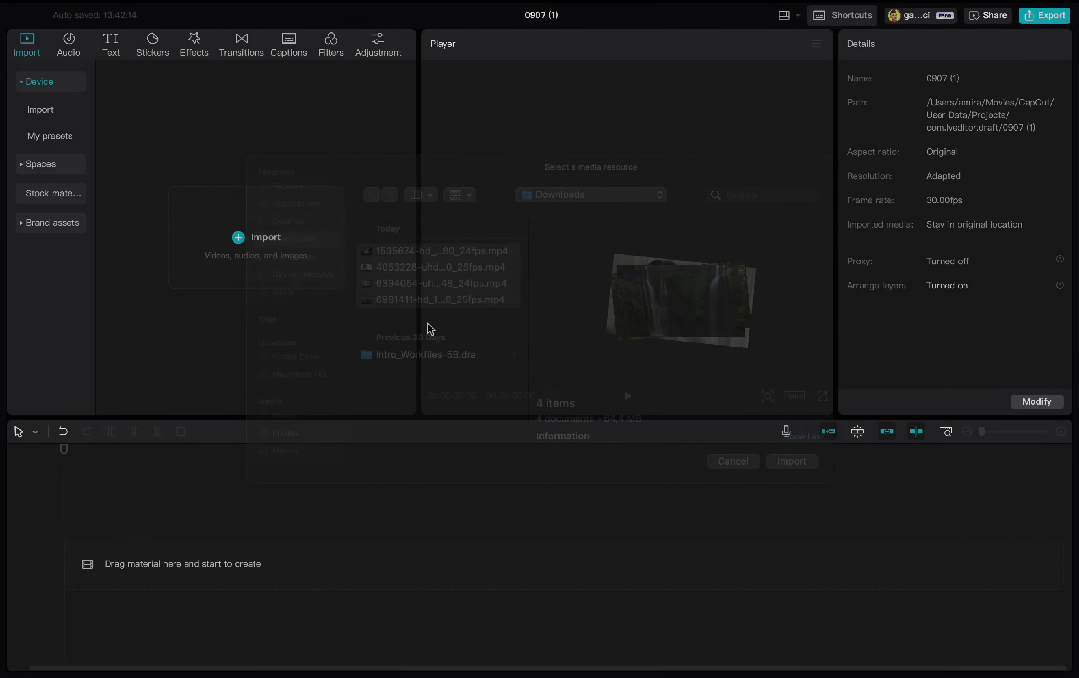
pyautogui.click(316, 304)
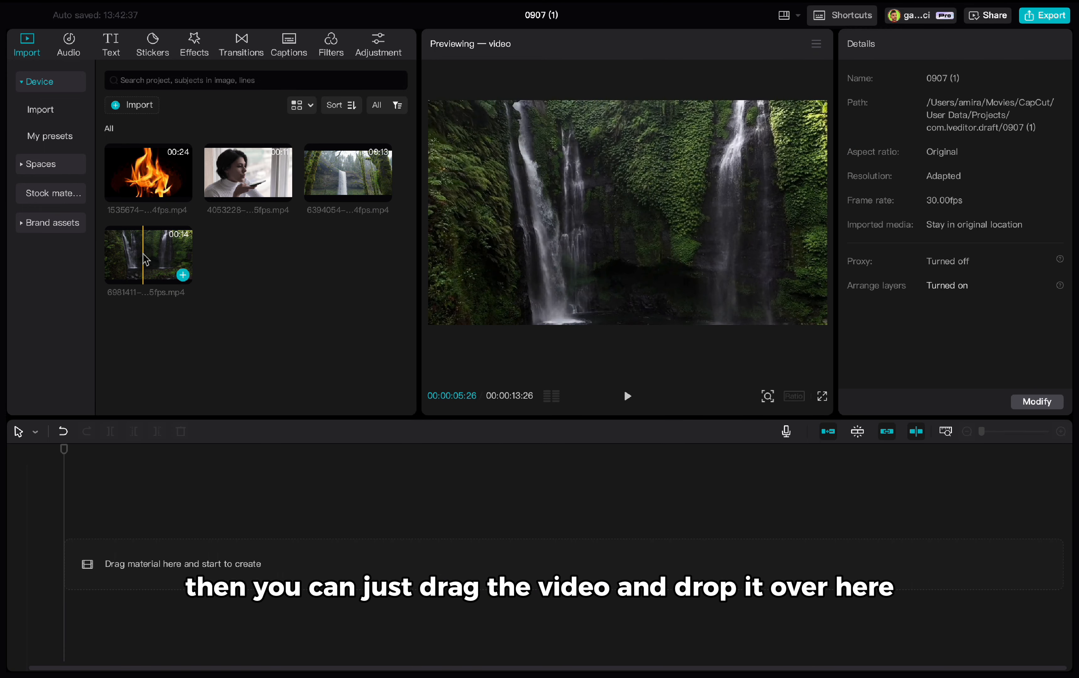
# Add the 6981411 waterfall video to the start of the empty timeline and place the playhead at about 3 seconds.
pyautogui.moveTo(145, 260); pyautogui.dragTo(116, 563)
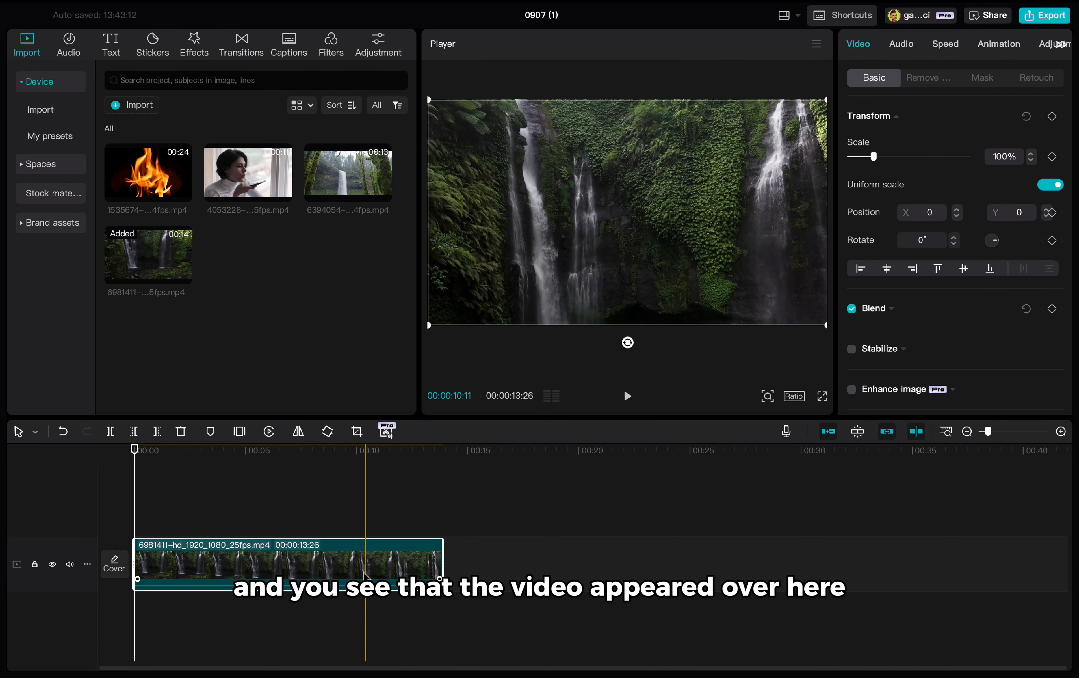
pyautogui.click(200, 527)
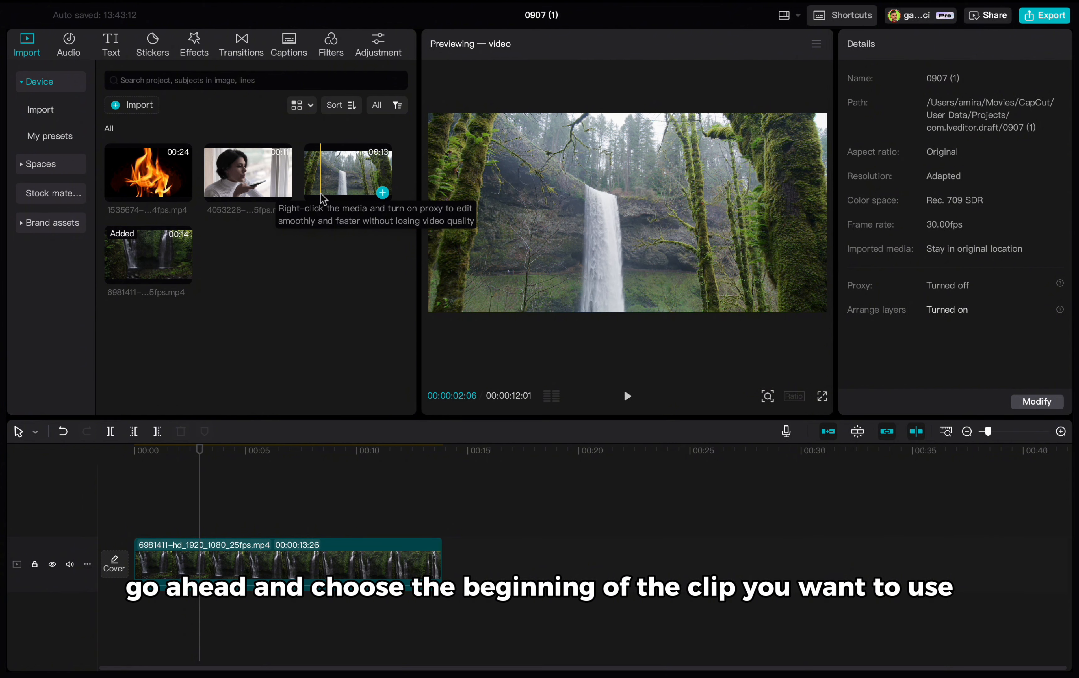
# Mark the range from about 2 to 9 seconds in the 6394054 video and append it after the first timeline clip.
pyautogui.press('i')
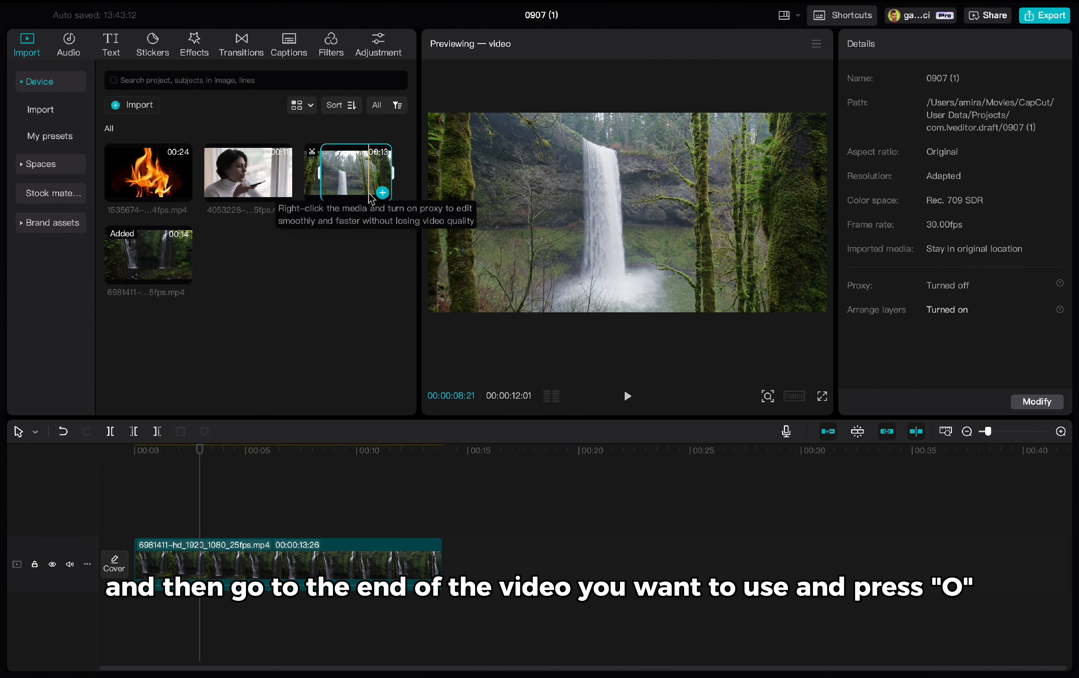
pyautogui.press('o')
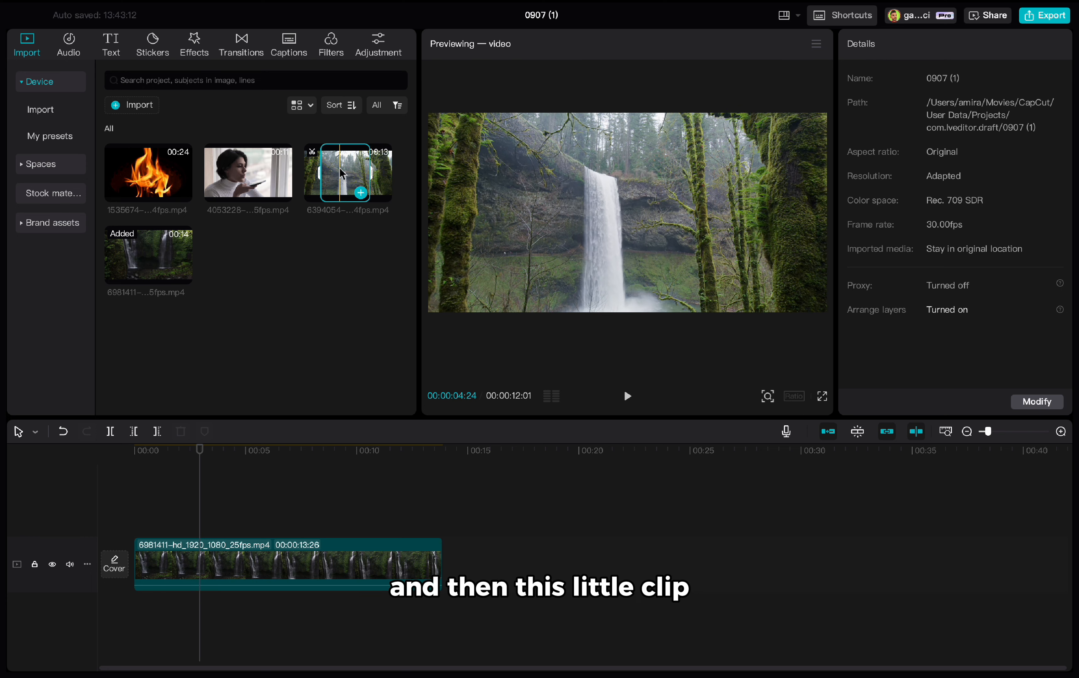
pyautogui.moveTo(341, 173); pyautogui.dragTo(457, 563)
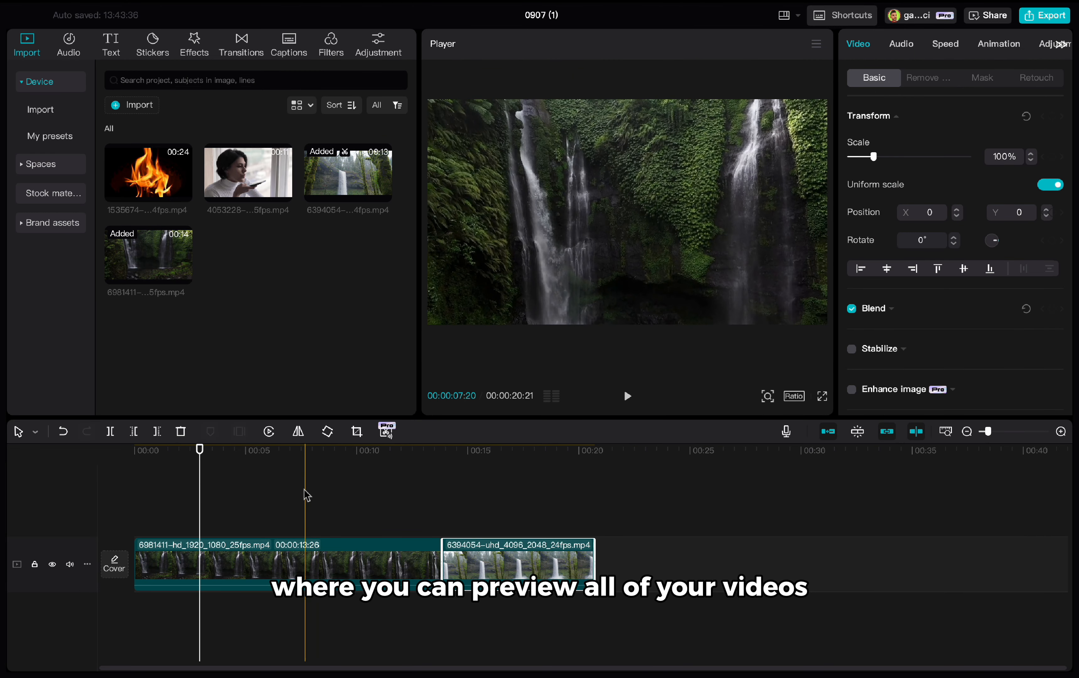
# Play back the timeline from 00:00:07:09 in short stretches to preview the first waterfall clip.
pyautogui.click(297, 498)
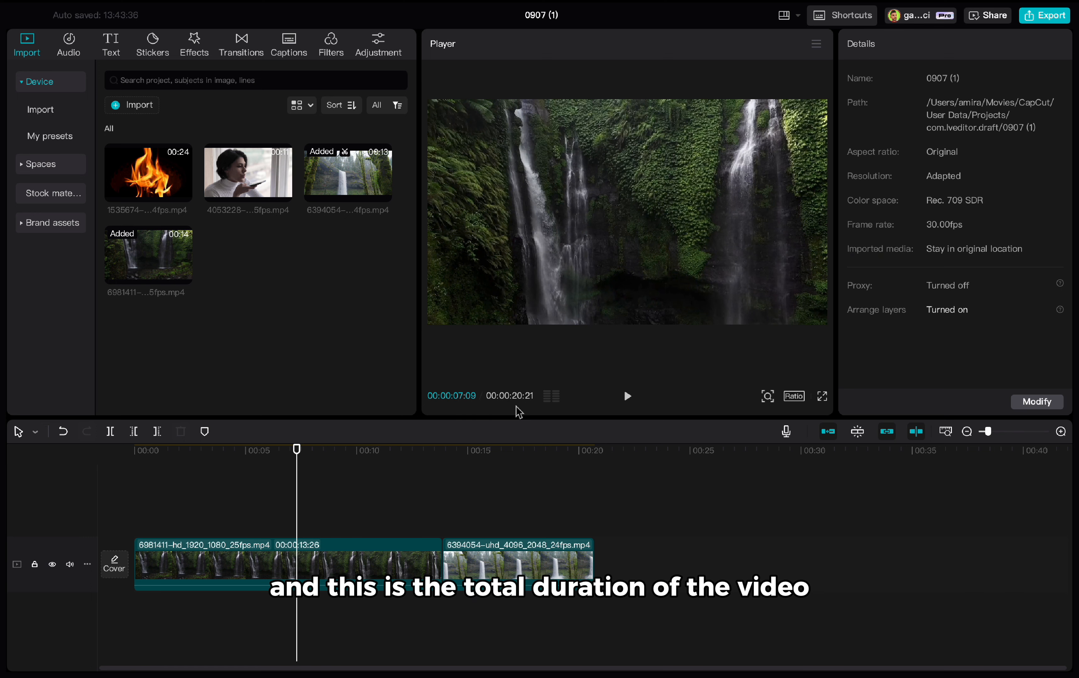
pyautogui.click(627, 397)
pyautogui.click(627, 397)
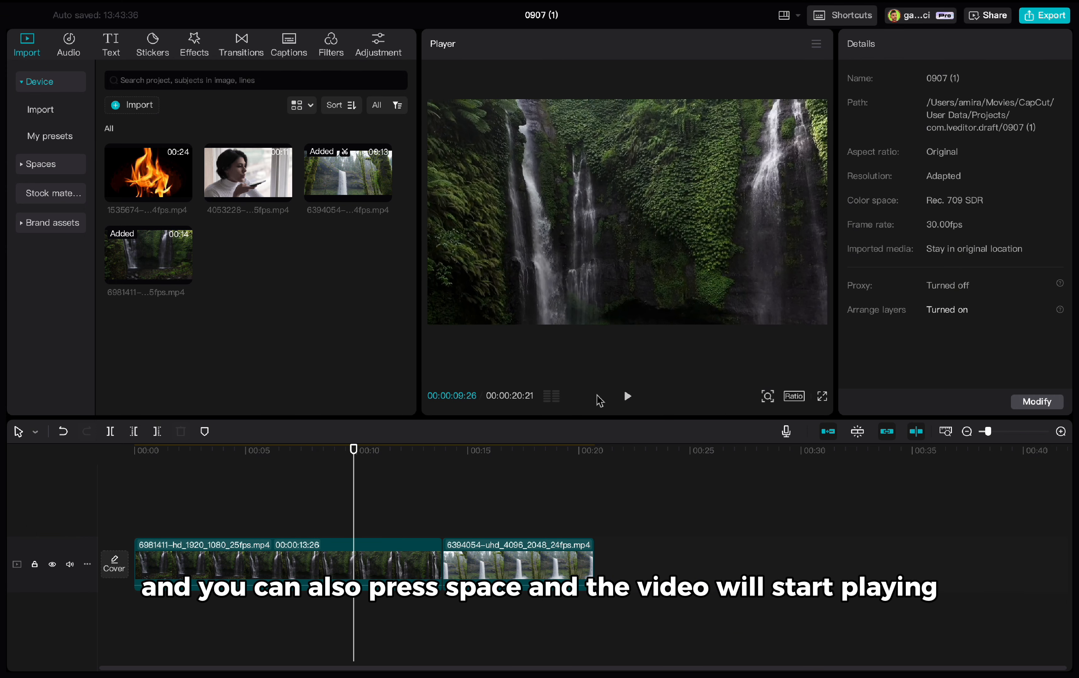
pyautogui.press('space')
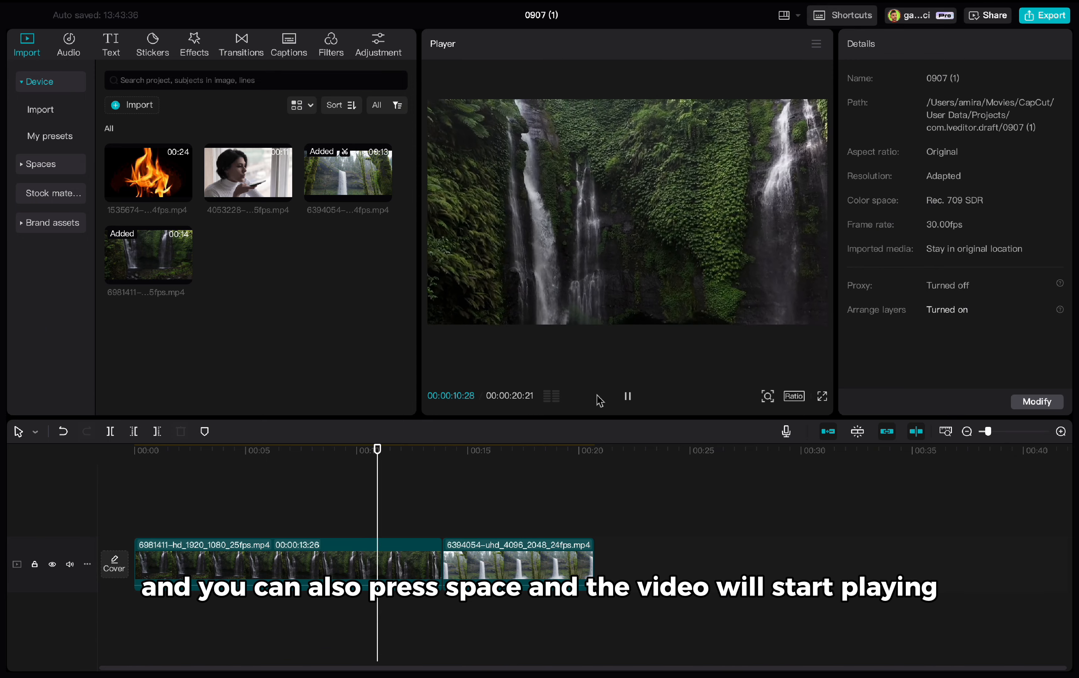
pyautogui.press('space')
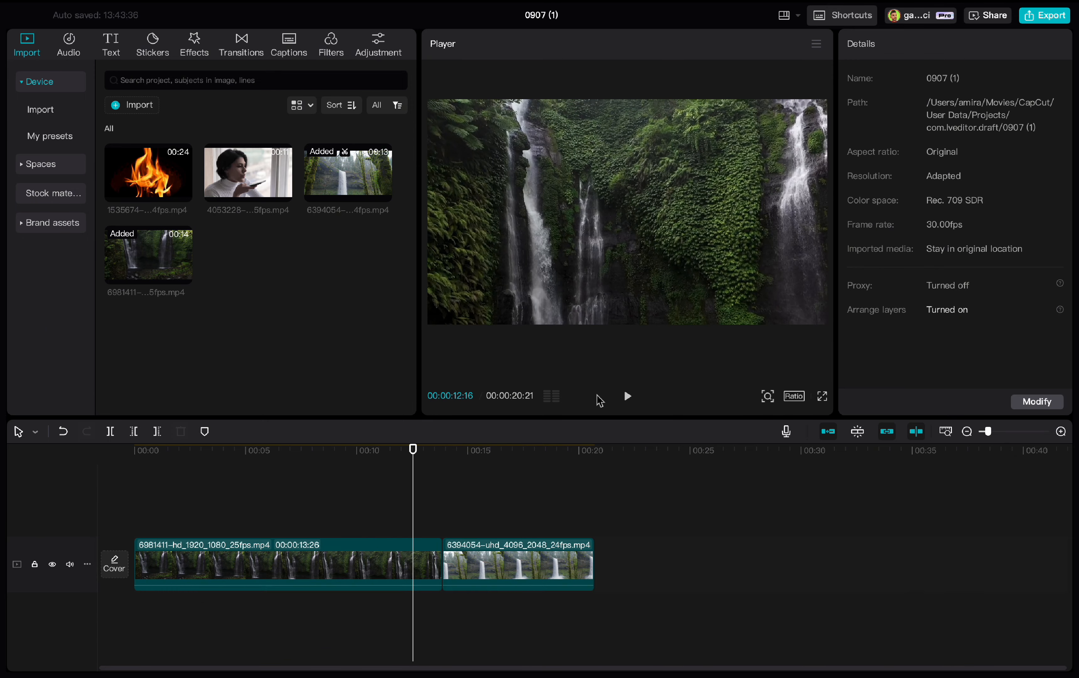
# Magnify the player preview to inspect details of the frame and restore its normal zoom.
pyautogui.click(769, 399)
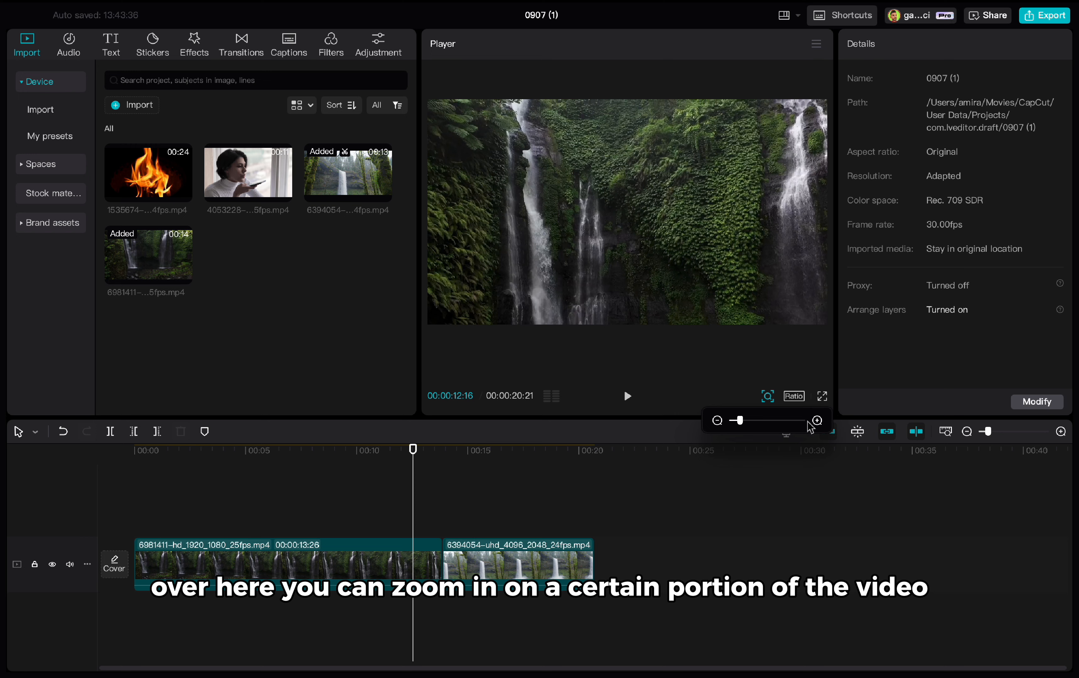
pyautogui.click(817, 420)
pyautogui.click(817, 421)
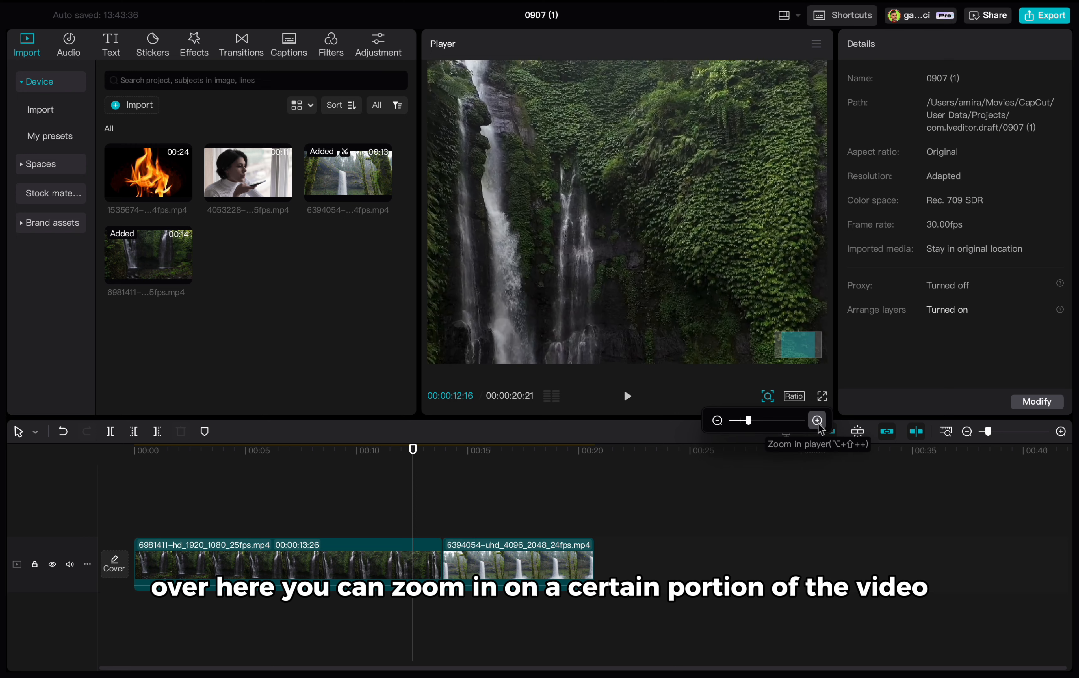
pyautogui.moveTo(799, 355); pyautogui.dragTo(802, 345)
pyautogui.click(766, 399)
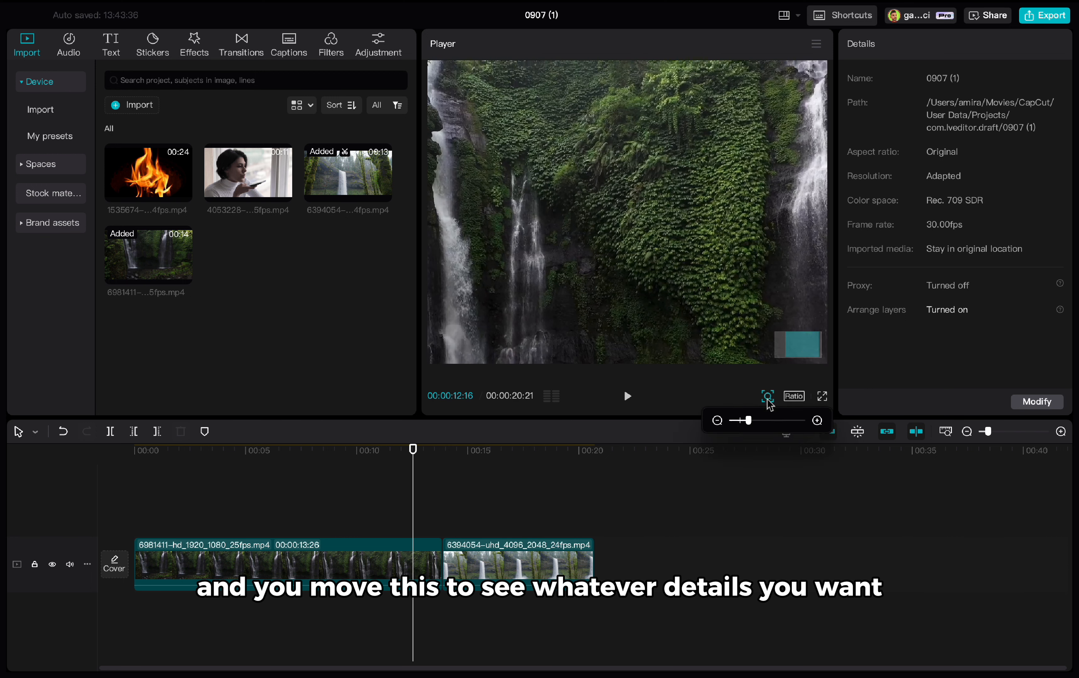
pyautogui.moveTo(747, 420); pyautogui.dragTo(741, 419)
# Set the project's aspect ratio to 16:9.
pyautogui.click(790, 398)
pyautogui.click(793, 396)
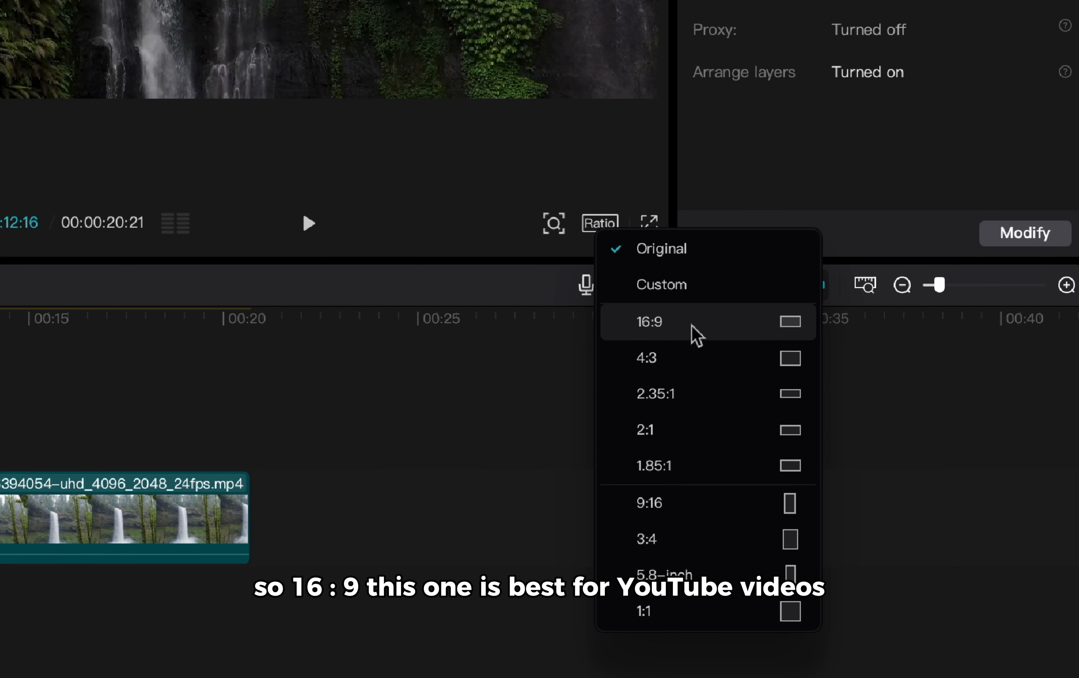
pyautogui.click(691, 326)
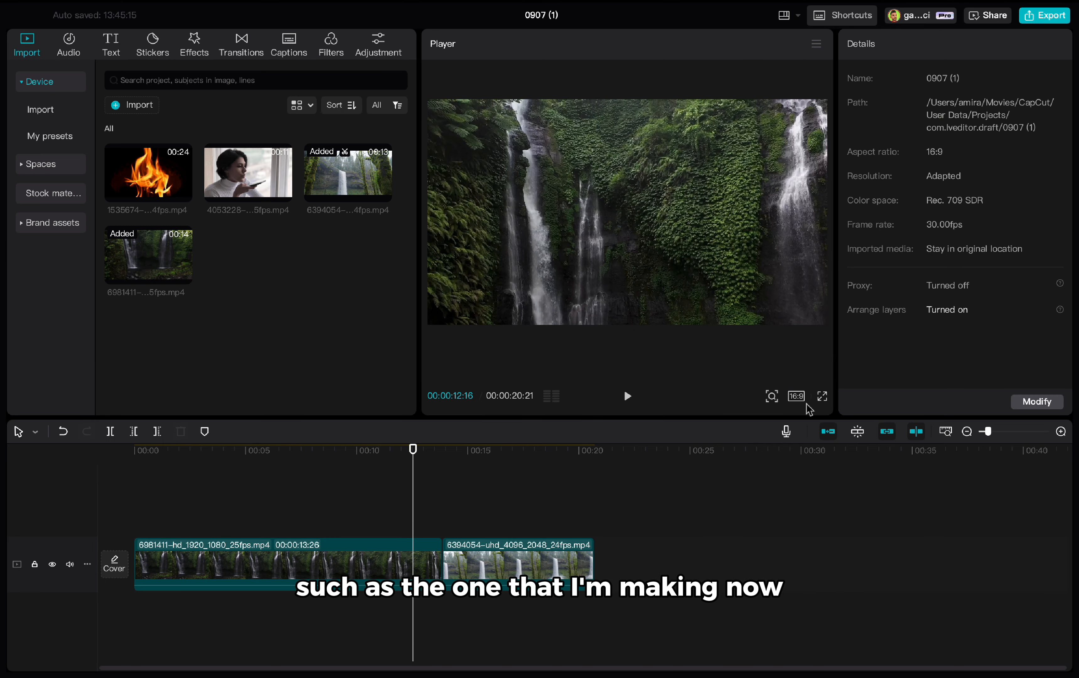
# Try the 9:16 aspect ratio for the project and return it to 16:9.
pyautogui.click(797, 398)
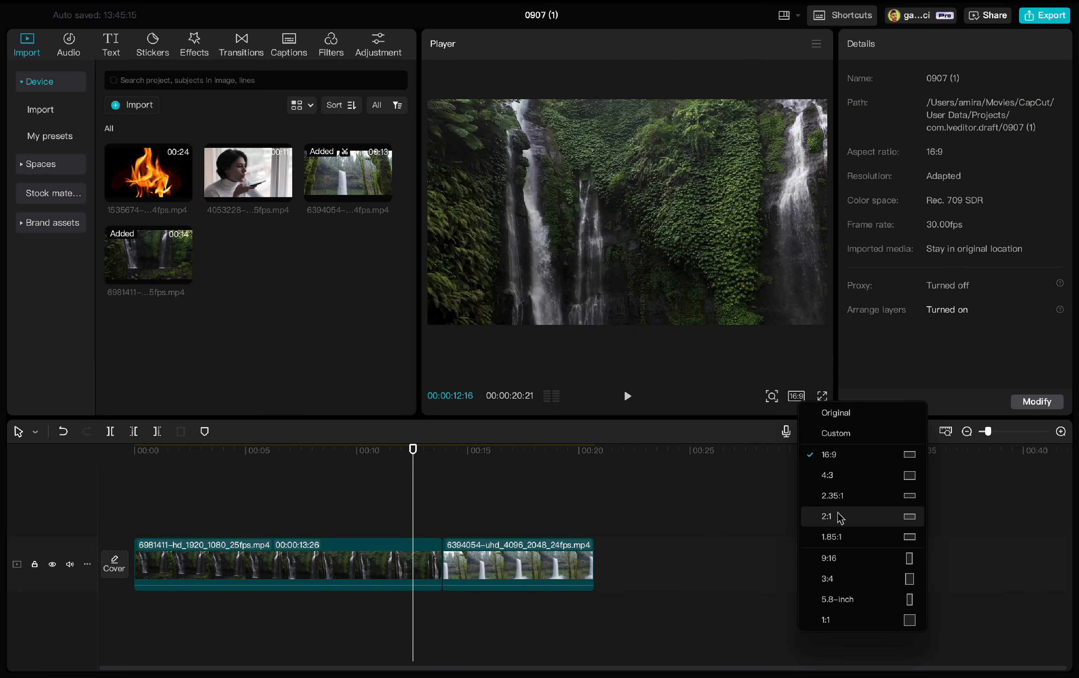
pyautogui.click(840, 560)
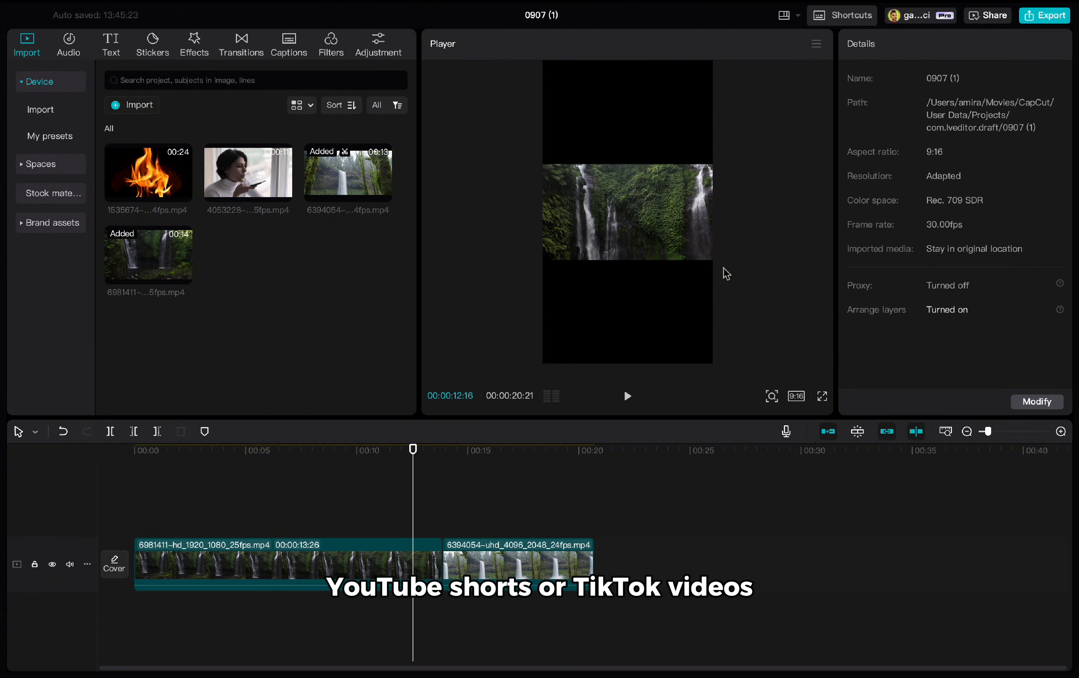
pyautogui.click(796, 396)
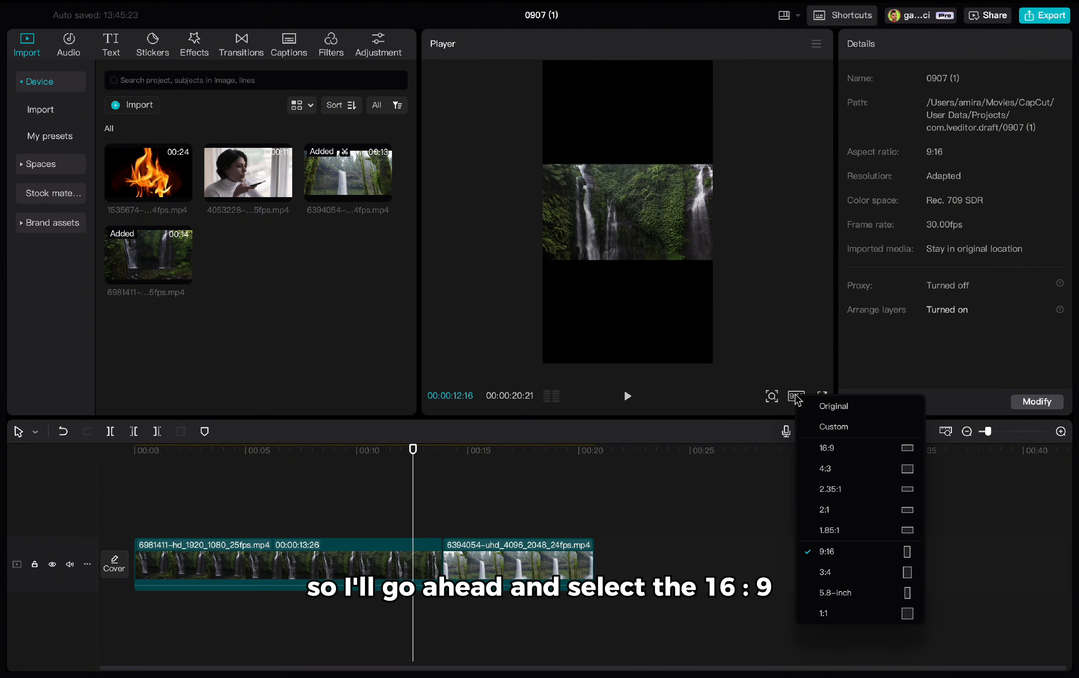
pyautogui.click(847, 454)
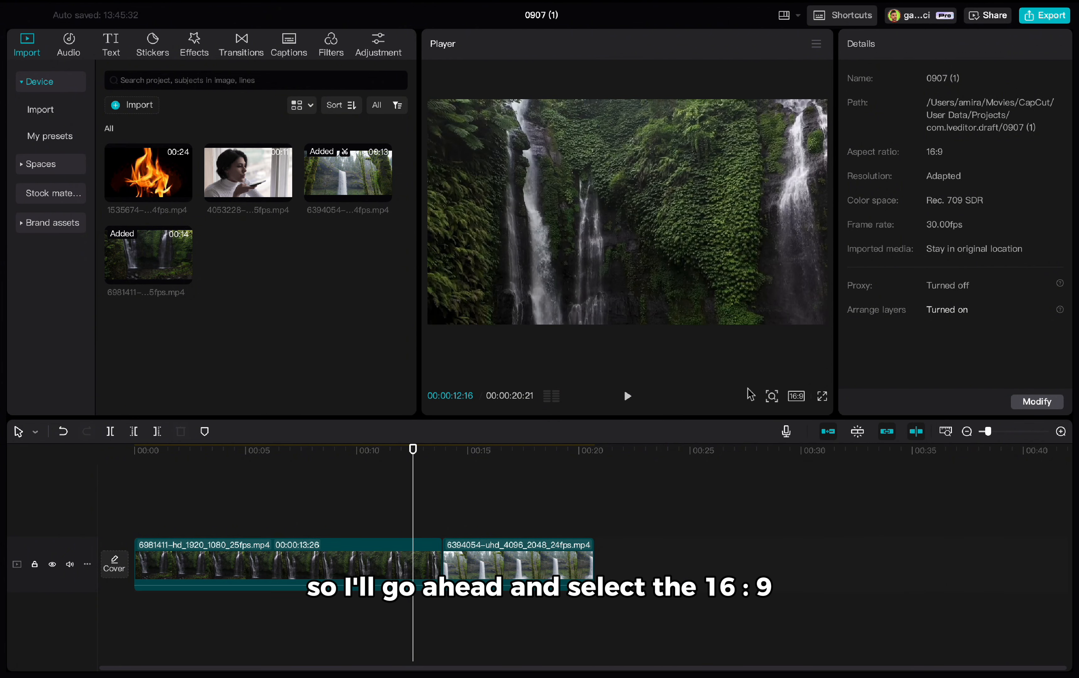
# Preview the video in full screen across the cut between both clips and return to the editor.
pyautogui.click(822, 398)
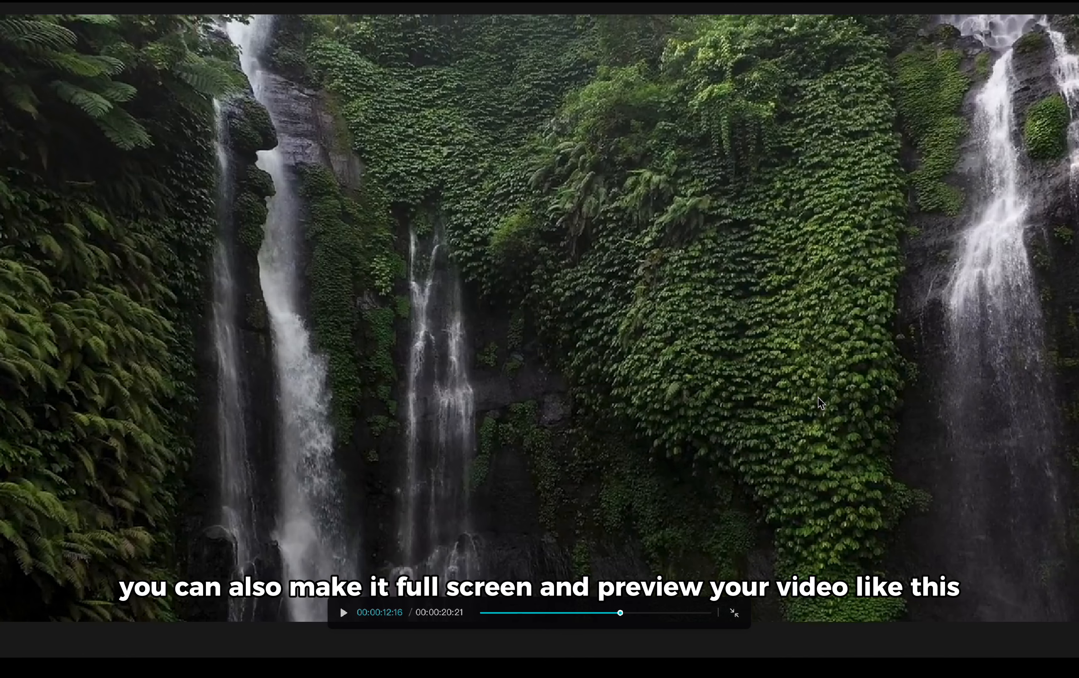
pyautogui.click(346, 612)
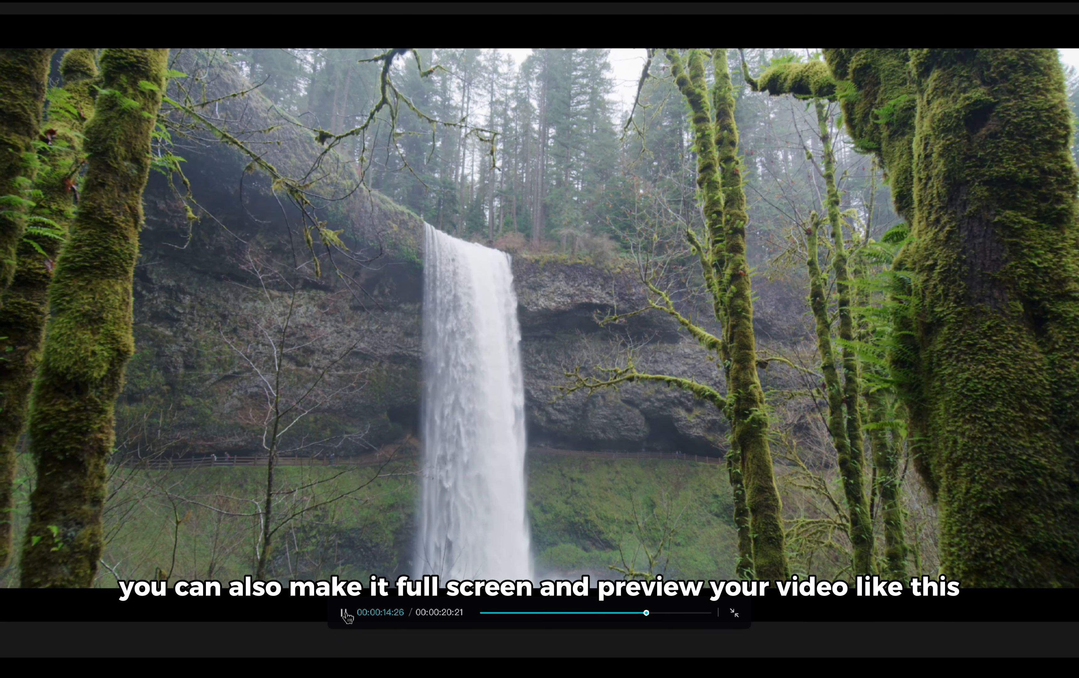
pyautogui.click(346, 612)
pyautogui.press('Escape')
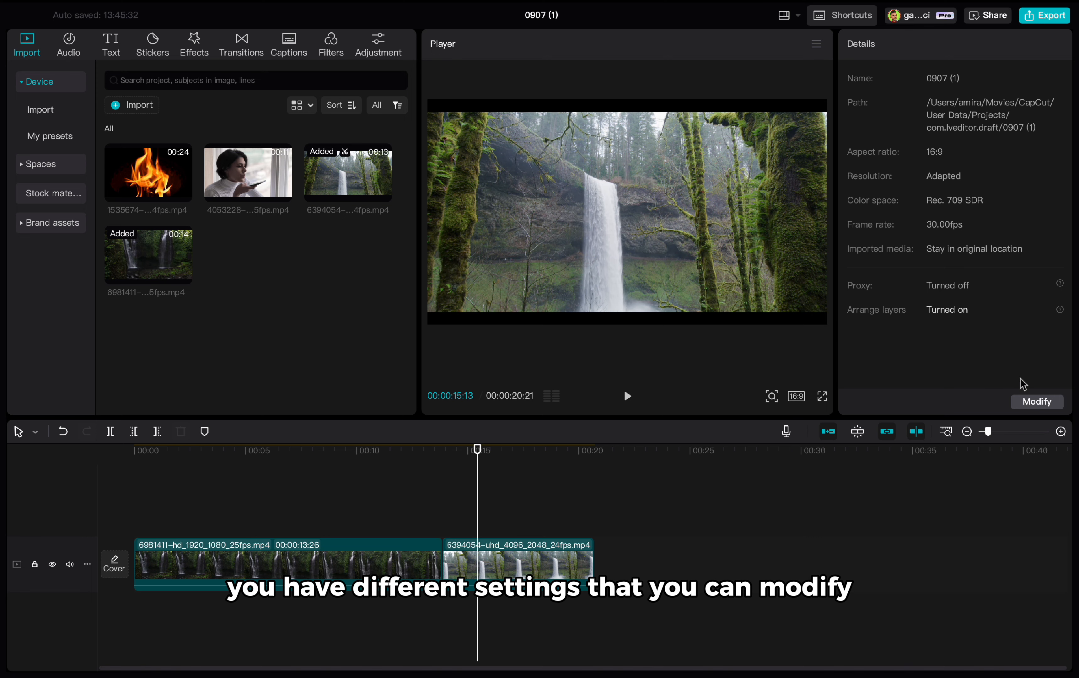
# Review the frame rate options in the project settings and save the settings.
pyautogui.click(1033, 406)
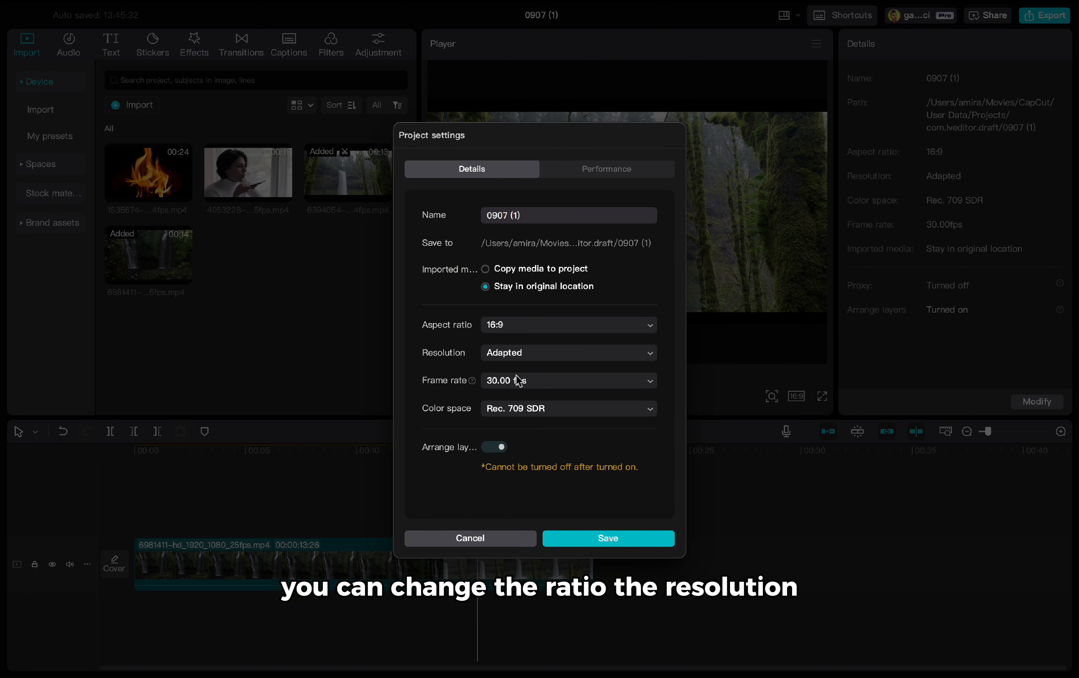
pyautogui.click(525, 383)
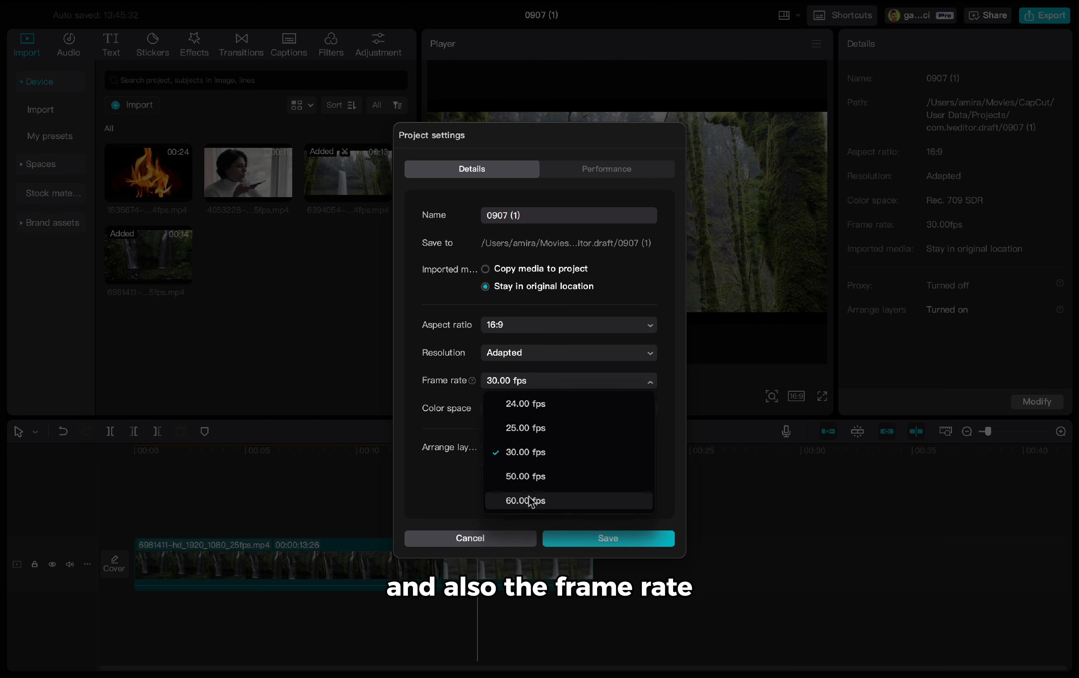
pyautogui.click(455, 497)
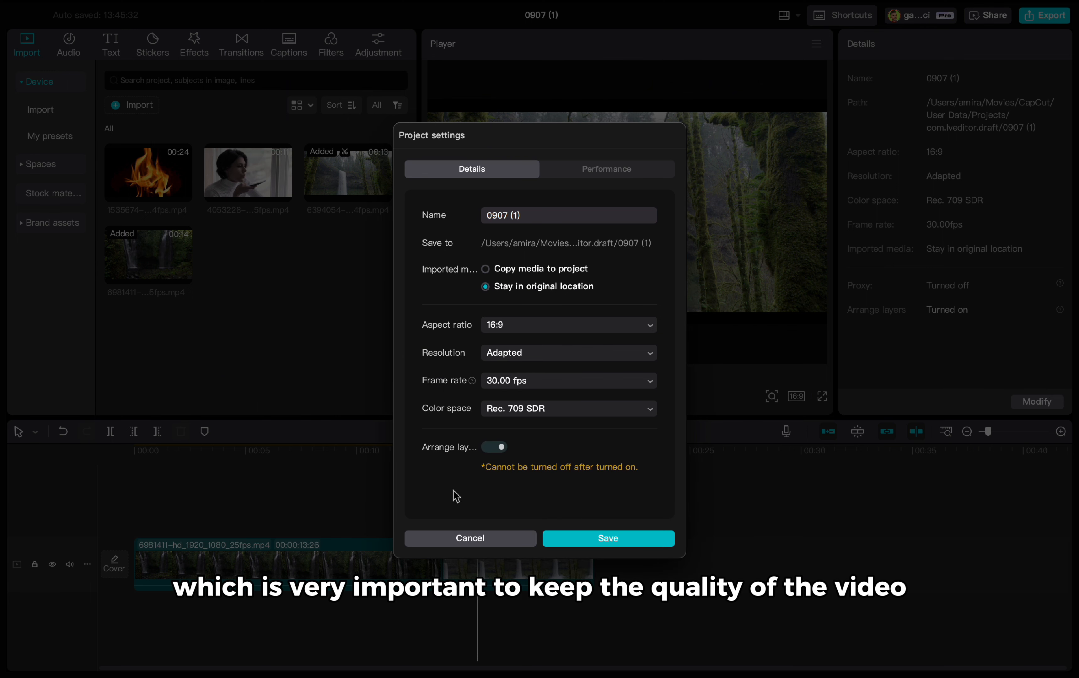
pyautogui.click(537, 386)
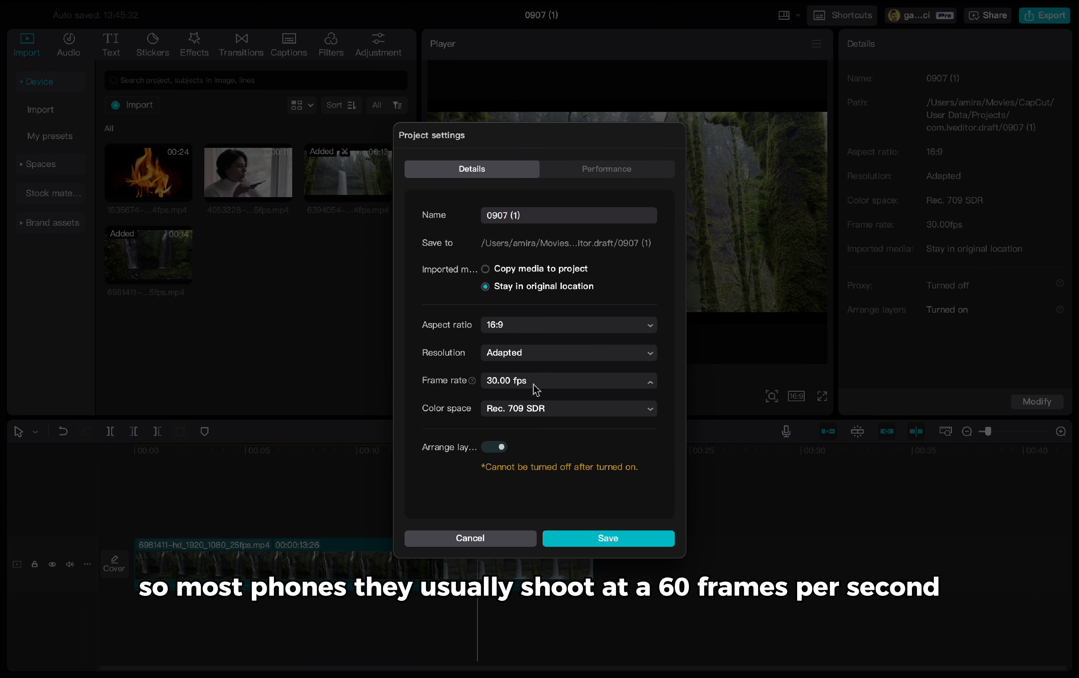
pyautogui.click(592, 540)
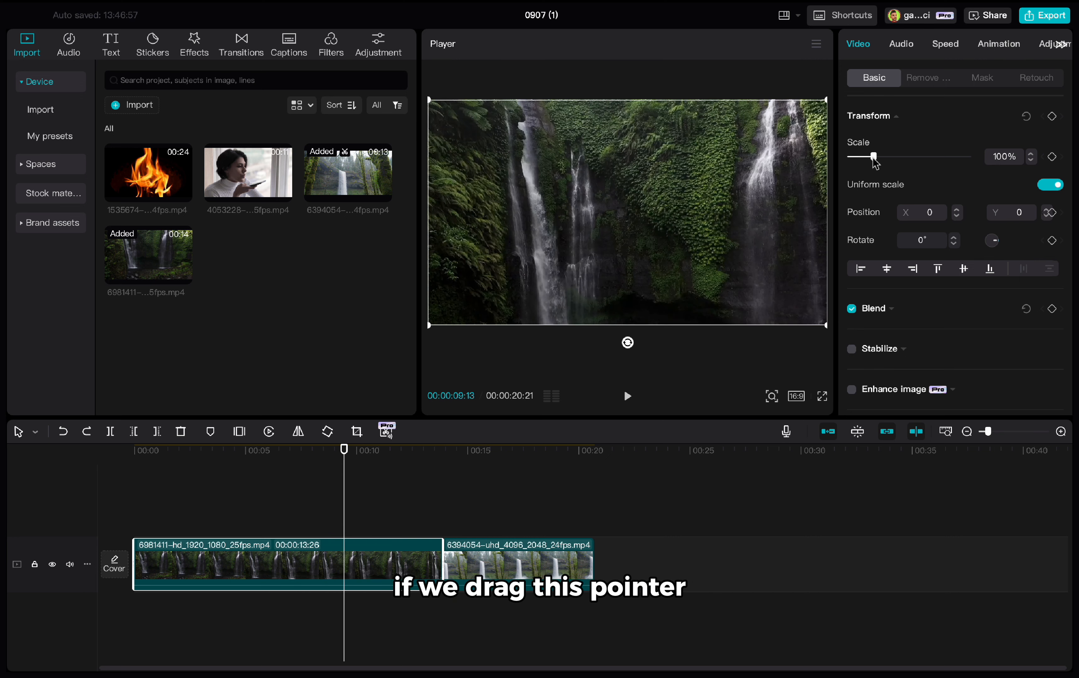
# Try scaling the first timeline clip down to 72% and resizing it by its corner in the player.
pyautogui.moveTo(874, 156)
pyautogui.mouseDown()
pyautogui.moveTo(890, 157)
pyautogui.moveTo(867, 157)
pyautogui.mouseUp()
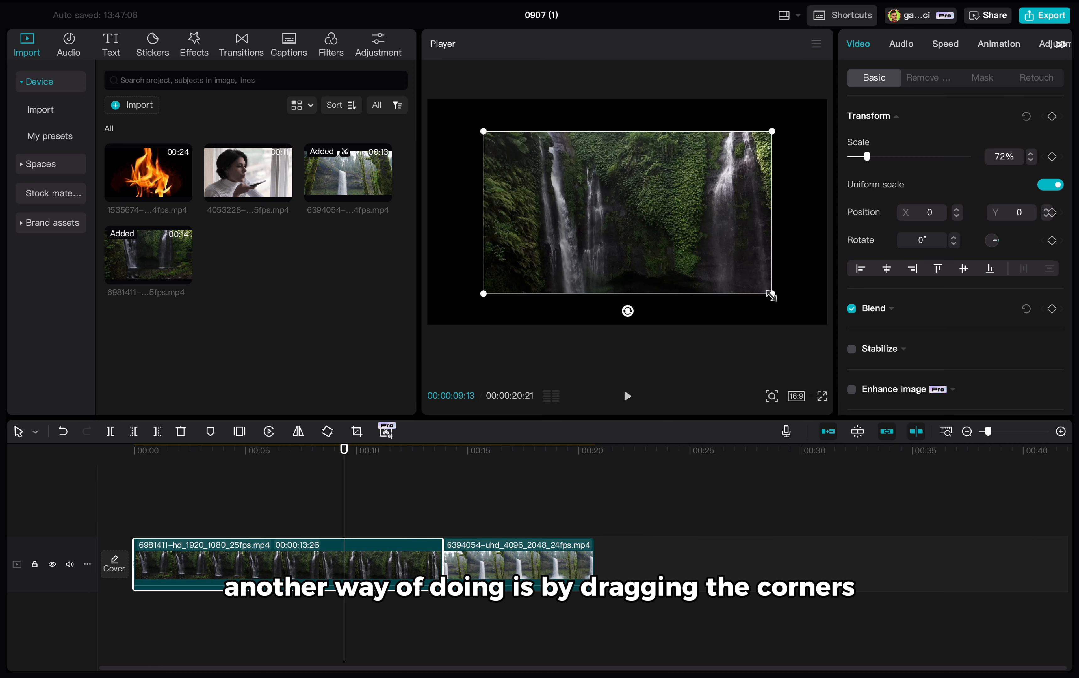
pyautogui.moveTo(772, 293); pyautogui.dragTo(773, 294)
pyautogui.moveTo(792, 299); pyautogui.dragTo(872, 319)
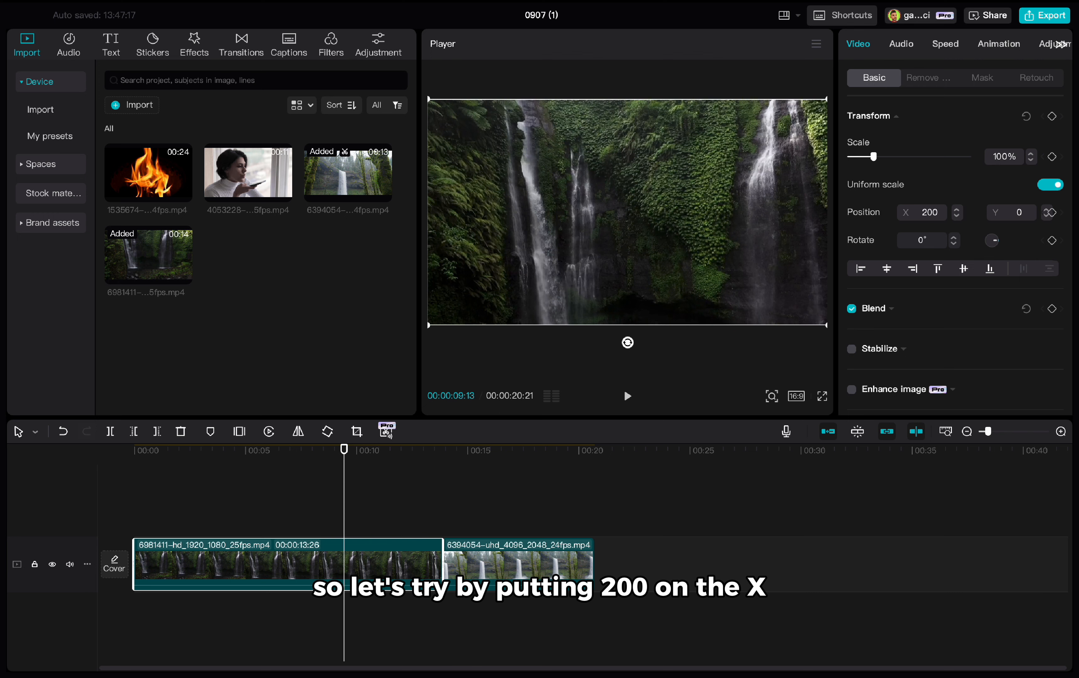
# Try offsetting the first timeline clip with a position of X 200 and Y 500.
pyautogui.press('Return')
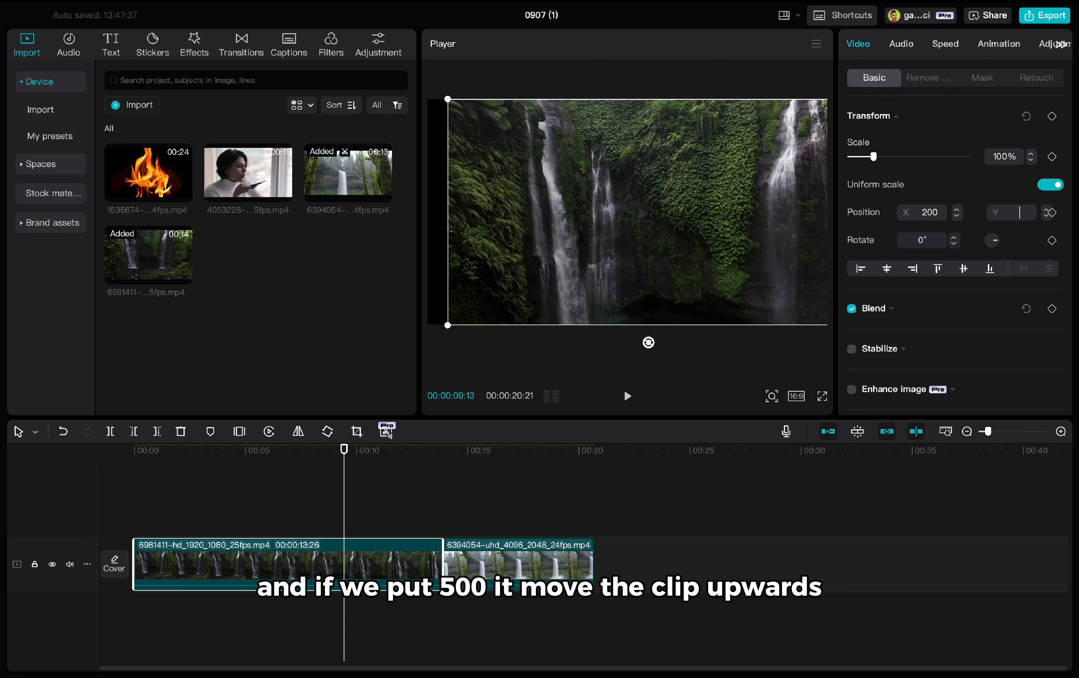
pyautogui.press('Return')
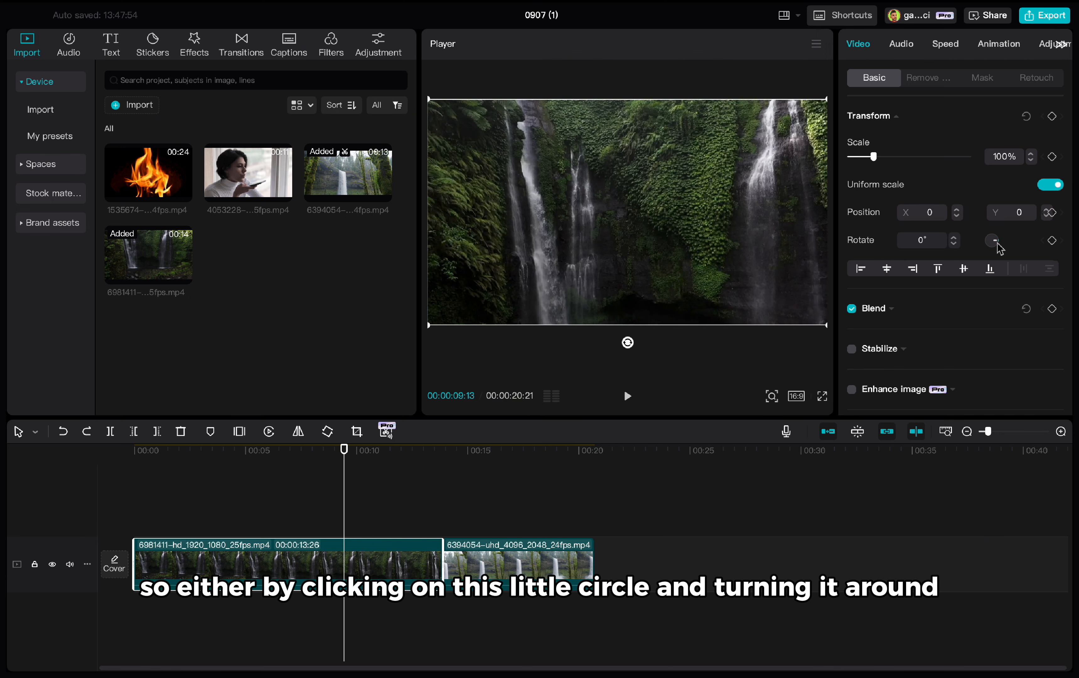
# Try rotating the first timeline clip with the rotation dial, with a value of 200°, and with its rotation handle in the player.
pyautogui.moveTo(1000, 247)
pyautogui.mouseDown()
pyautogui.moveTo(978, 233)
pyautogui.moveTo(996, 223)
pyautogui.moveTo(1016, 243)
pyautogui.mouseUp()
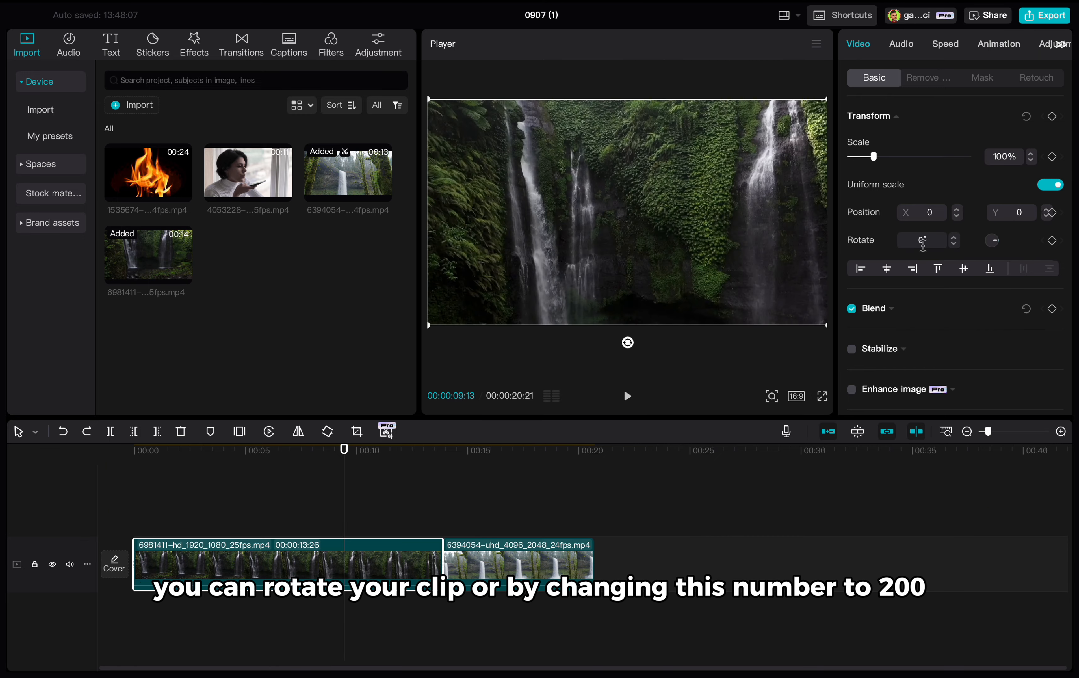
pyautogui.click(923, 245)
pyautogui.write('200')
pyautogui.press('Return')
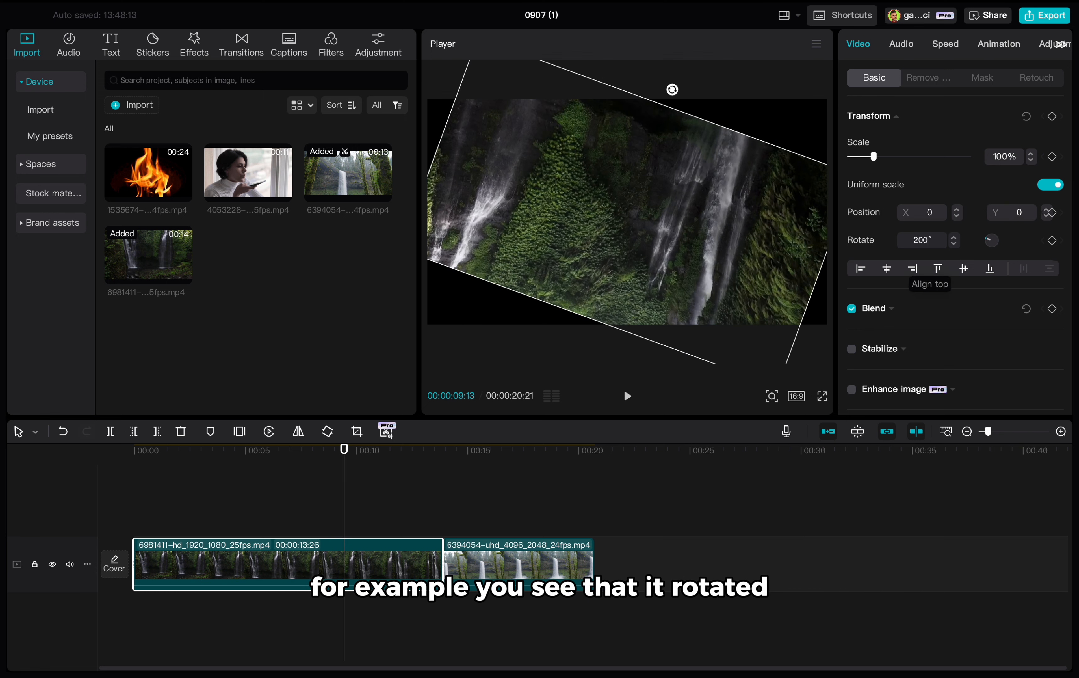
pyautogui.hotkey('ctrl', 'z')
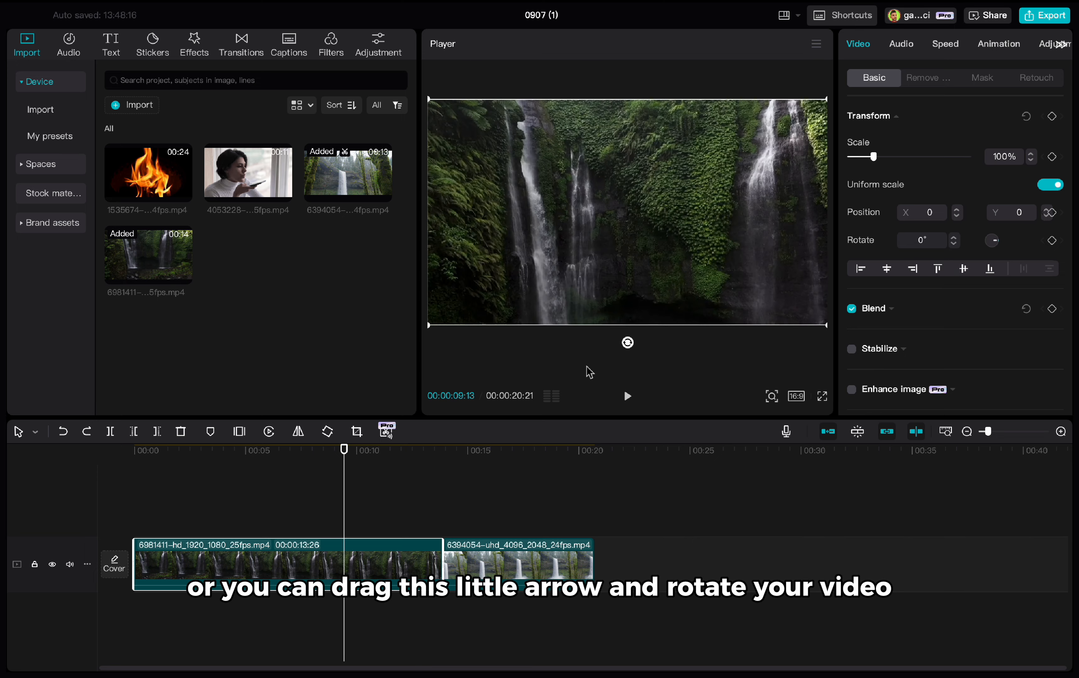
pyautogui.moveTo(629, 344); pyautogui.dragTo(660, 354)
pyautogui.hotkey('ctrl', 'z')
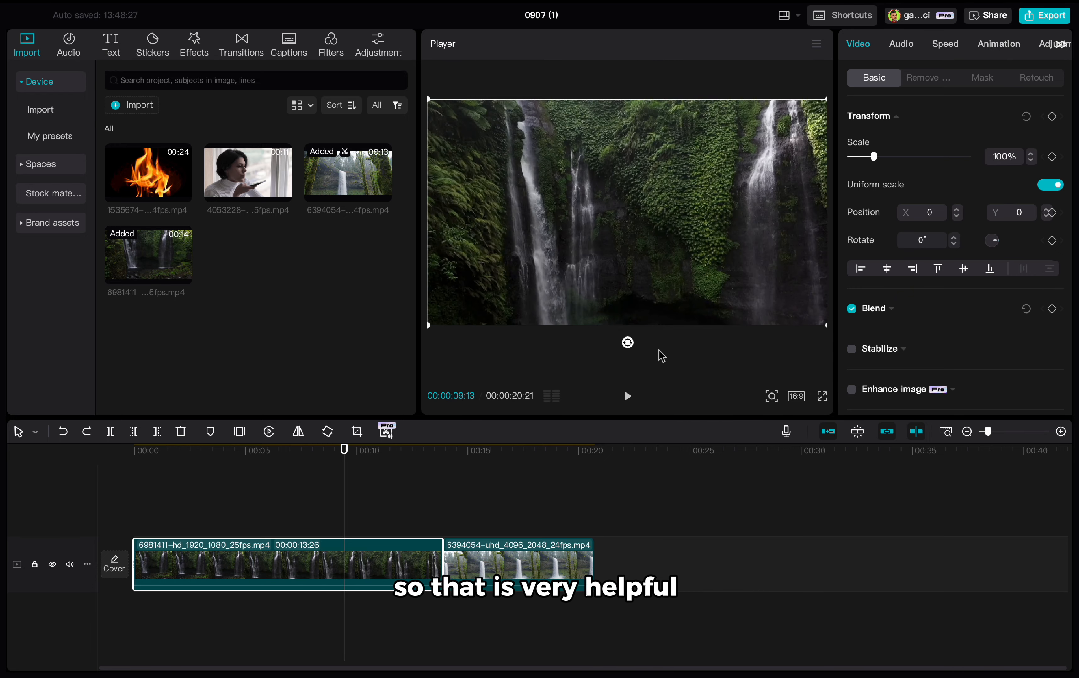
# Show the first clip's Blend settings and overlay the fire clip on a track above it, starting near the 5-second mark.
pyautogui.scroll(-2, 880, 264)
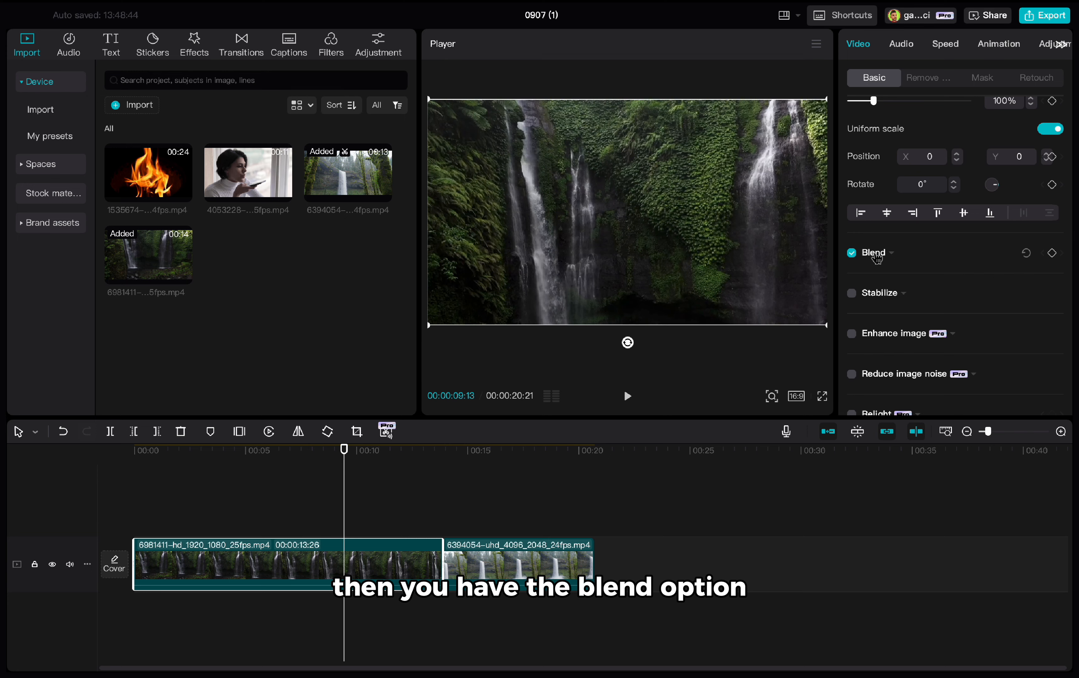
pyautogui.click(877, 254)
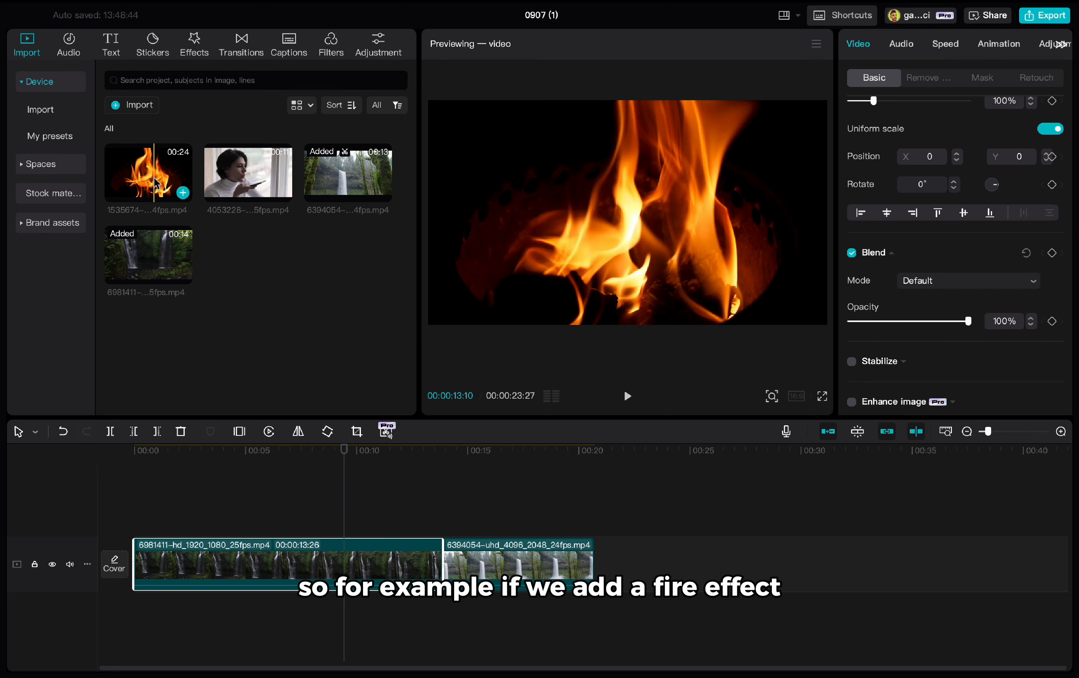
pyautogui.moveTo(156, 184); pyautogui.dragTo(239, 515)
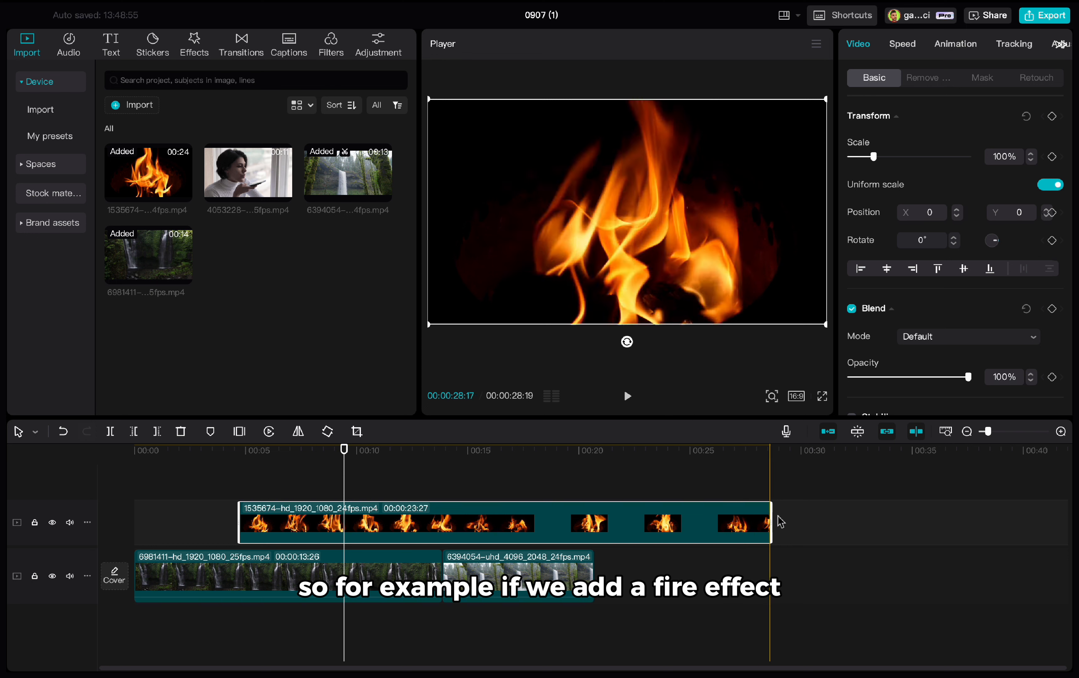
# Reduce the fire clip's opacity to 66%, set its blend mode to Screen, and lower the opacity further.
pyautogui.scroll(-3, 956, 305)
pyautogui.click(967, 302)
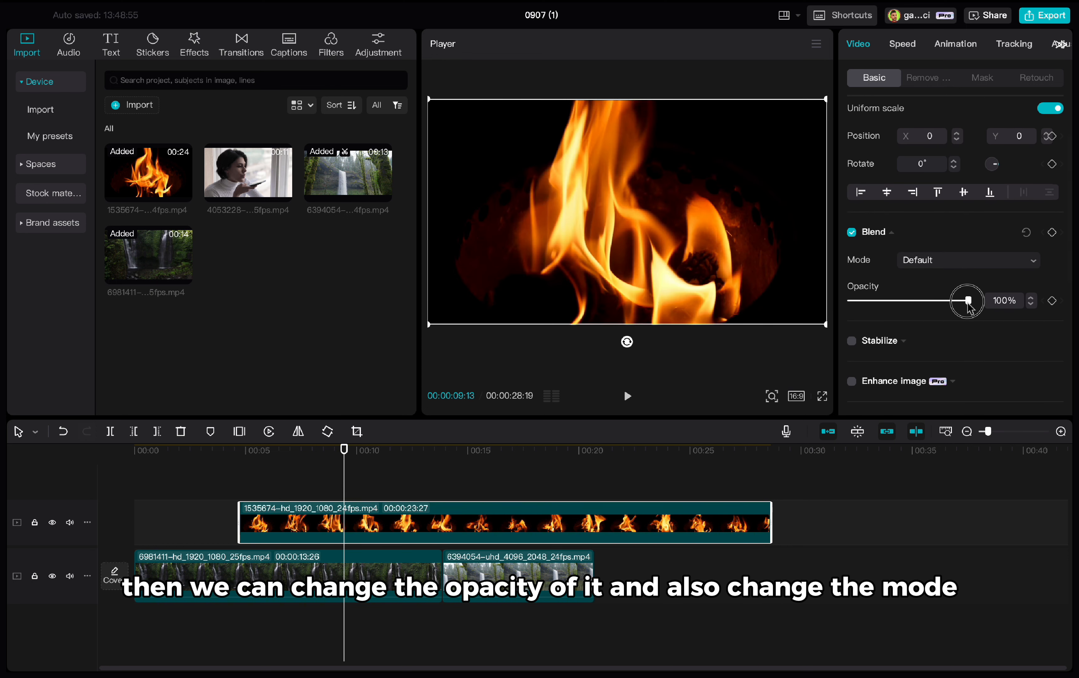
pyautogui.moveTo(967, 305); pyautogui.dragTo(930, 310)
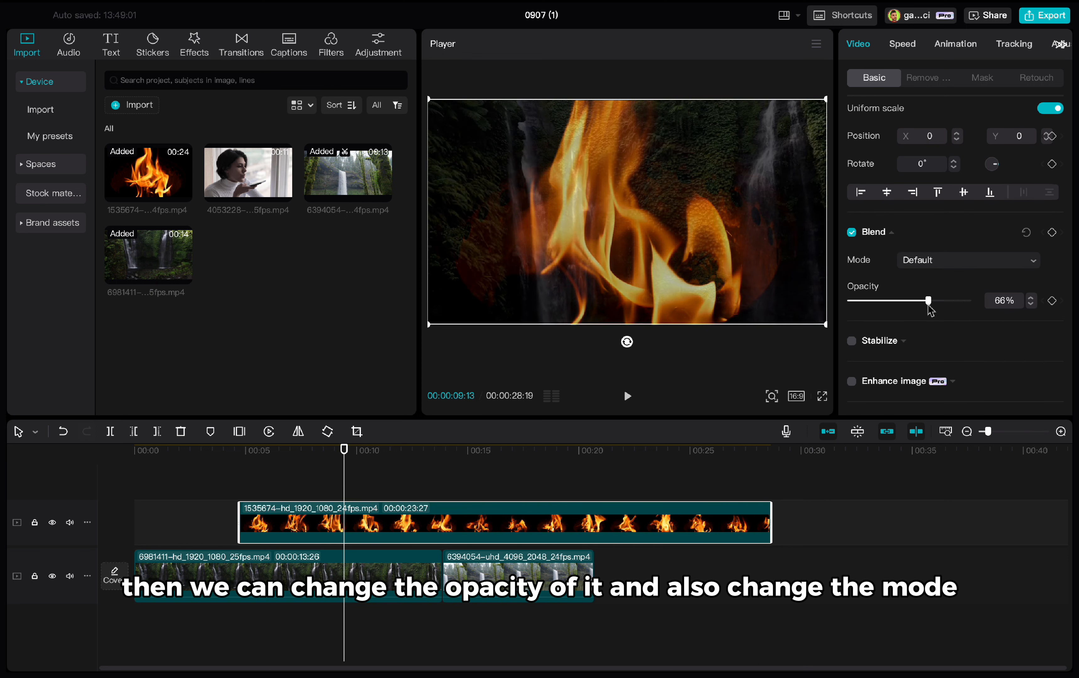
pyautogui.click(931, 265)
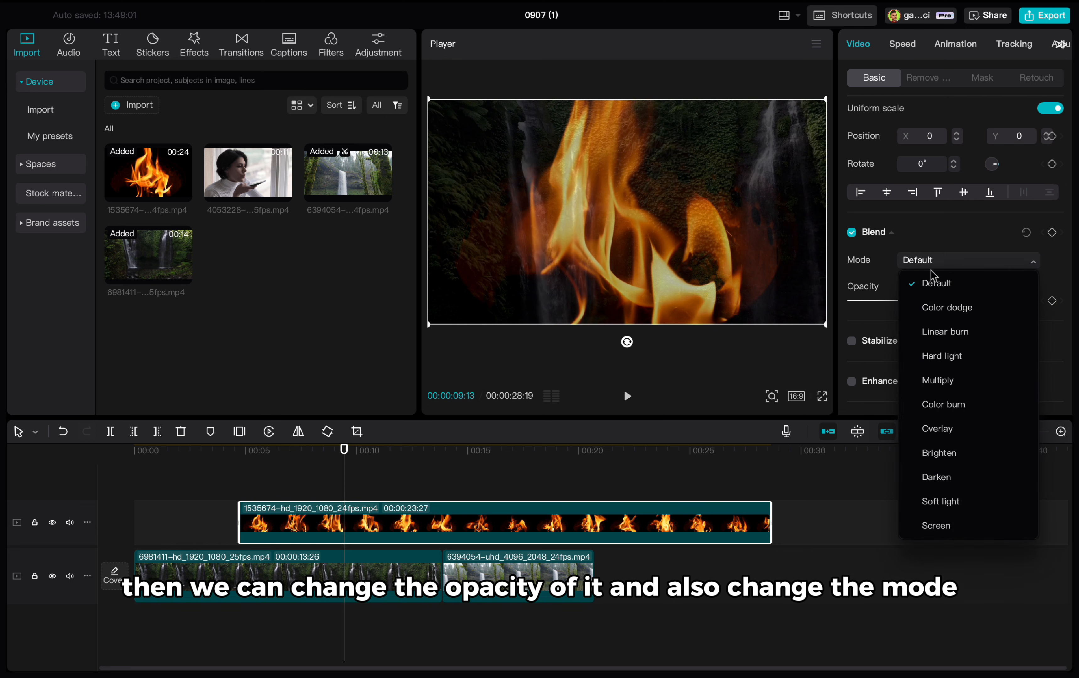
pyautogui.click(968, 527)
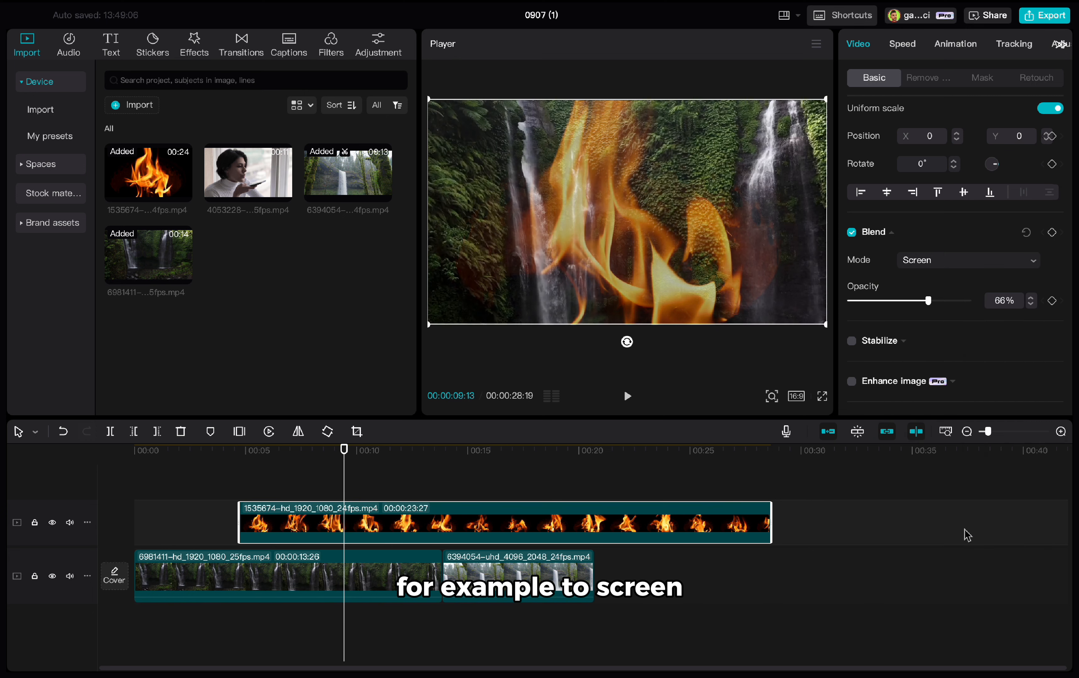
pyautogui.moveTo(927, 304); pyautogui.dragTo(875, 305)
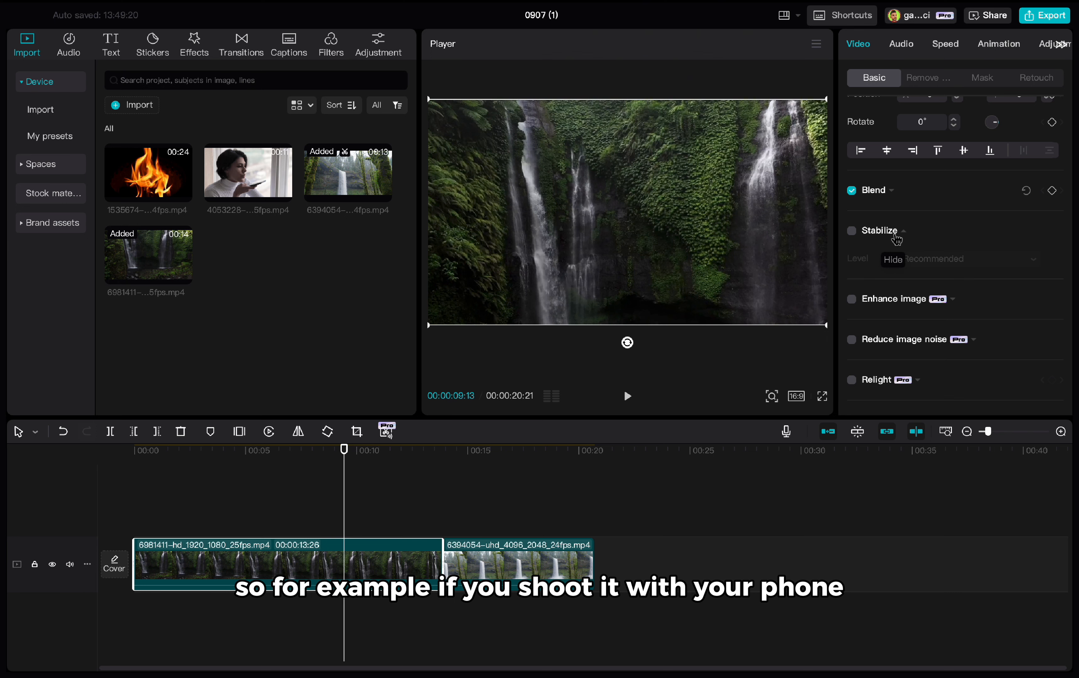
# Collapse the Stabilize settings and review the first clip's other basic video options, from Enhance image down to Canvas.
pyautogui.click(896, 239)
pyautogui.scroll(-1, 941, 233)
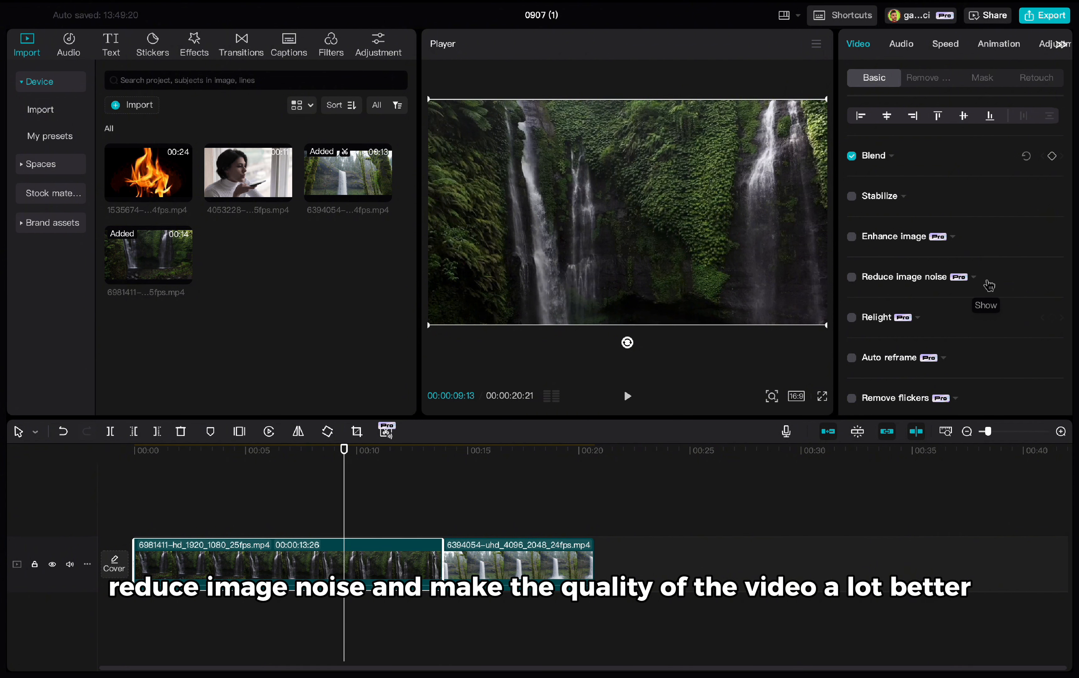
pyautogui.scroll(-4, 986, 282)
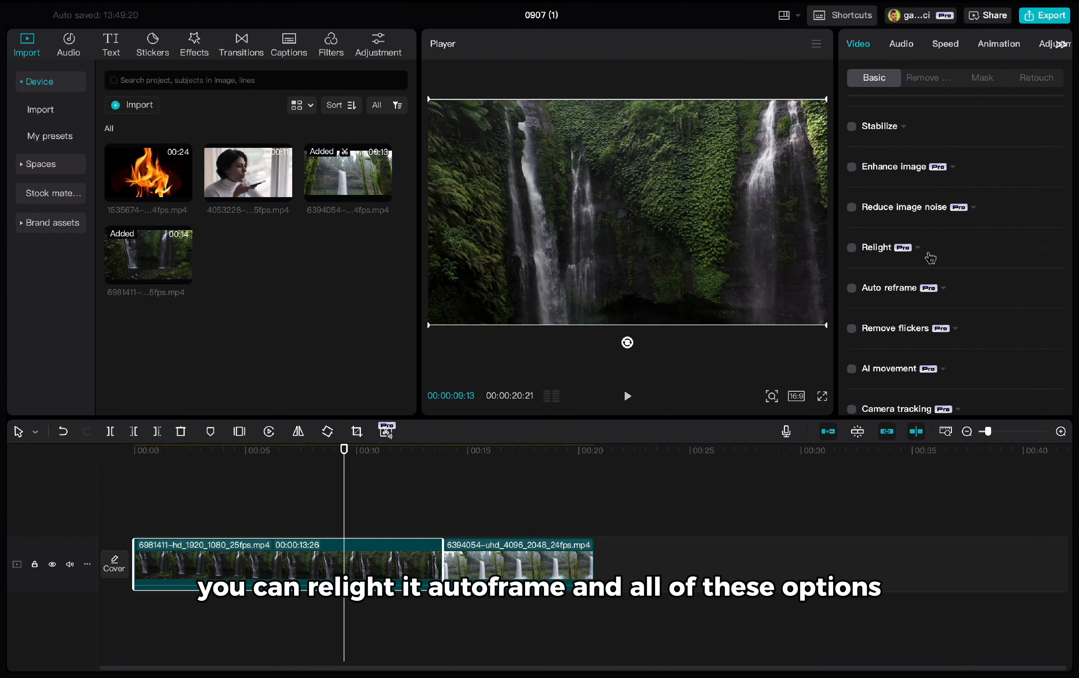
pyautogui.scroll(-2, 964, 300)
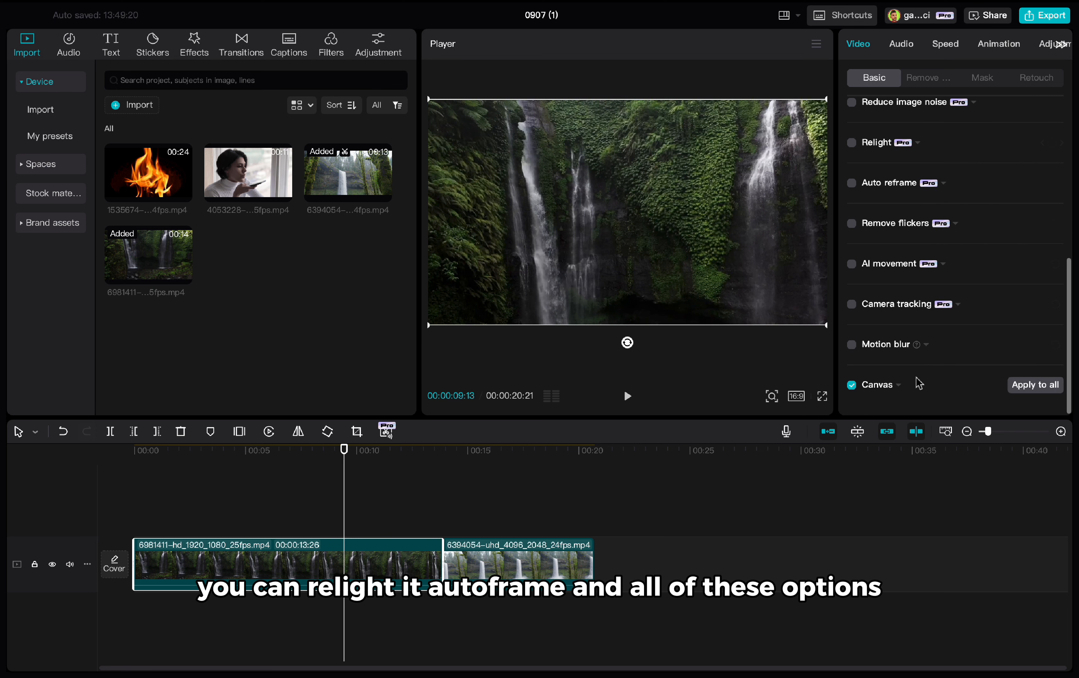
pyautogui.scroll(6, 941, 314)
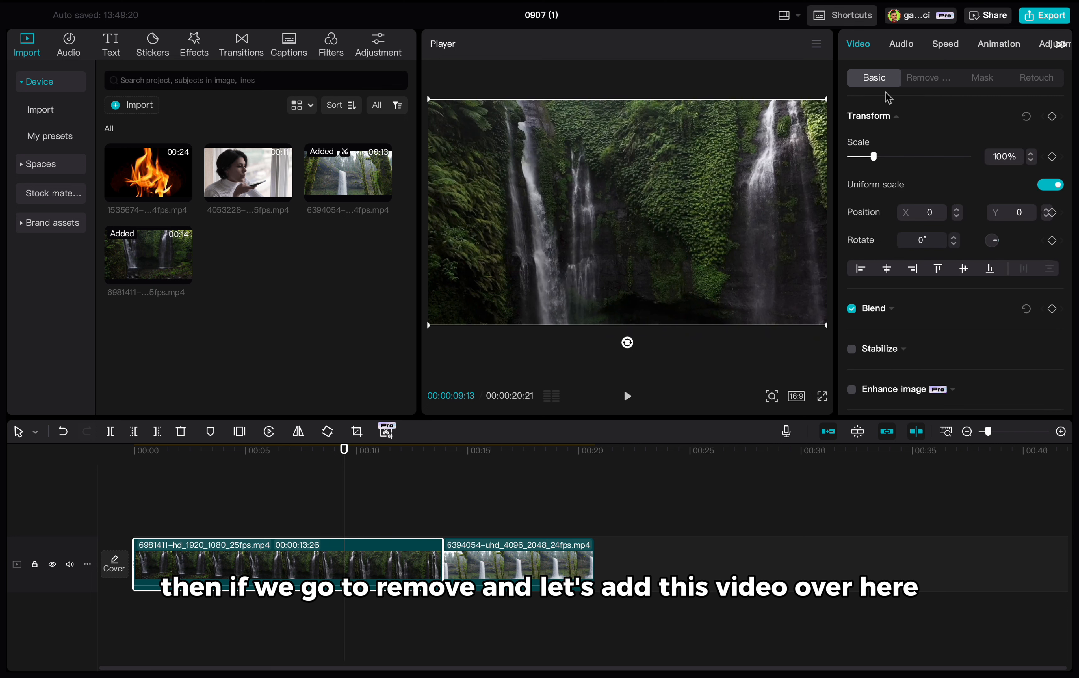
# Append the clip of the person holding a phone to the end of the timeline and enable auto background removal on it.
pyautogui.click(921, 80)
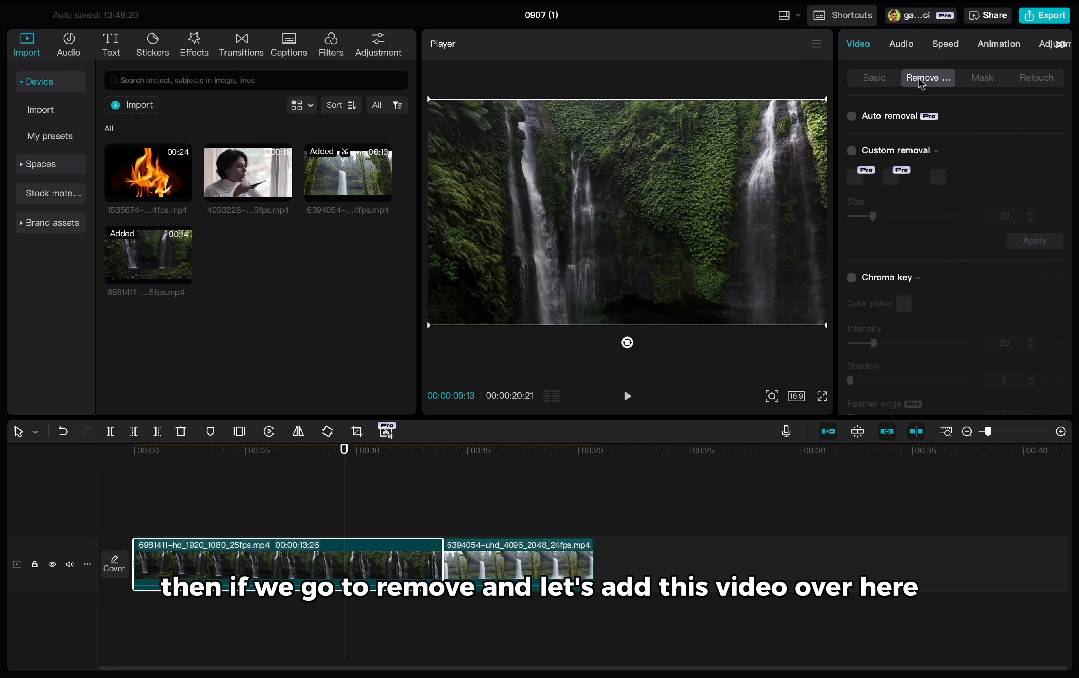
pyautogui.moveTo(248, 172); pyautogui.dragTo(609, 568)
pyautogui.click(852, 117)
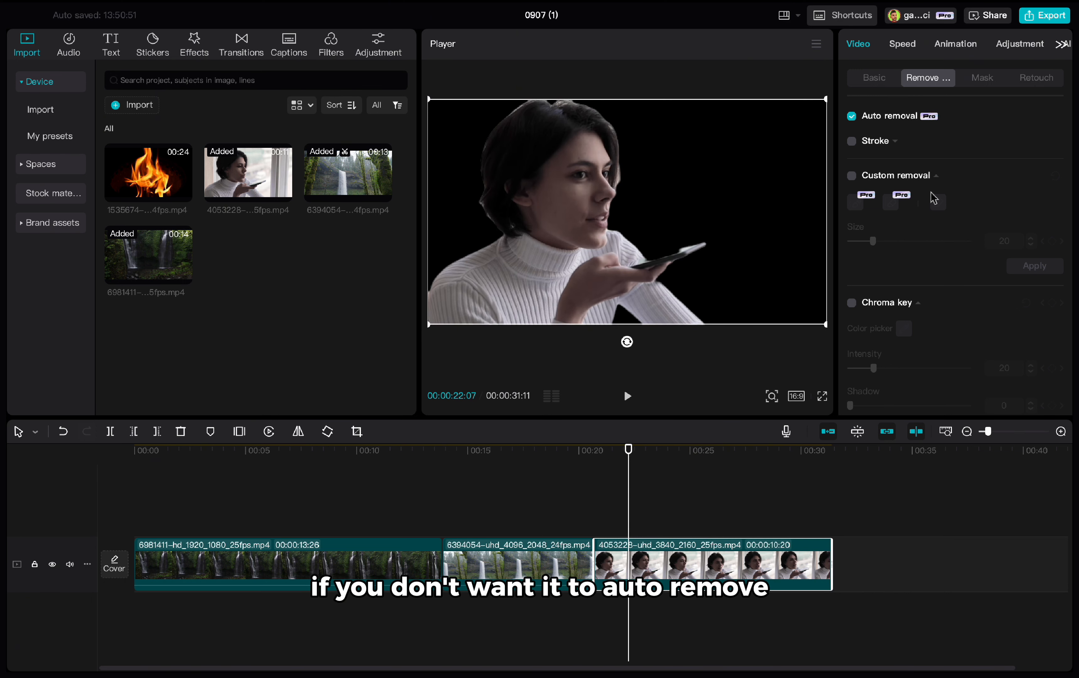
# Try custom removal on the last clip, painting from the face to the phone with a size 58 brush and applying it.
pyautogui.click(852, 175)
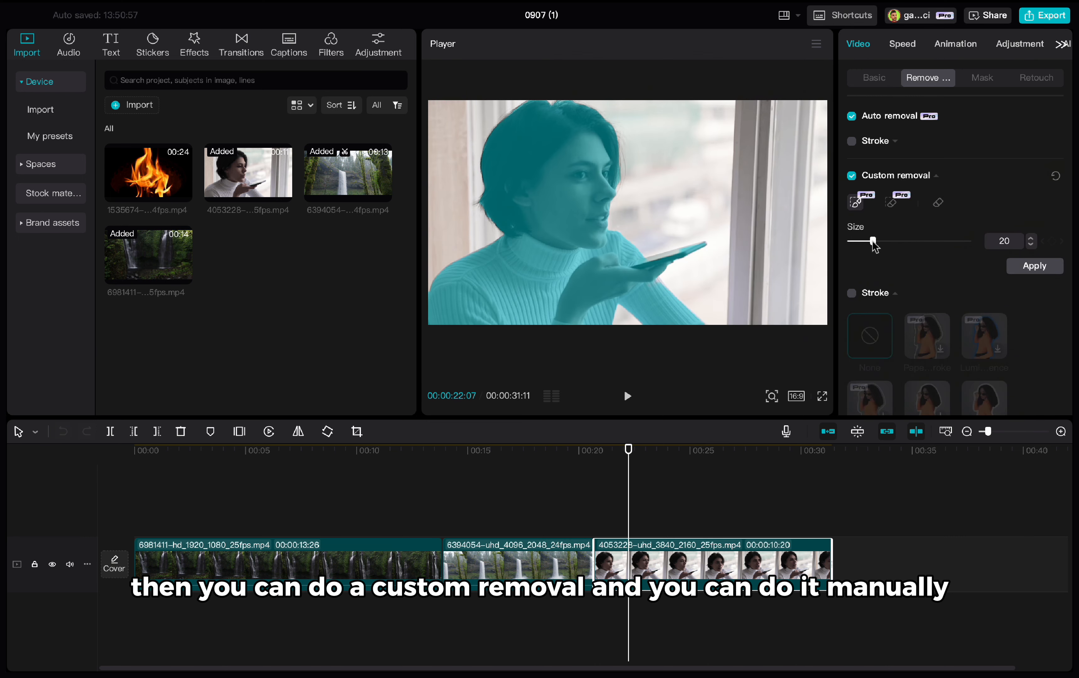
pyautogui.moveTo(873, 241); pyautogui.dragTo(918, 241)
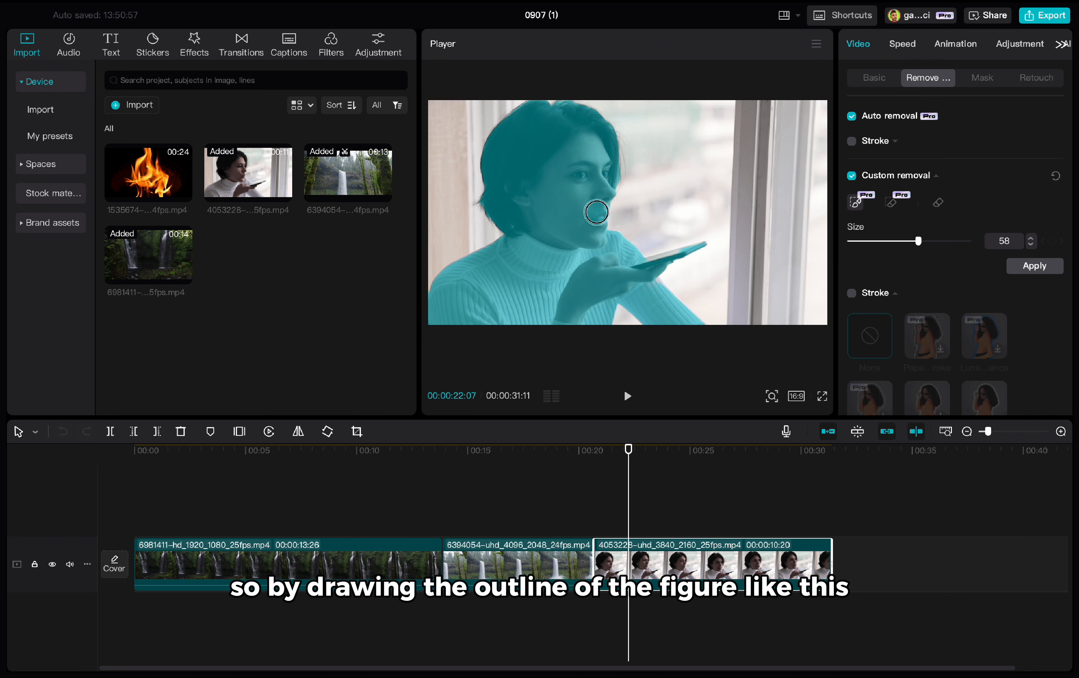
pyautogui.moveTo(597, 212)
pyautogui.mouseDown()
pyautogui.moveTo(599, 177)
pyautogui.moveTo(563, 122)
pyautogui.moveTo(501, 177)
pyautogui.moveTo(460, 276)
pyautogui.moveTo(672, 298)
pyautogui.moveTo(690, 251)
pyautogui.mouseUp()
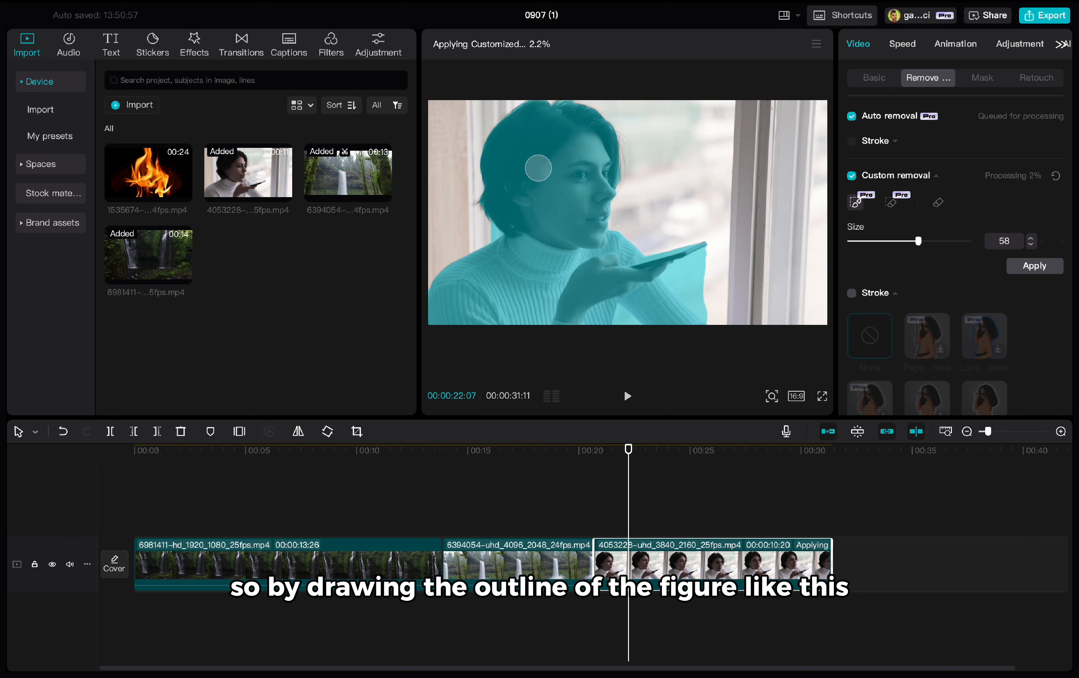
pyautogui.click(1034, 266)
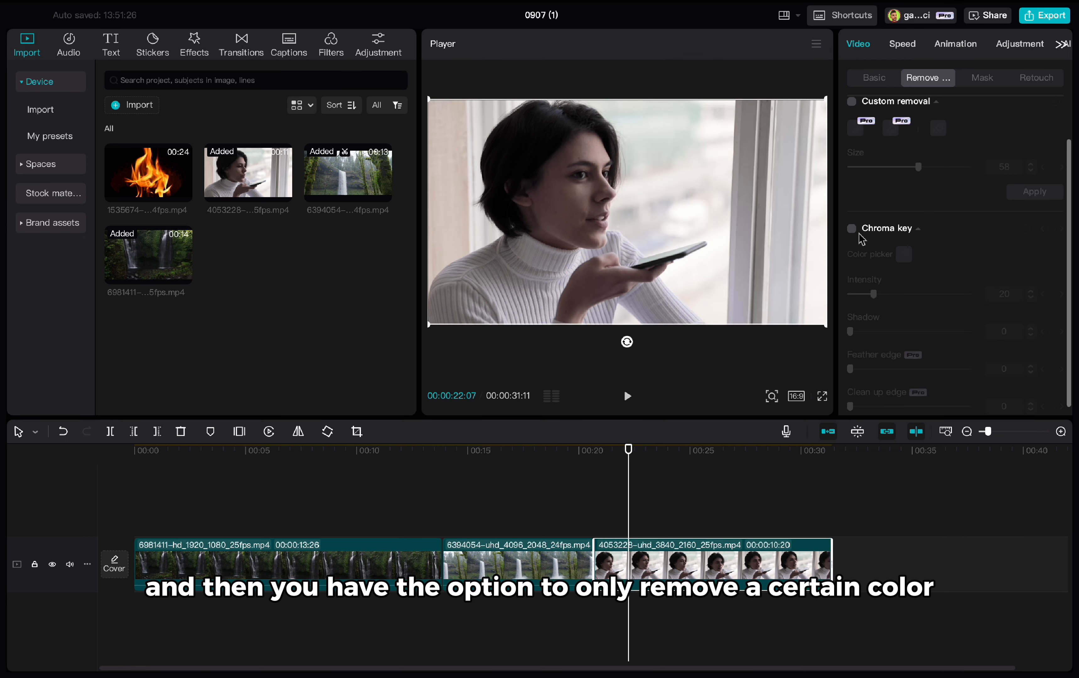
# Enable chroma key on the last clip, pick the black of the hair, and set intensity to 25 and shadow to 94.
pyautogui.scroll(-1, 859, 231)
pyautogui.click(851, 220)
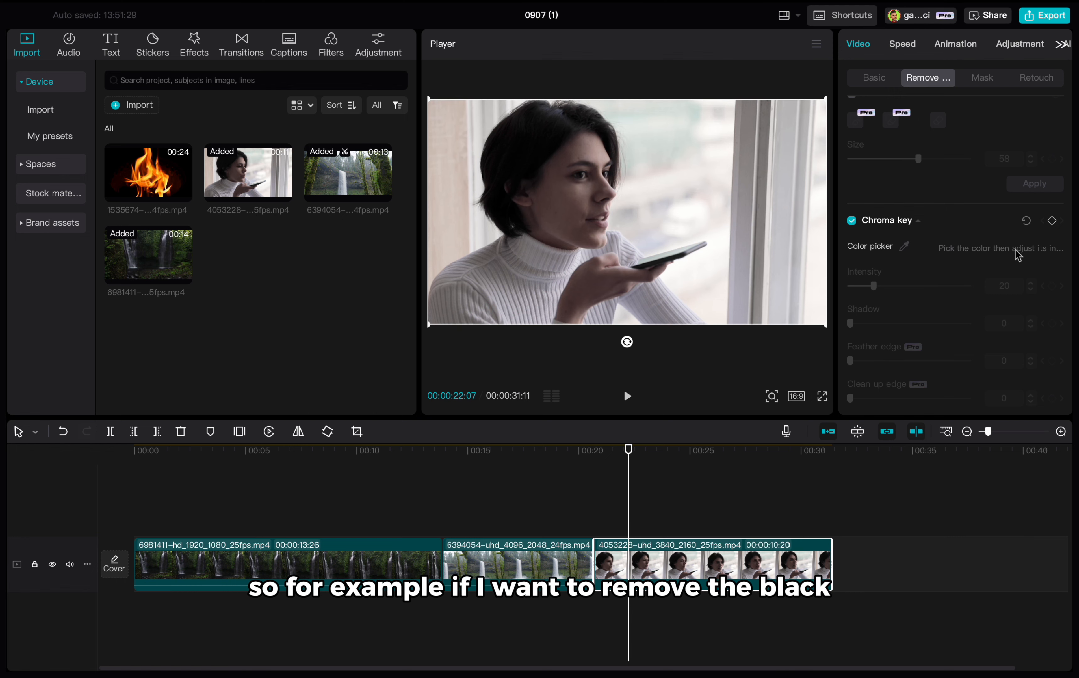
pyautogui.click(904, 246)
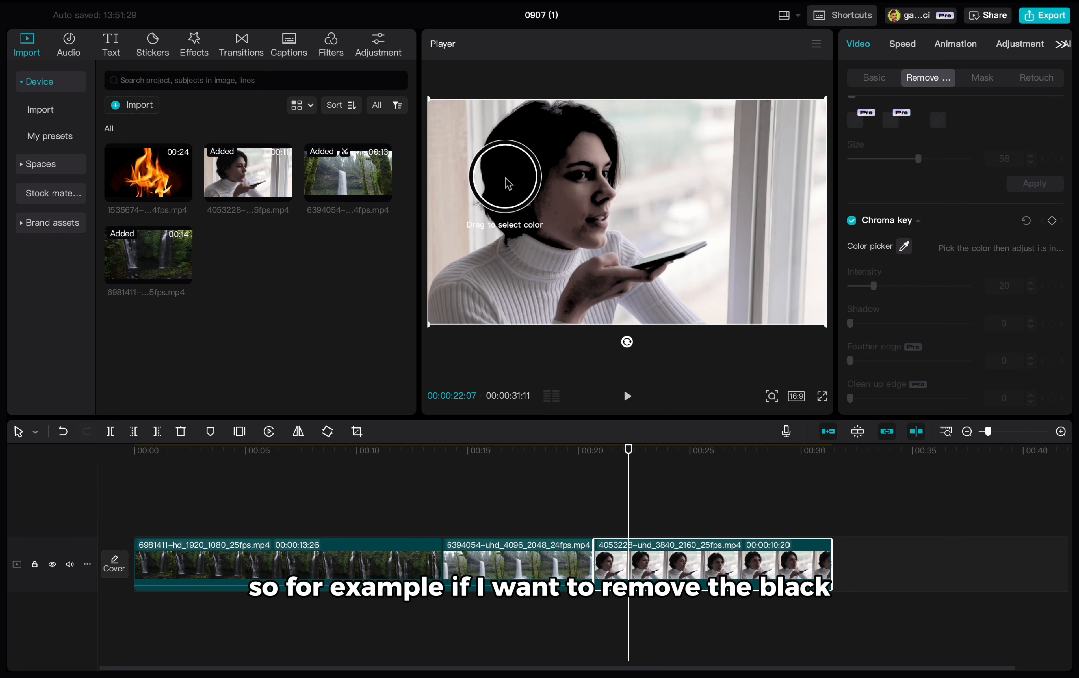
pyautogui.click(507, 182)
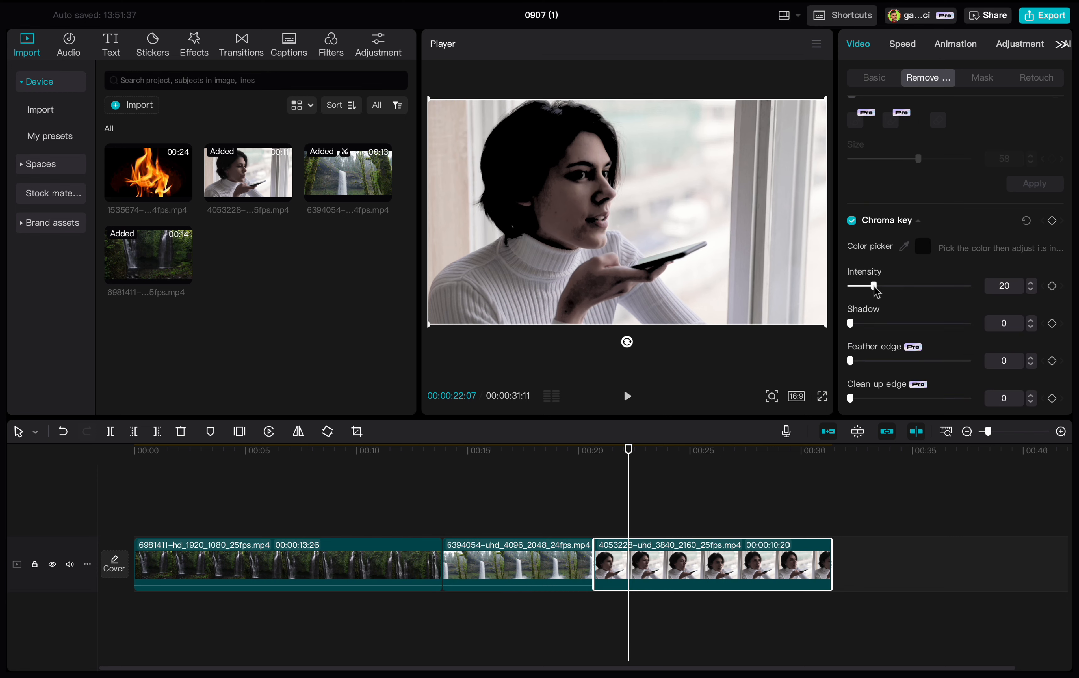
pyautogui.moveTo(876, 291); pyautogui.dragTo(939, 282)
pyautogui.moveTo(850, 323); pyautogui.dragTo(962, 324)
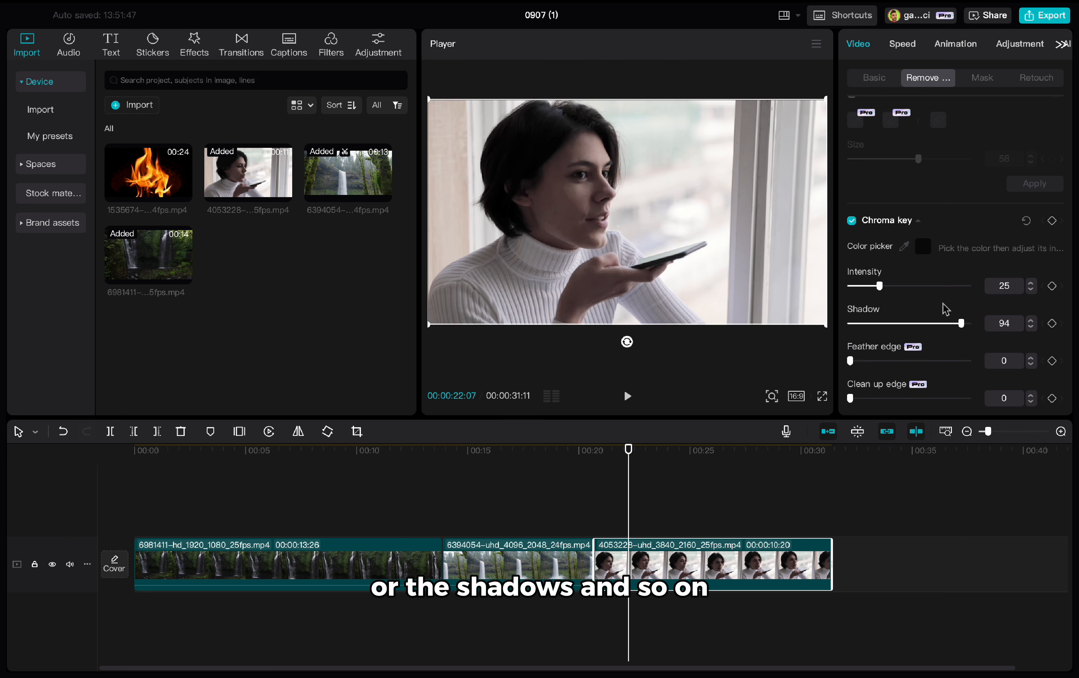
# Try a horizontal mask on the last clip and rotate it to -11°.
pyautogui.click(989, 80)
pyautogui.click(927, 157)
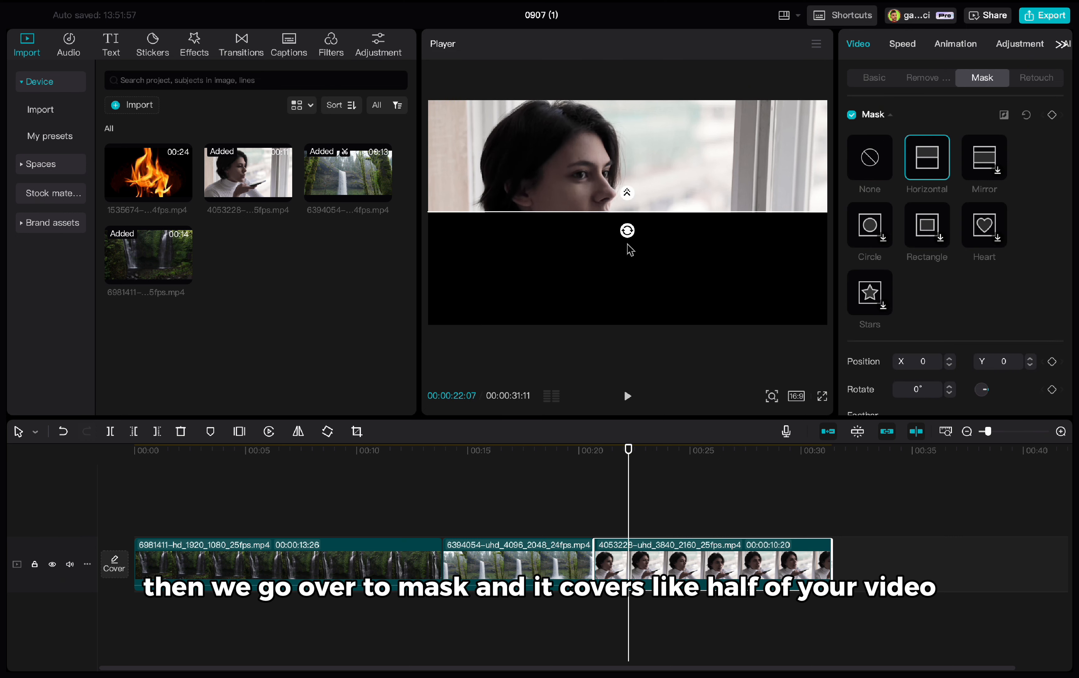
pyautogui.moveTo(627, 232)
pyautogui.mouseDown()
pyautogui.moveTo(598, 233)
pyautogui.moveTo(575, 206)
pyautogui.moveTo(646, 203)
pyautogui.moveTo(631, 242)
pyautogui.moveTo(603, 207)
pyautogui.moveTo(626, 241)
pyautogui.mouseUp()
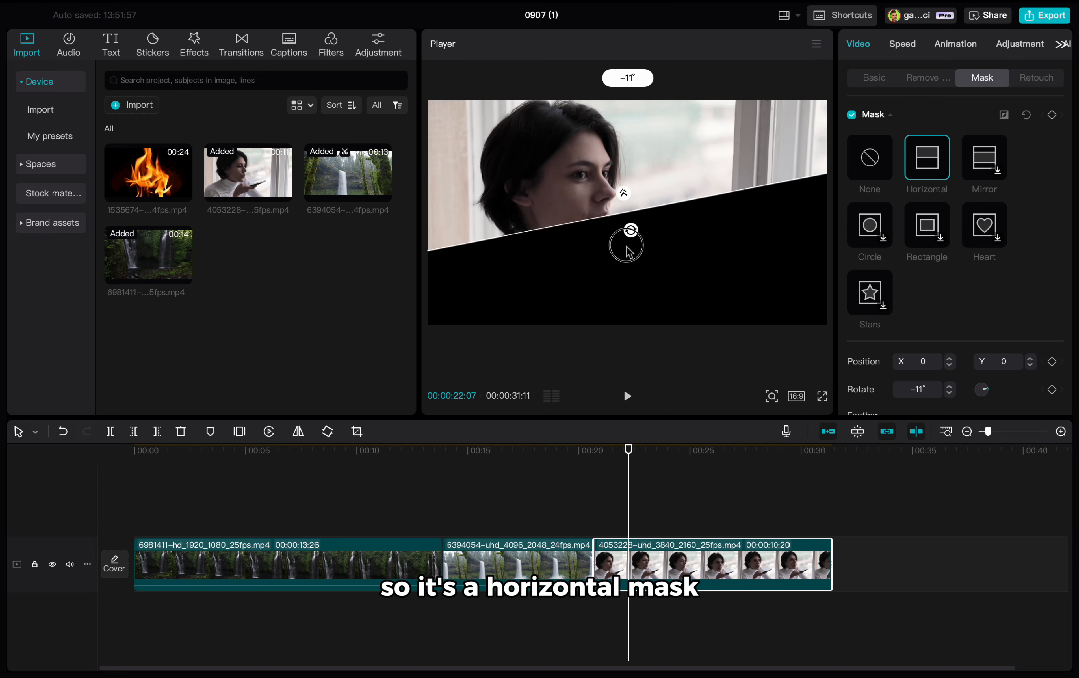
# Apply a circle mask to the last clip, enlarge it to 2457 by 2468, and move it to X -548.
pyautogui.click(869, 191)
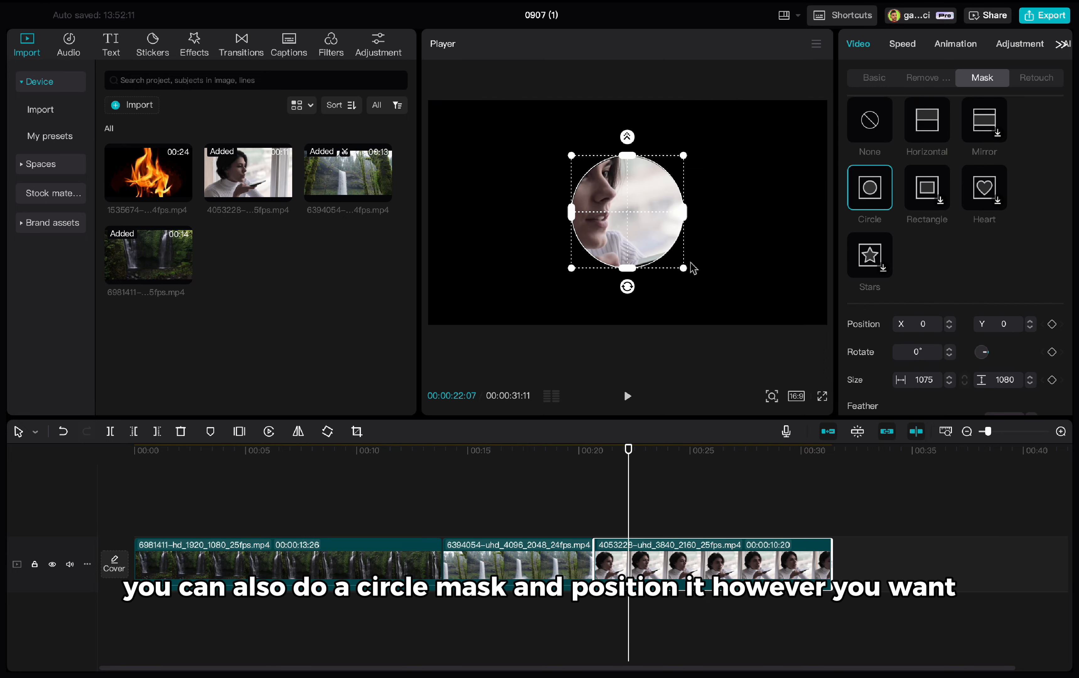
pyautogui.moveTo(686, 267); pyautogui.dragTo(754, 282)
pyautogui.moveTo(627, 220); pyautogui.dragTo(569, 219)
pyautogui.scroll(-1, 918, 246)
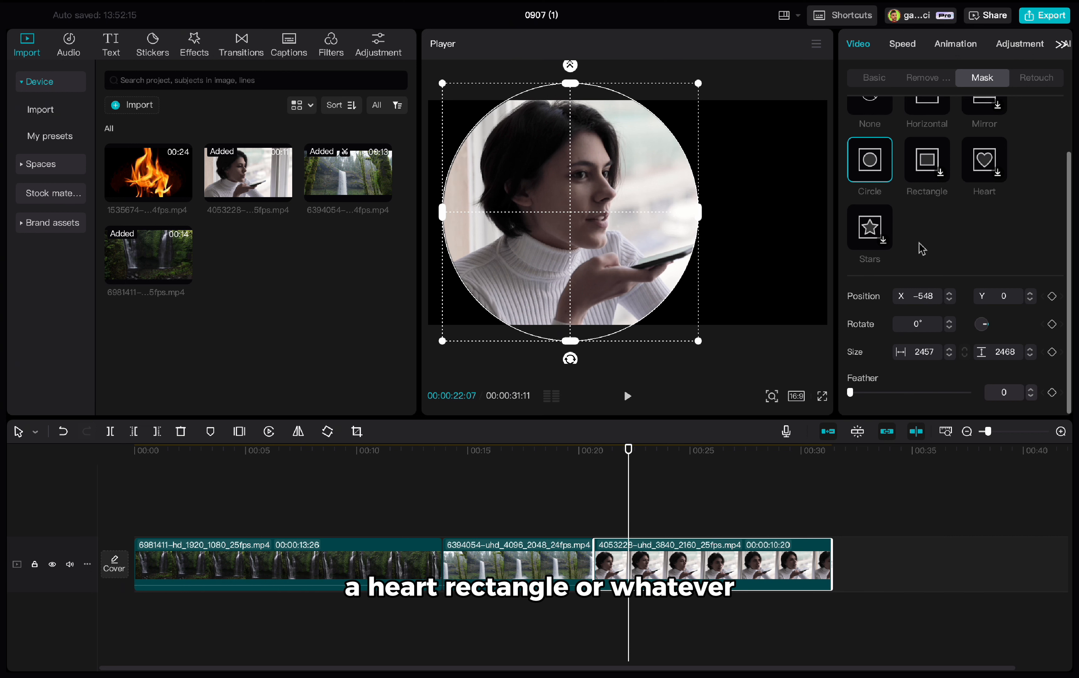
pyautogui.scroll(1, 918, 246)
pyautogui.scroll(-1, 936, 272)
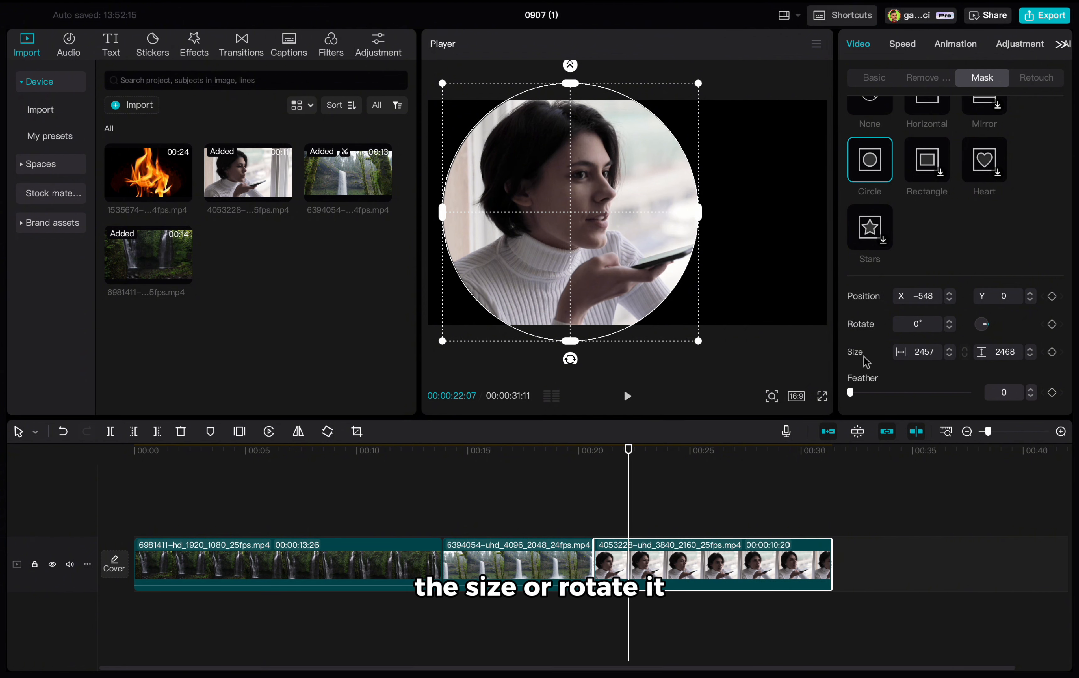
pyautogui.scroll(2, 969, 228)
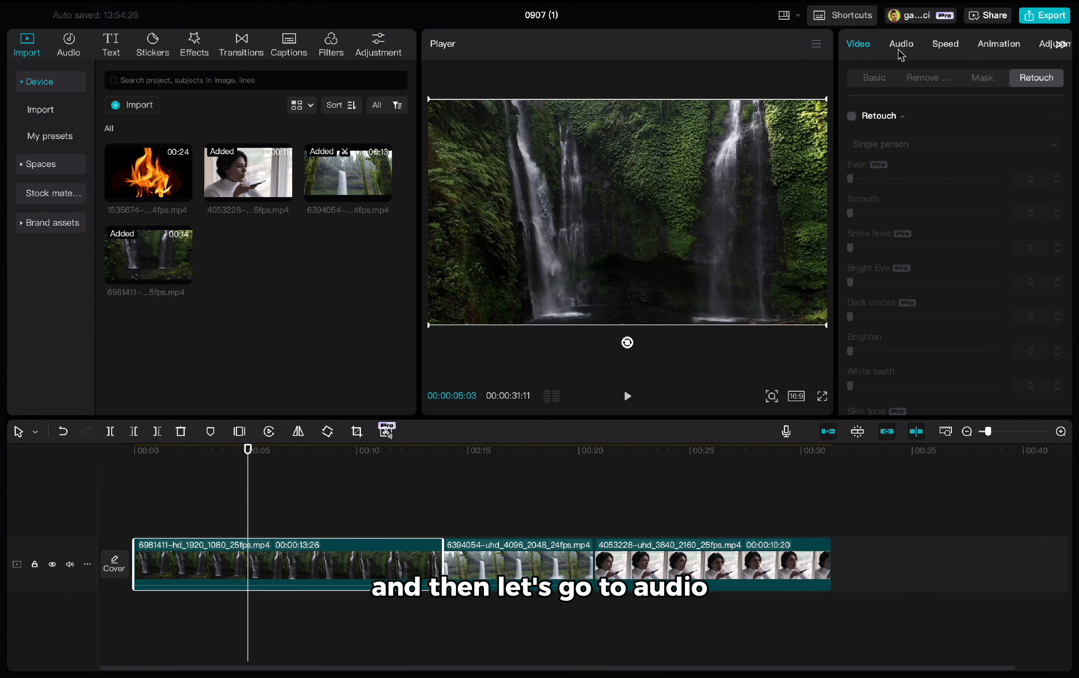
# Try raising the first timeline clip's volume to 10.7 dB in its audio settings.
pyautogui.click(900, 51)
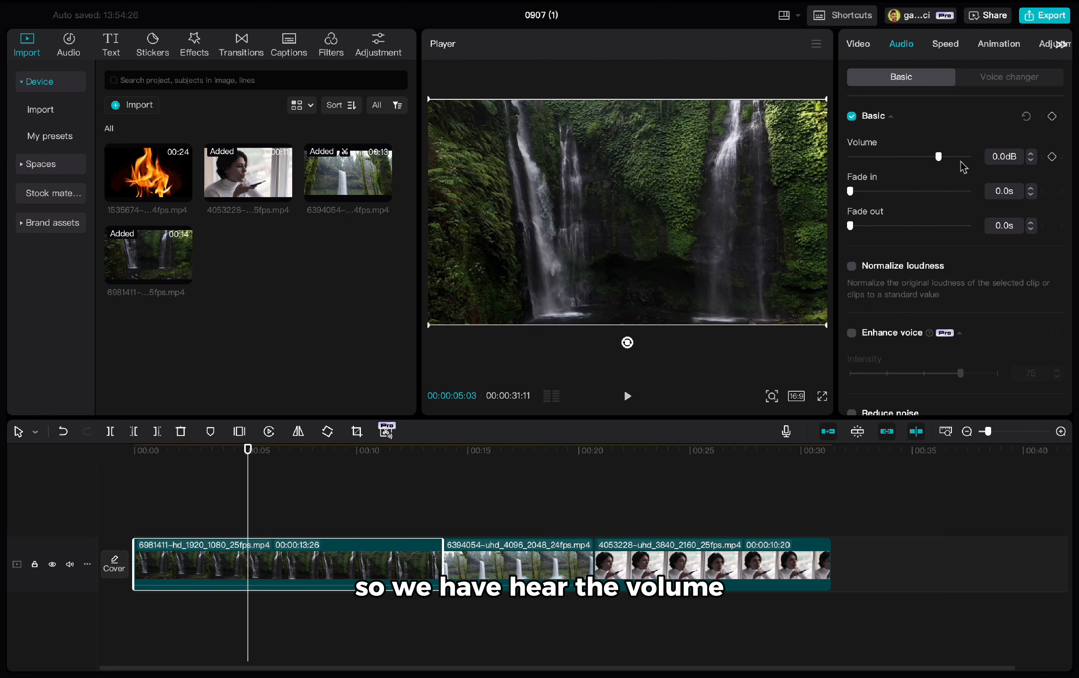
pyautogui.moveTo(940, 157)
pyautogui.mouseDown()
pyautogui.moveTo(931, 158)
pyautogui.moveTo(952, 161)
pyautogui.mouseUp()
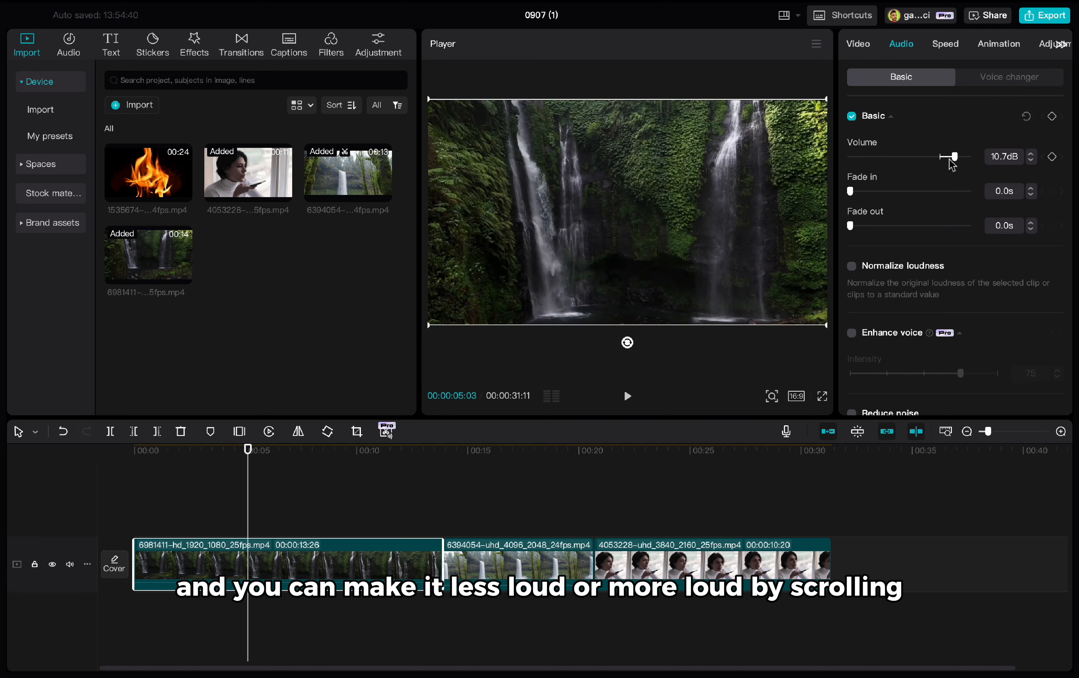
pyautogui.hotkey('ctrl', 'z')
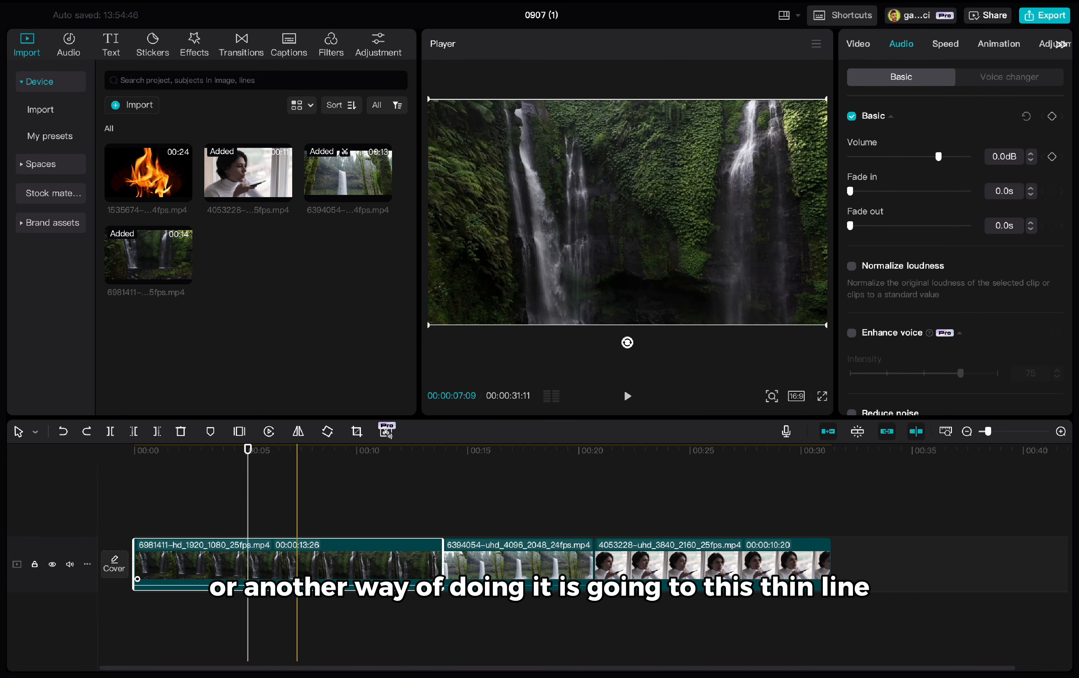
# Set the first clip's audio to -14.5 dB volume with a 1.1 s fade in and a 2.8 s fade out.
pyautogui.moveTo(296, 583); pyautogui.dragTo(296, 588)
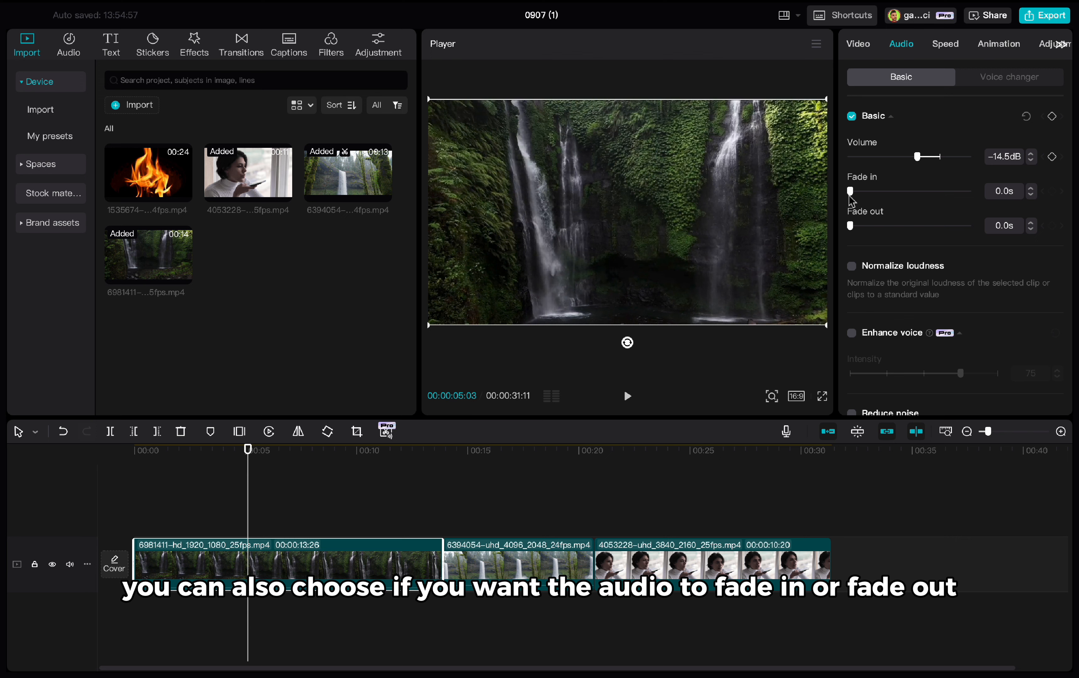
pyautogui.moveTo(850, 192); pyautogui.dragTo(863, 191)
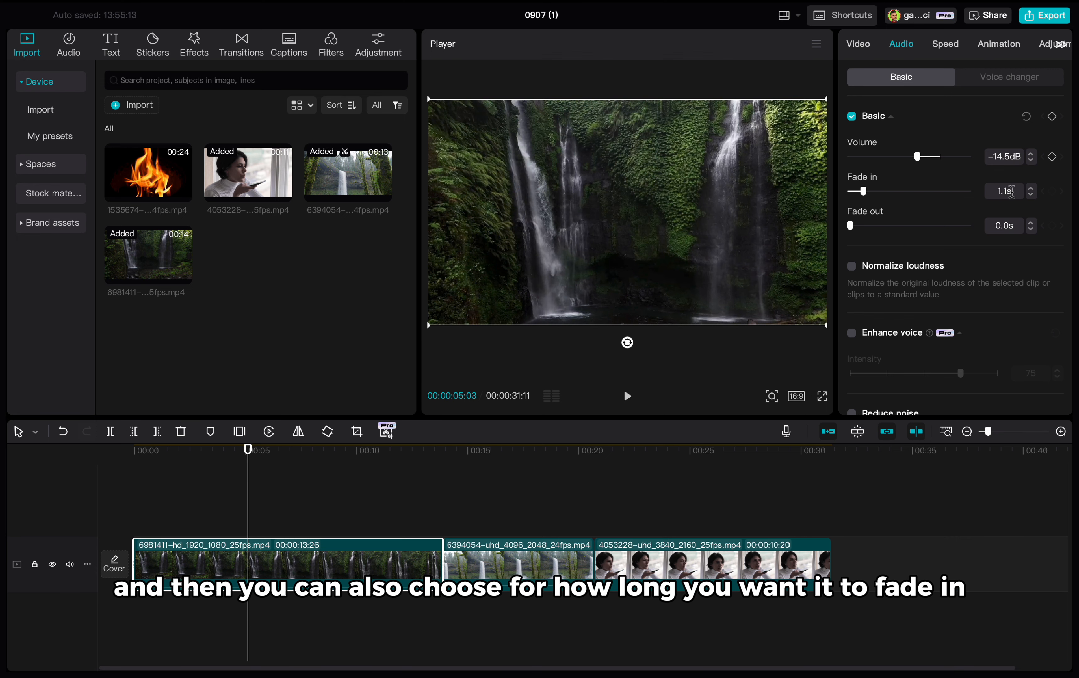
pyautogui.moveTo(874, 227); pyautogui.dragTo(883, 227)
# Examine the first clip's remaining audio options, from loudness and noise reduction to the voice changer filters.
pyautogui.scroll(-3, 882, 228)
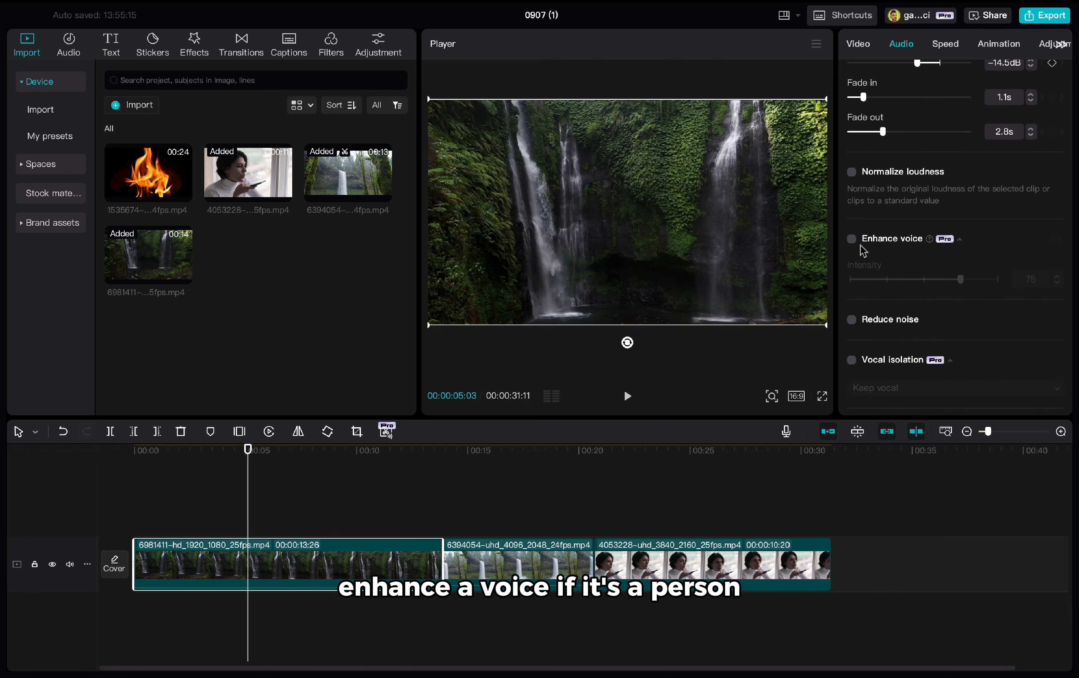
pyautogui.scroll(-3, 882, 245)
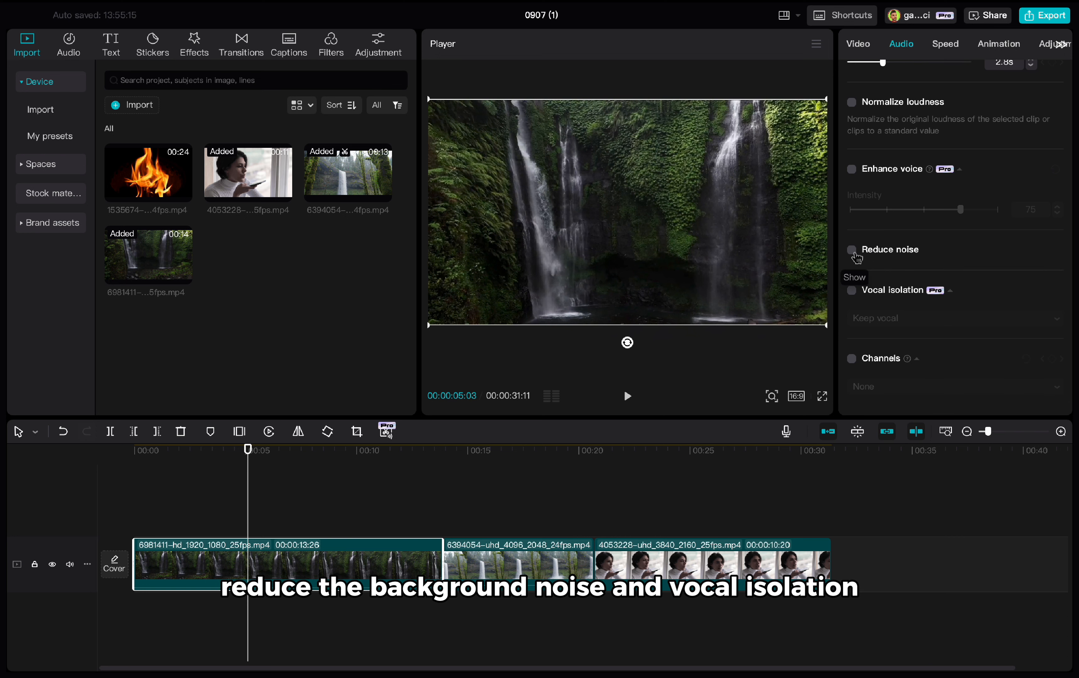
pyautogui.scroll(7, 916, 251)
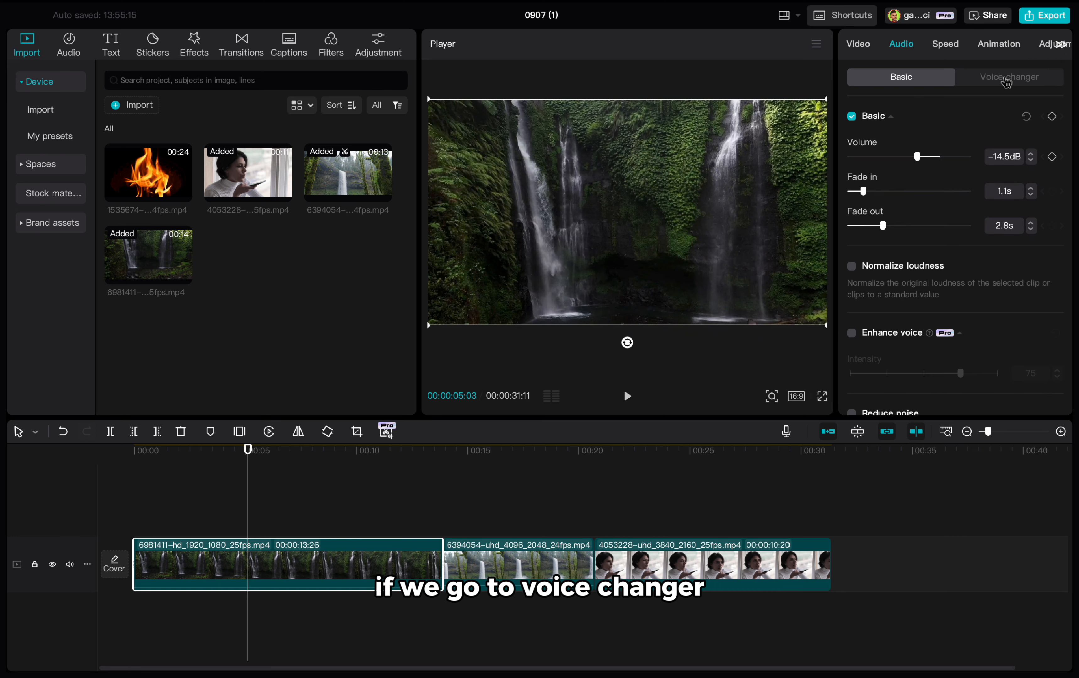
pyautogui.click(1017, 80)
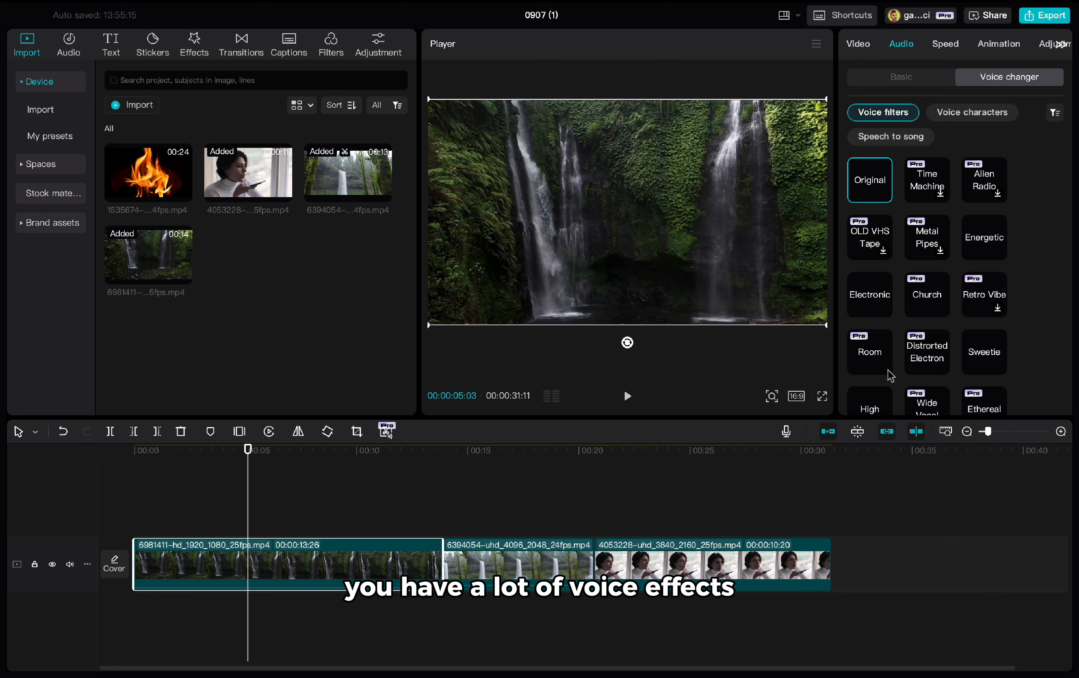
# Try speeding up the first clip to 1.6x and play it back from near the start.
pyautogui.click(945, 45)
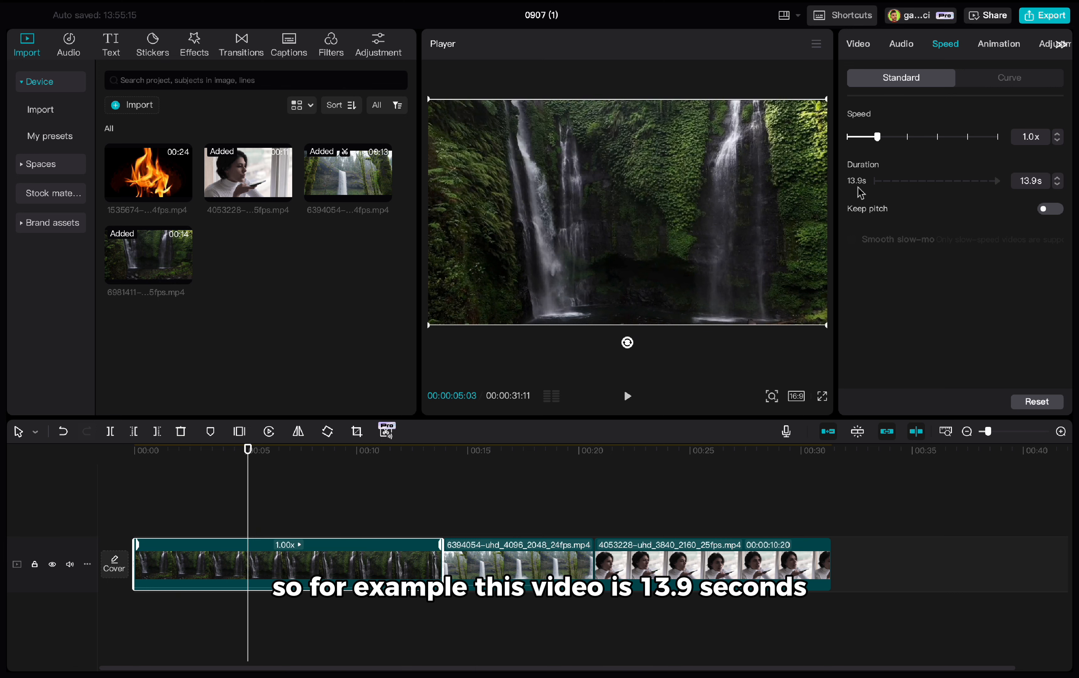
pyautogui.click(881, 137)
pyautogui.moveTo(882, 143); pyautogui.dragTo(898, 142)
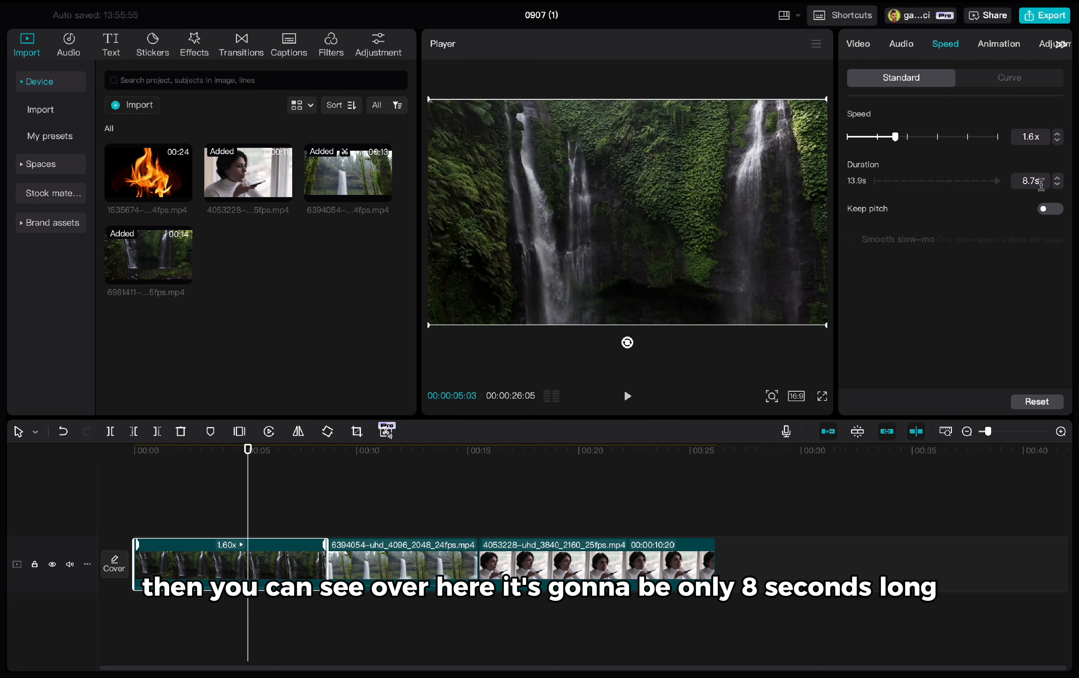
pyautogui.click(196, 507)
pyautogui.press('space')
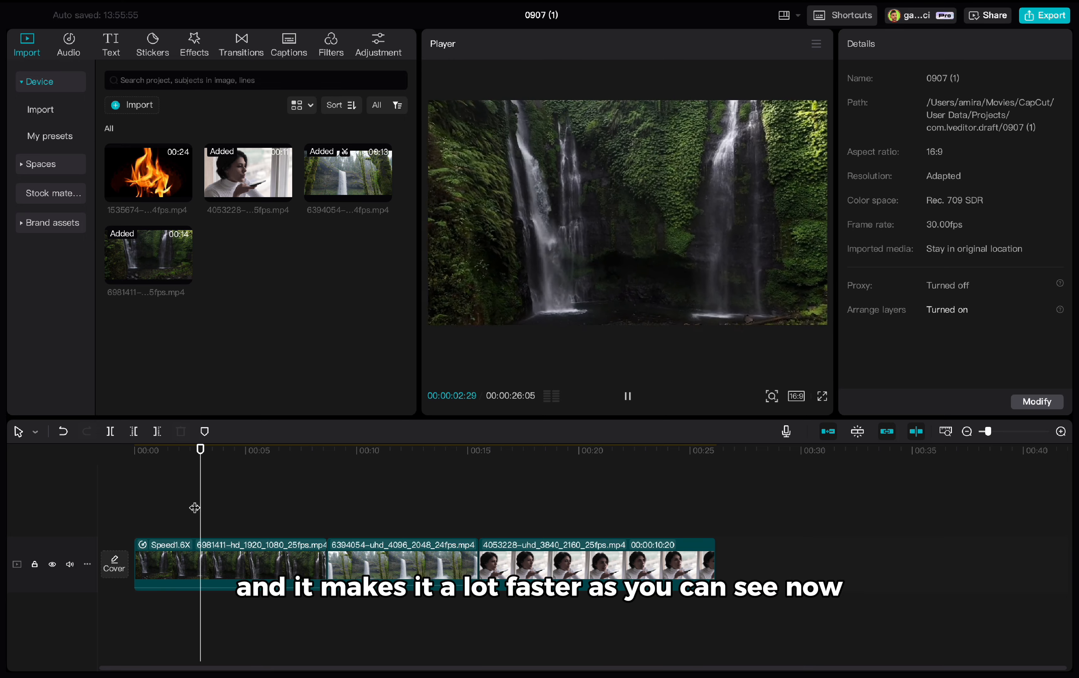
pyautogui.click(159, 579)
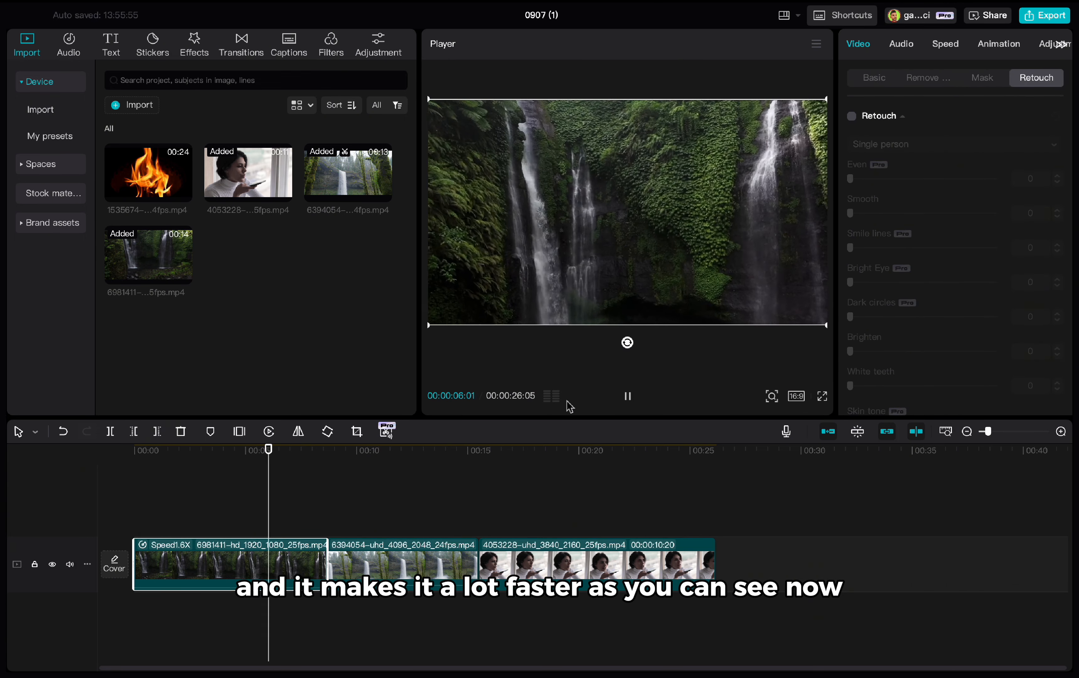
pyautogui.press('space')
# Try a faster speed of 4.4x on the first clip and preview the result.
pyautogui.click(943, 47)
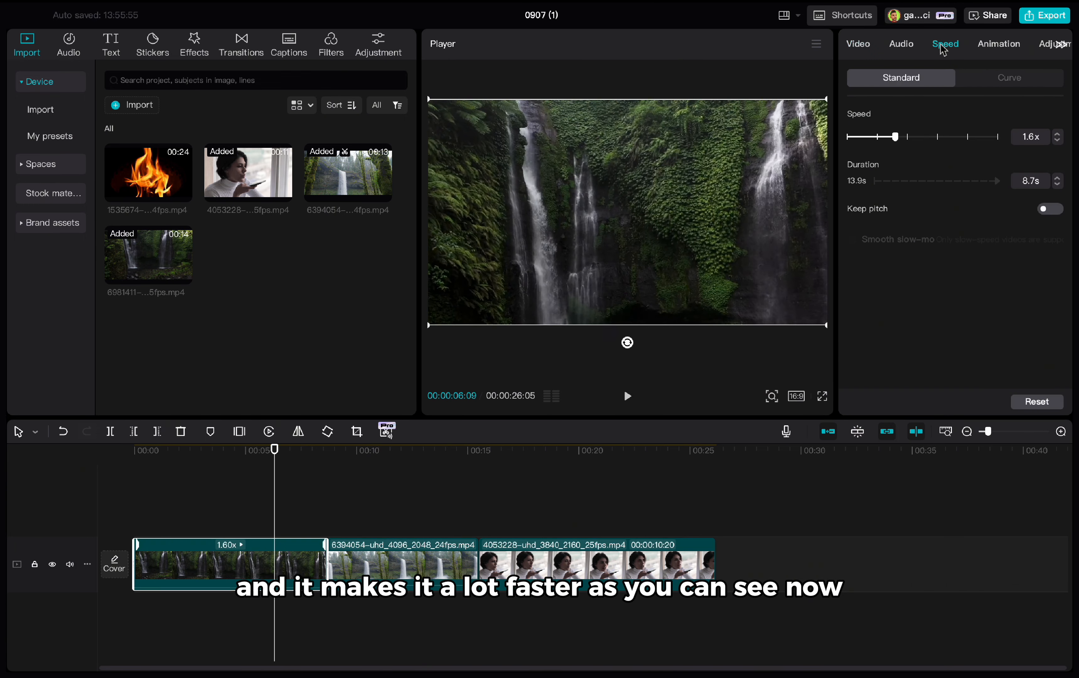
pyautogui.click(931, 137)
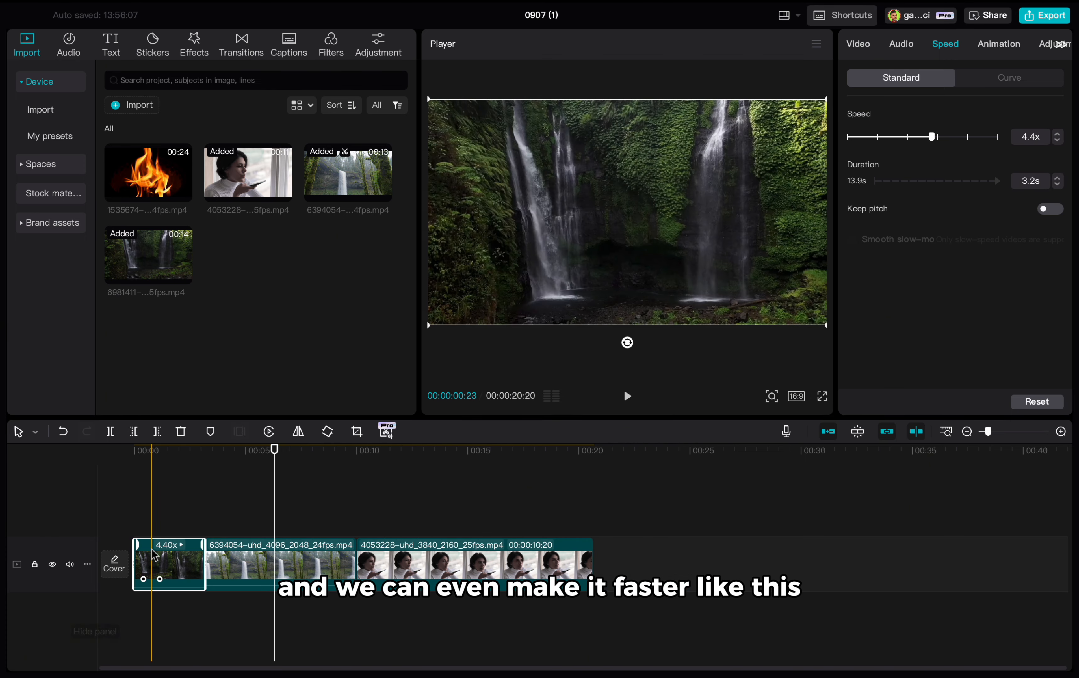
pyautogui.click(157, 516)
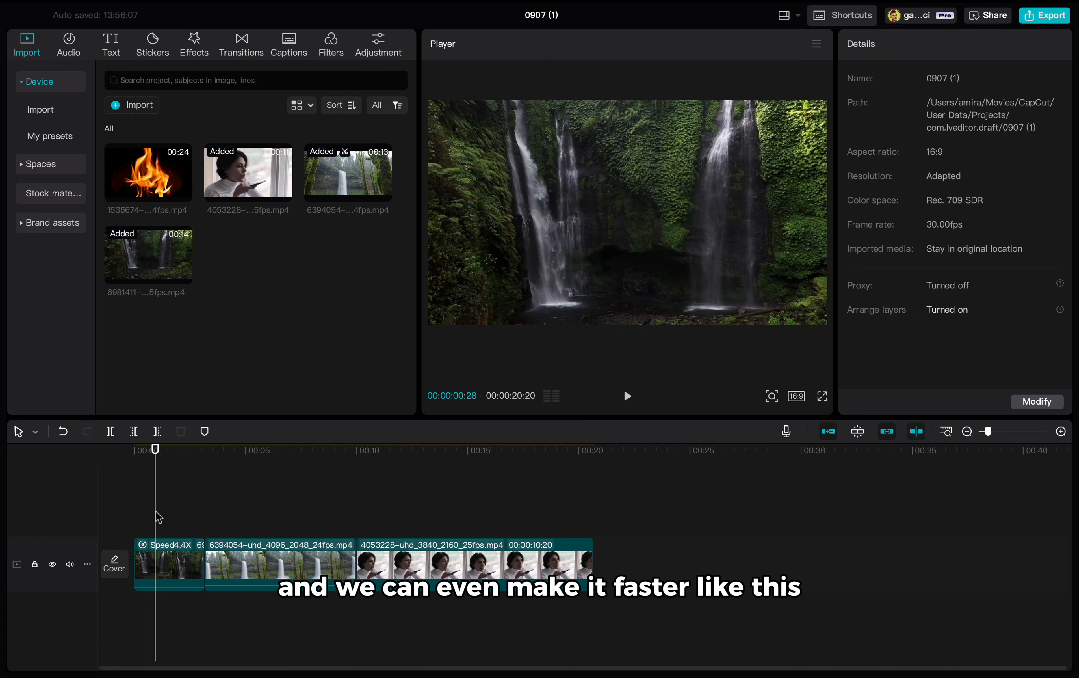
pyautogui.press('space')
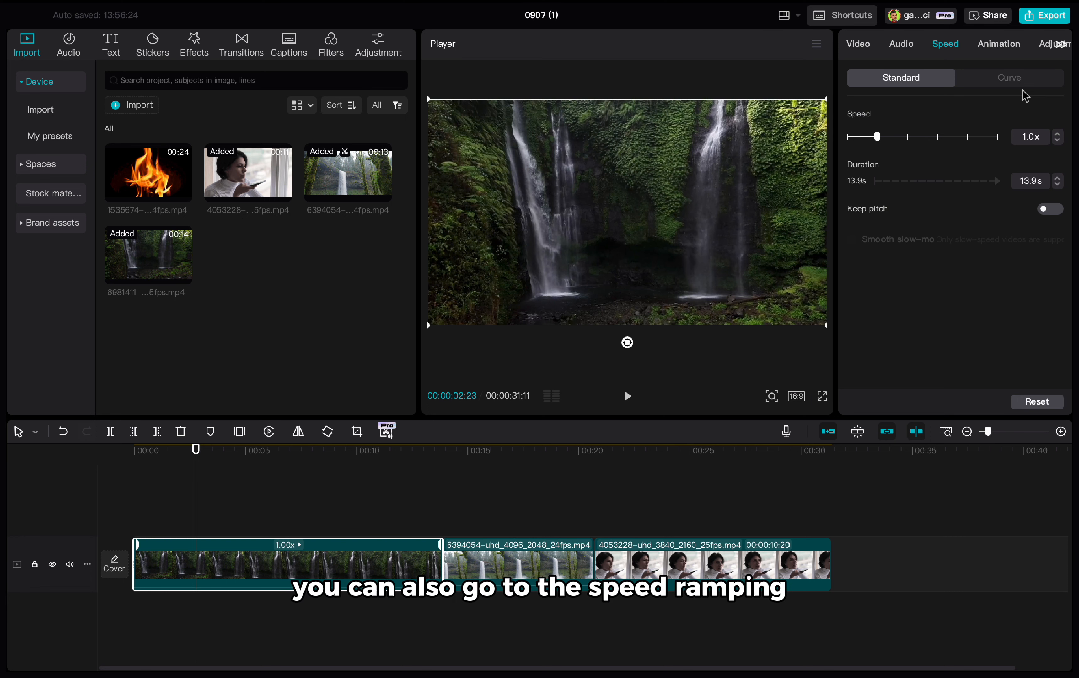
# Try the Montage speed curve on the first clip, inspect its curve points, and preview the speed ramp.
pyautogui.click(1010, 77)
pyautogui.click(983, 130)
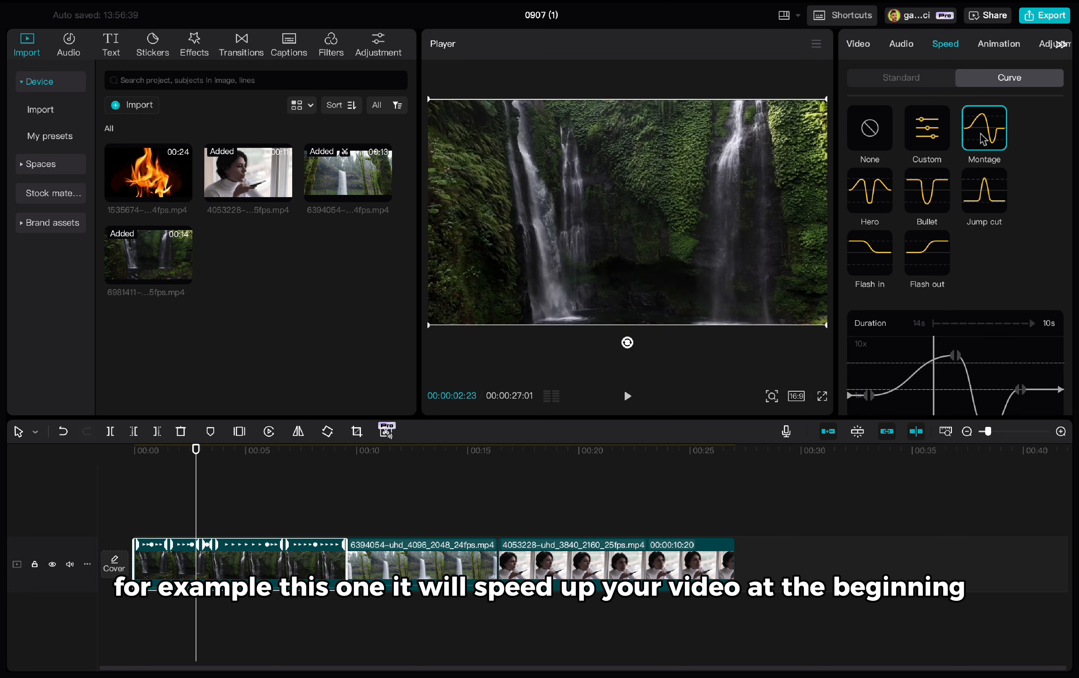
pyautogui.scroll(-3, 1009, 243)
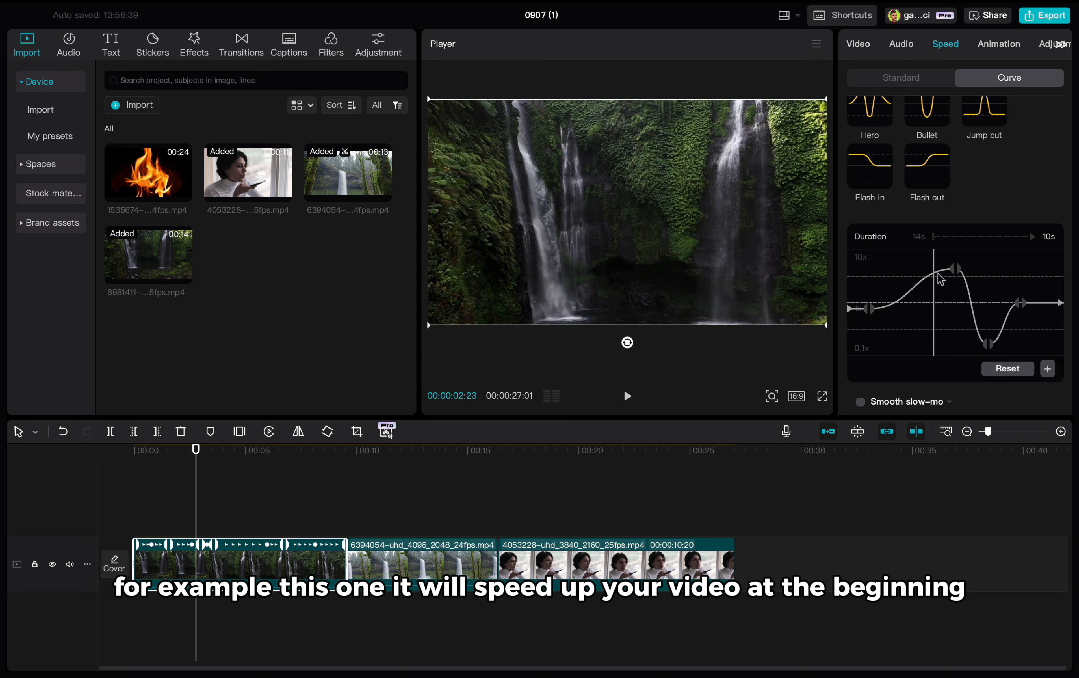
pyautogui.moveTo(933, 277); pyautogui.dragTo(1004, 270)
pyautogui.click(865, 277)
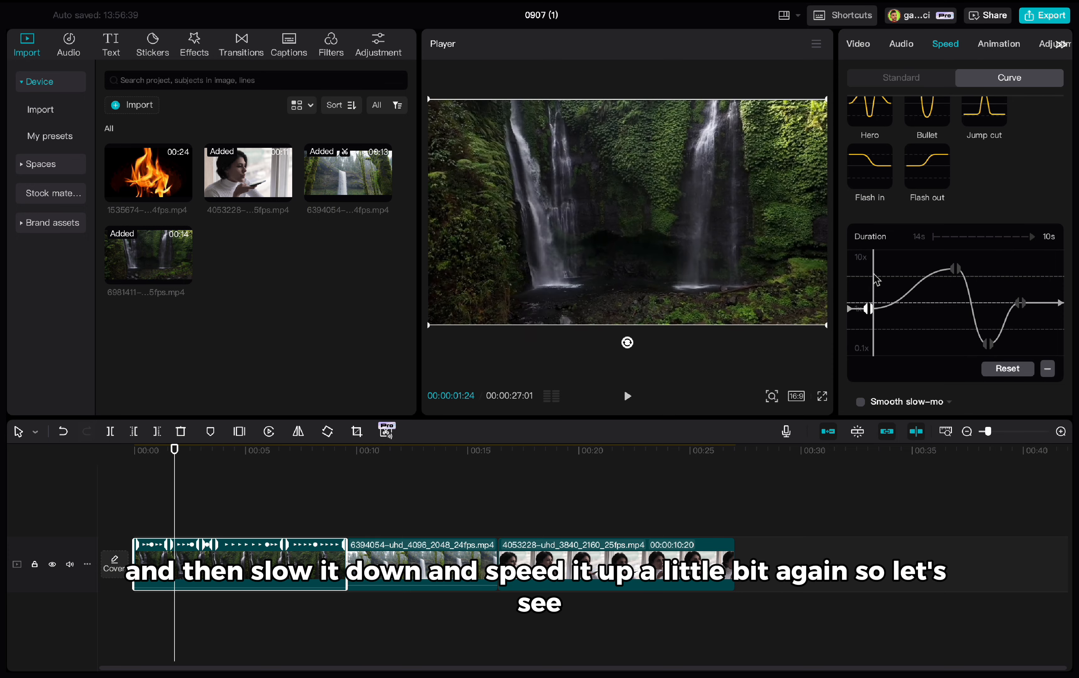
pyautogui.press('space')
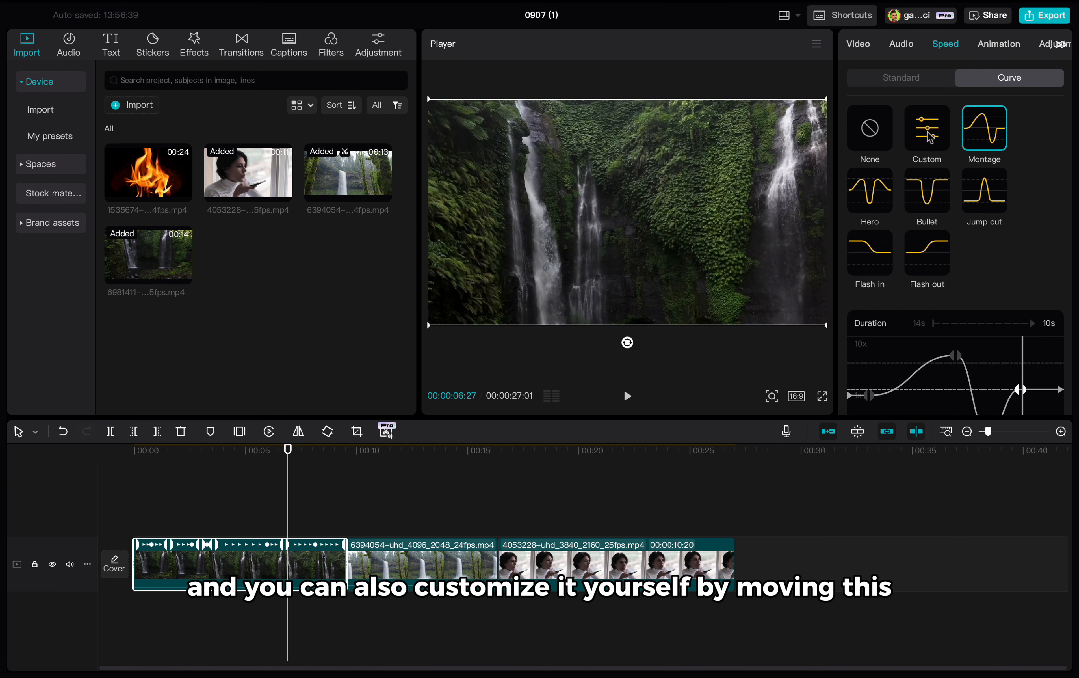
# Apply a custom speed curve to the first clip, slowing its first point and speeding up its middle point, and preview it.
pyautogui.click(927, 131)
pyautogui.scroll(-5, 997, 311)
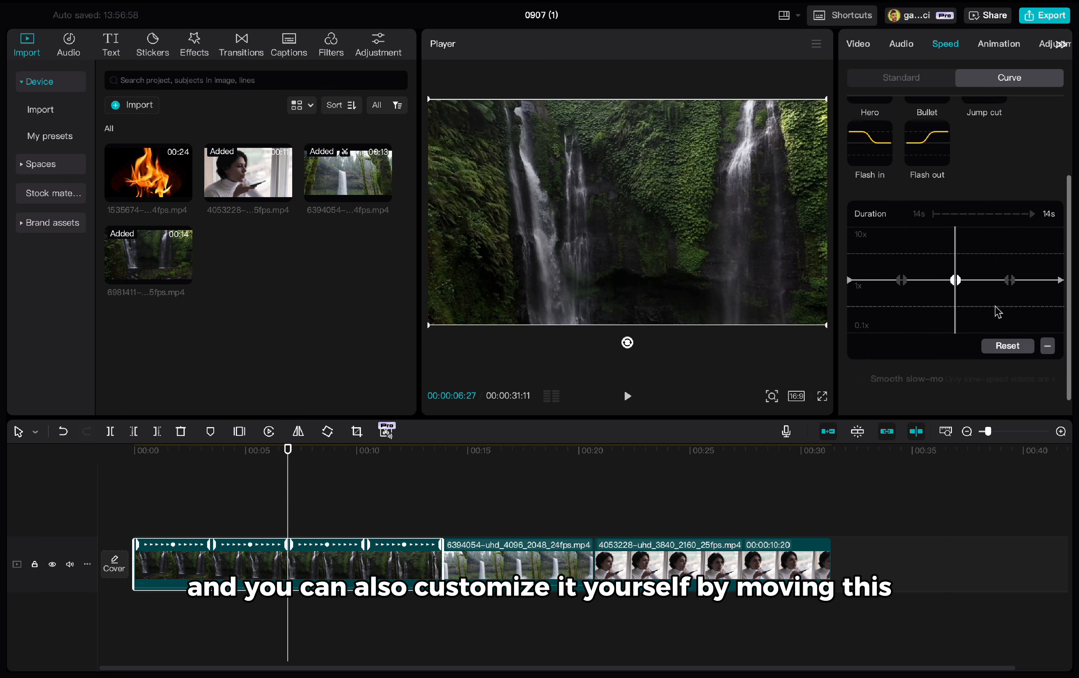
pyautogui.moveTo(901, 271); pyautogui.dragTo(898, 295)
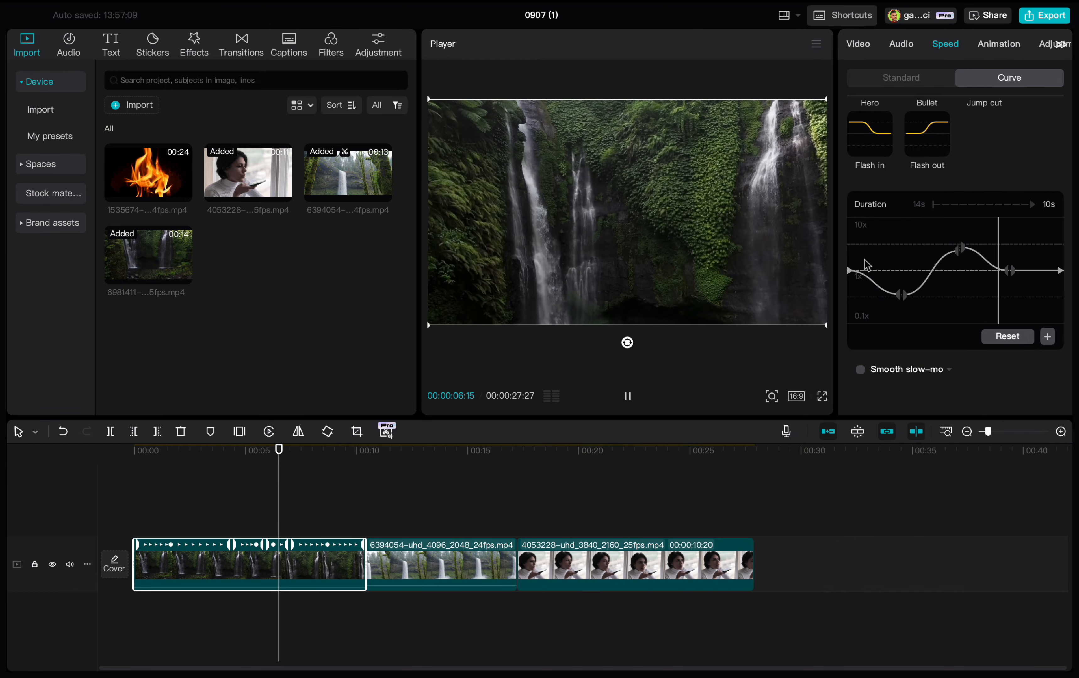
pyautogui.scroll(3, 1000, 153)
pyautogui.press('space')
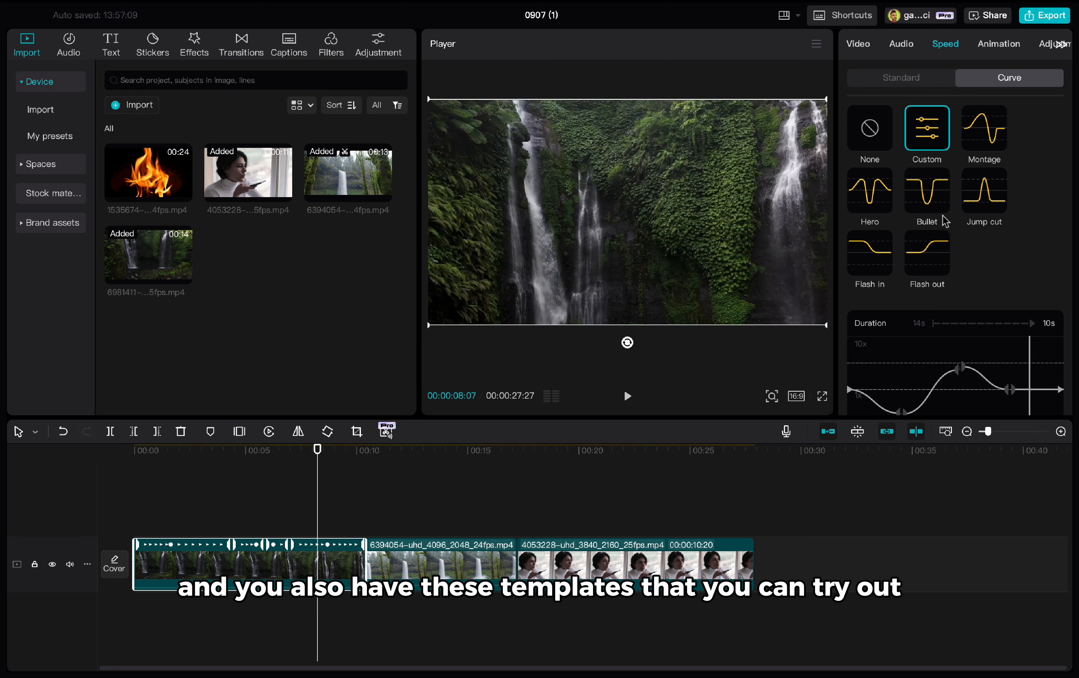
# Browse the first clip's in and out animations, try the Swoosh in animation, and replace it with Zoom 1.
pyautogui.click(994, 46)
pyautogui.scroll(-1, 934, 190)
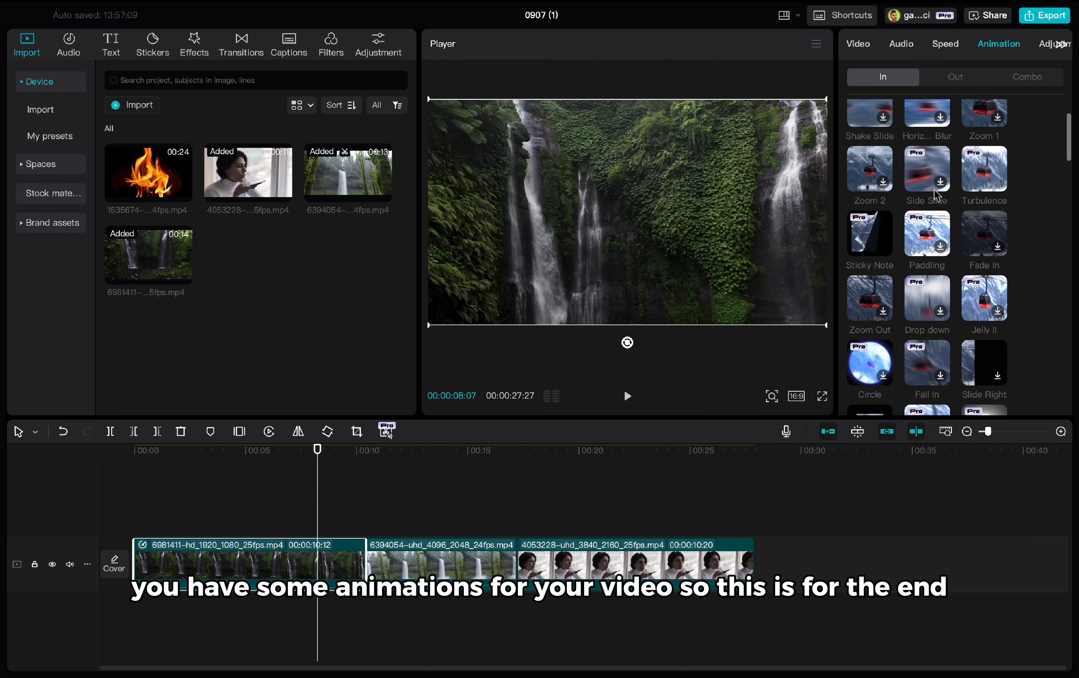
pyautogui.scroll(2, 934, 189)
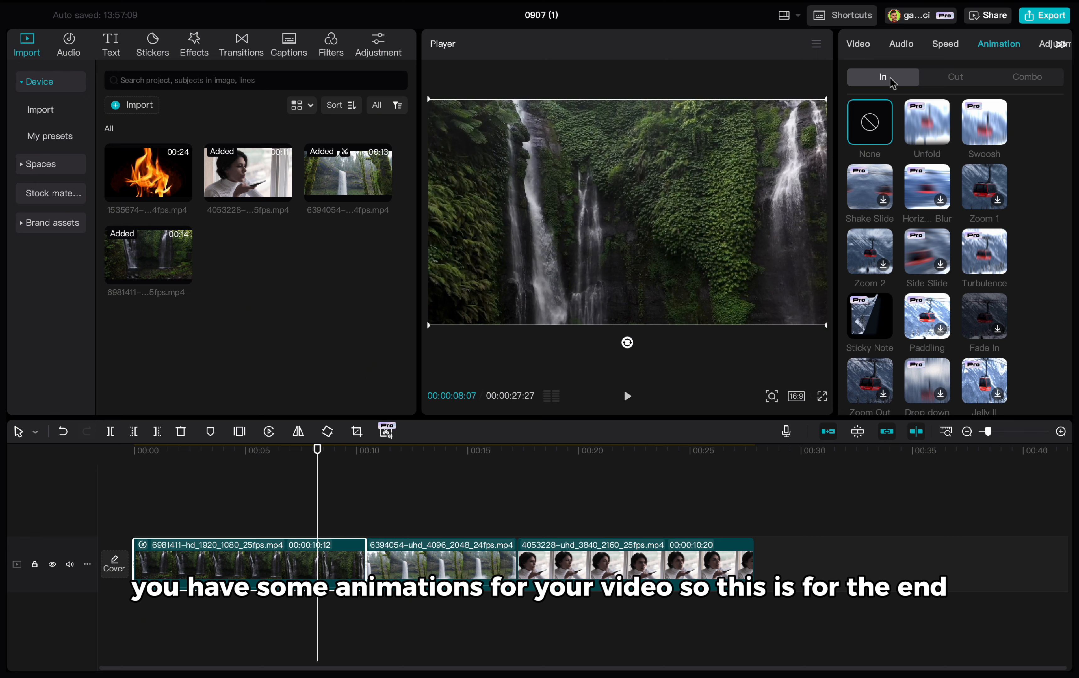
pyautogui.click(957, 82)
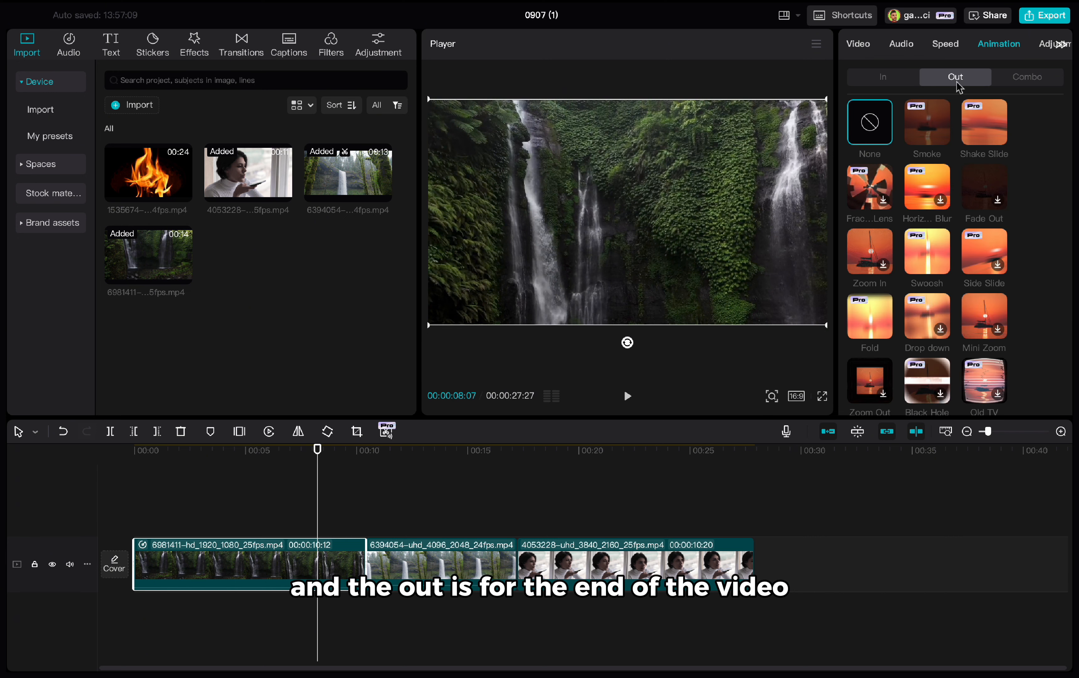
pyautogui.click(886, 79)
pyautogui.click(982, 128)
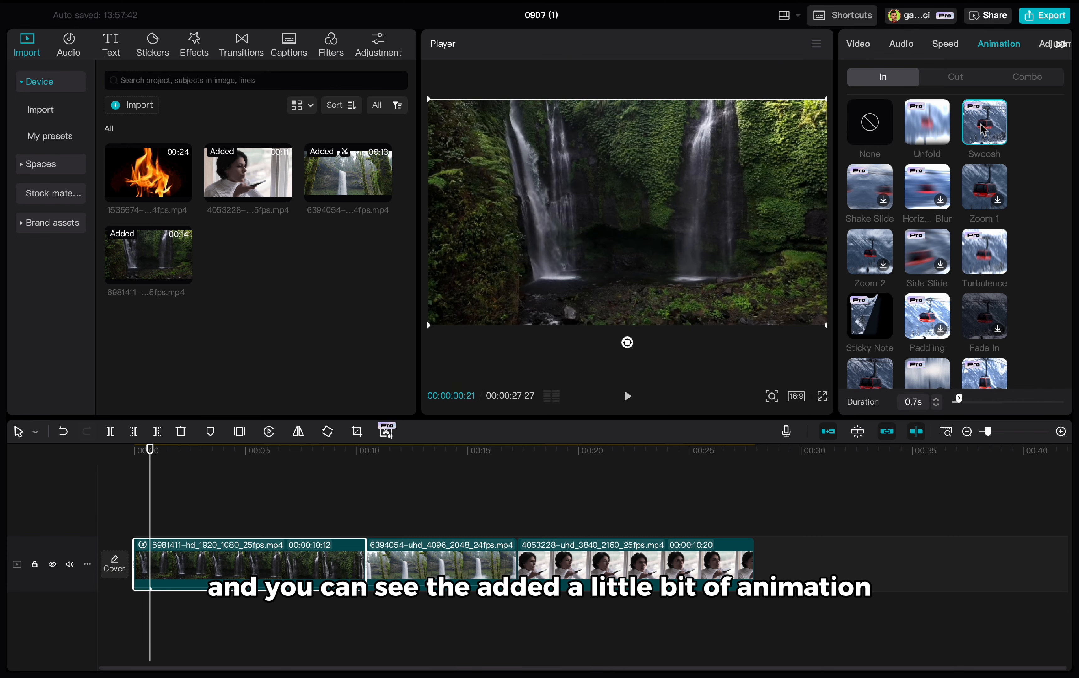
pyautogui.click(982, 190)
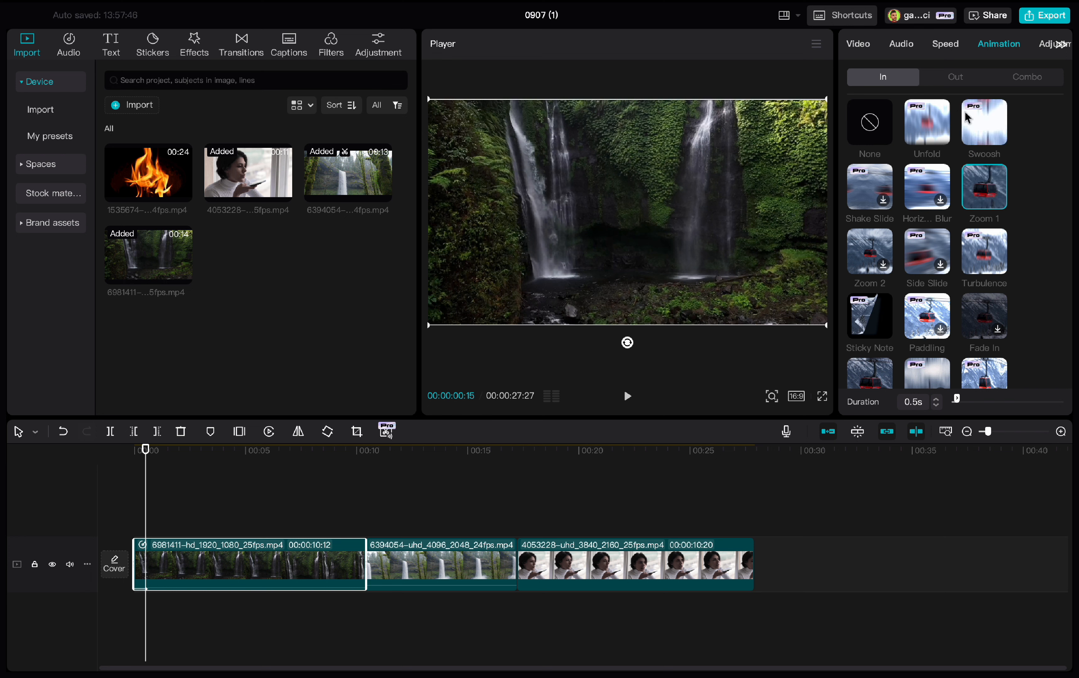
# Try the Fade Out animation at the end of the first clip and replace it with the Swoosh out animation.
pyautogui.click(951, 80)
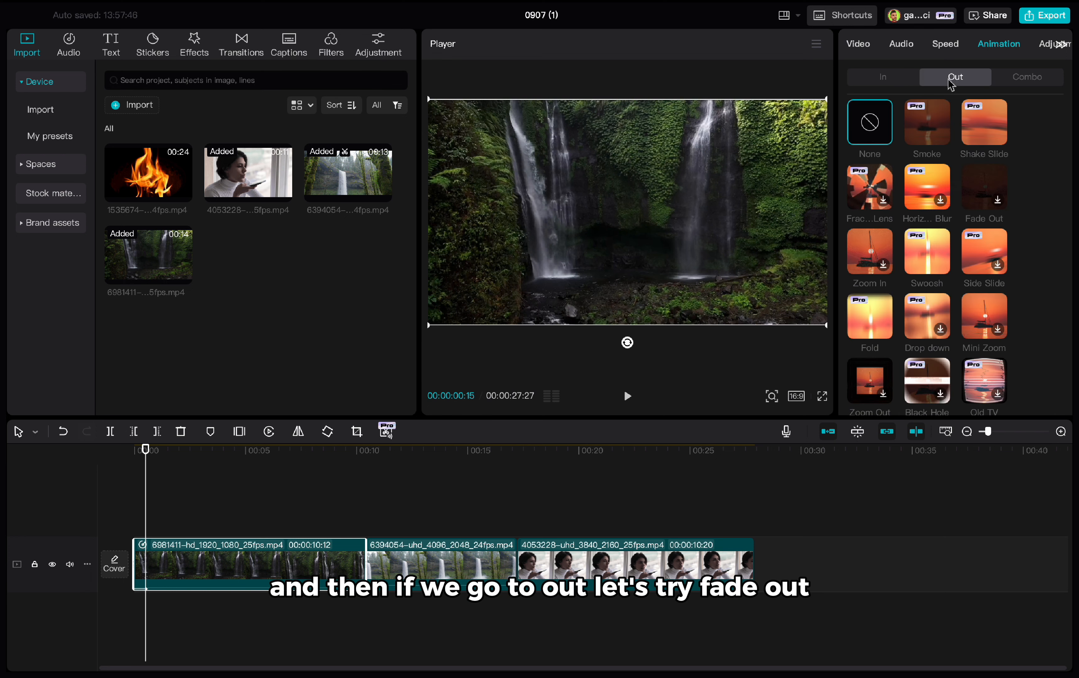
pyautogui.click(984, 189)
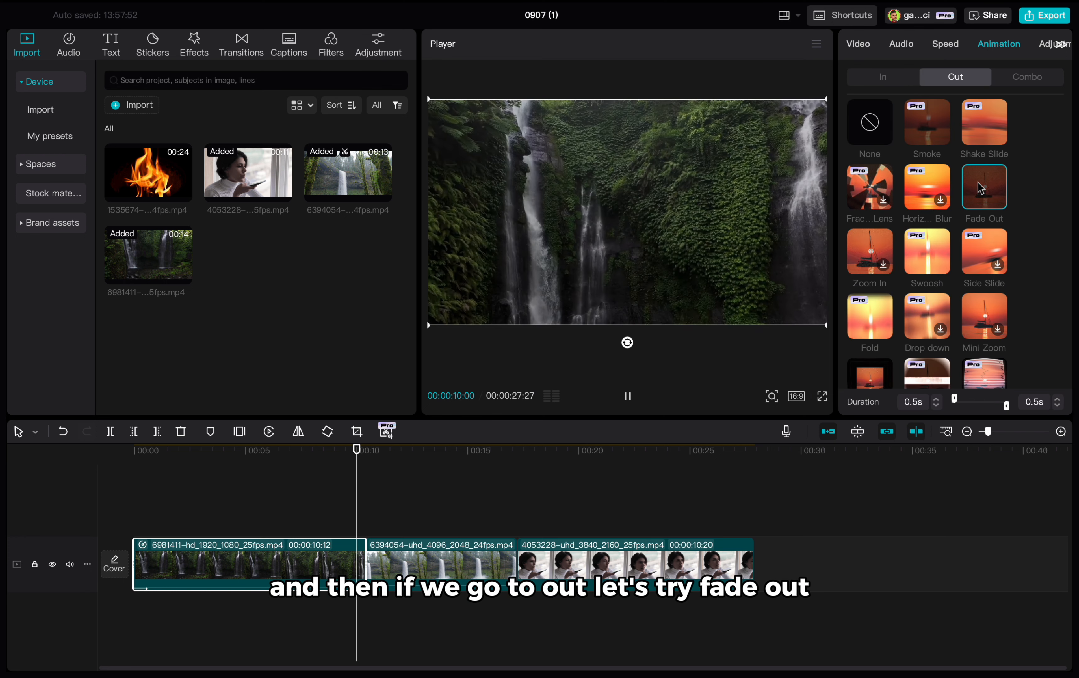
pyautogui.click(928, 254)
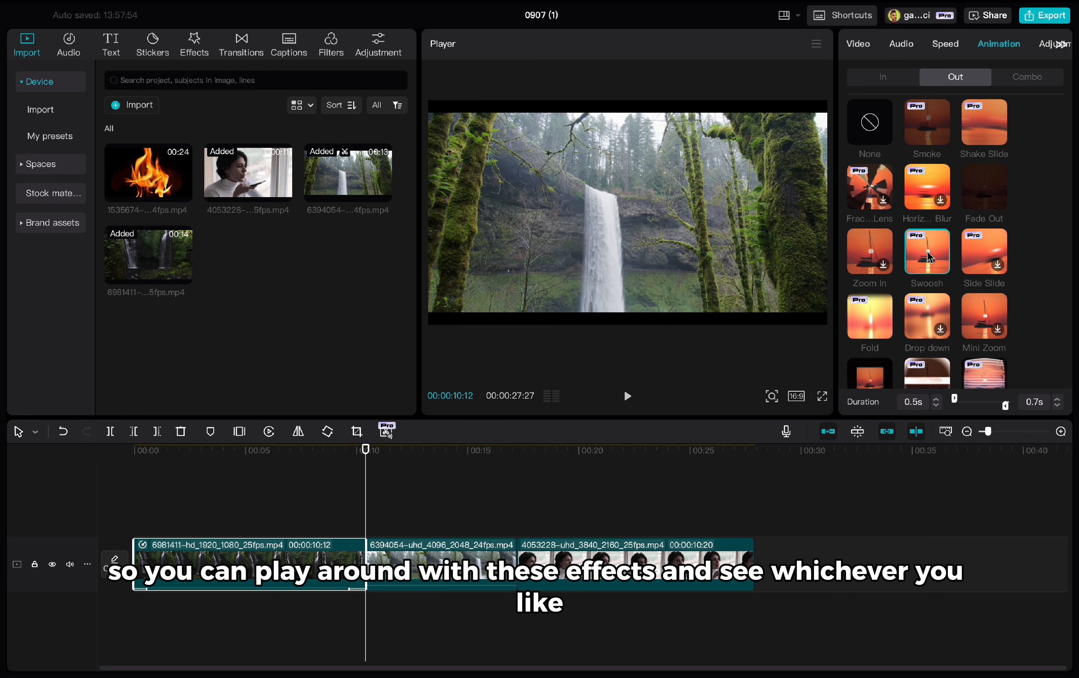
pyautogui.scroll(-3, 927, 252)
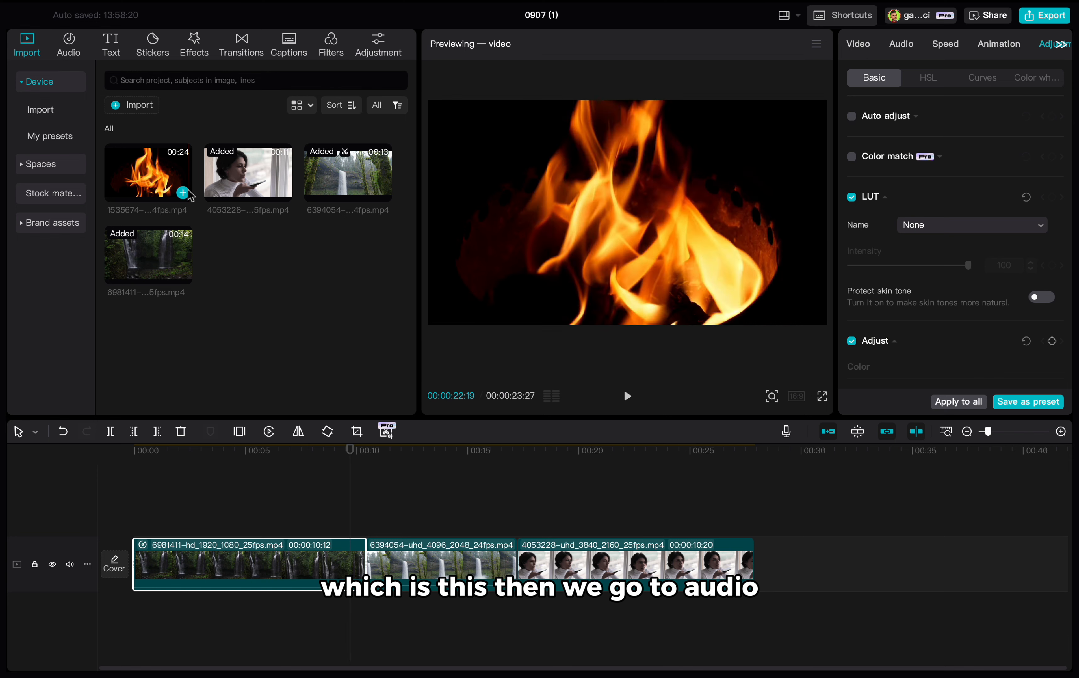
# Browse the music categories and the sound effects categories in the audio library.
pyautogui.click(67, 48)
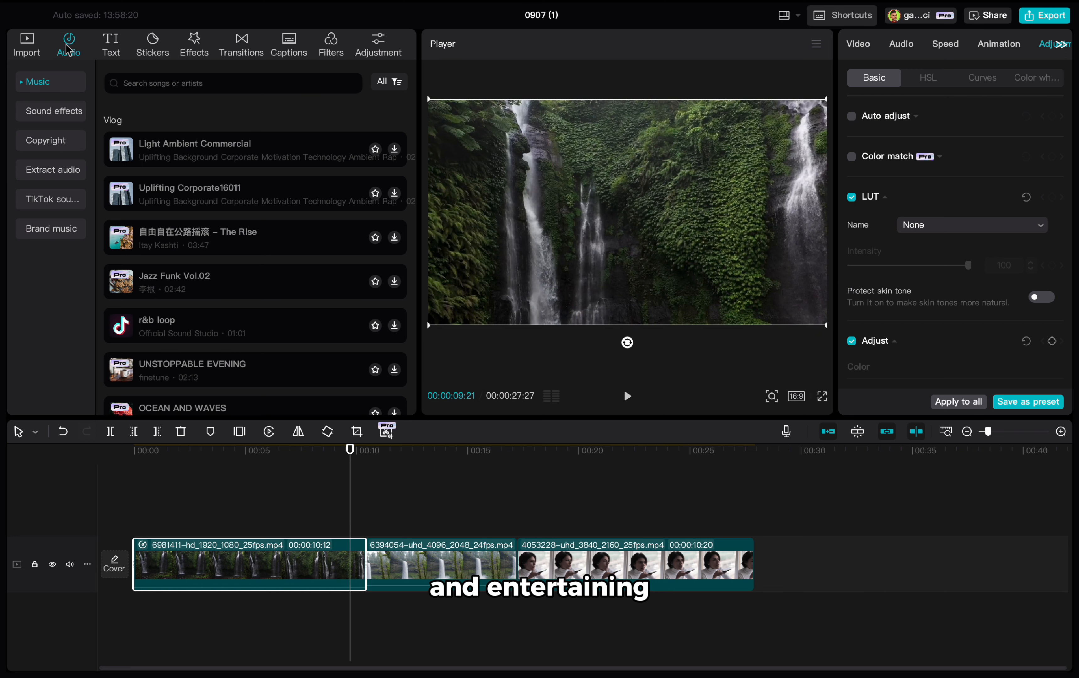
pyautogui.click(47, 93)
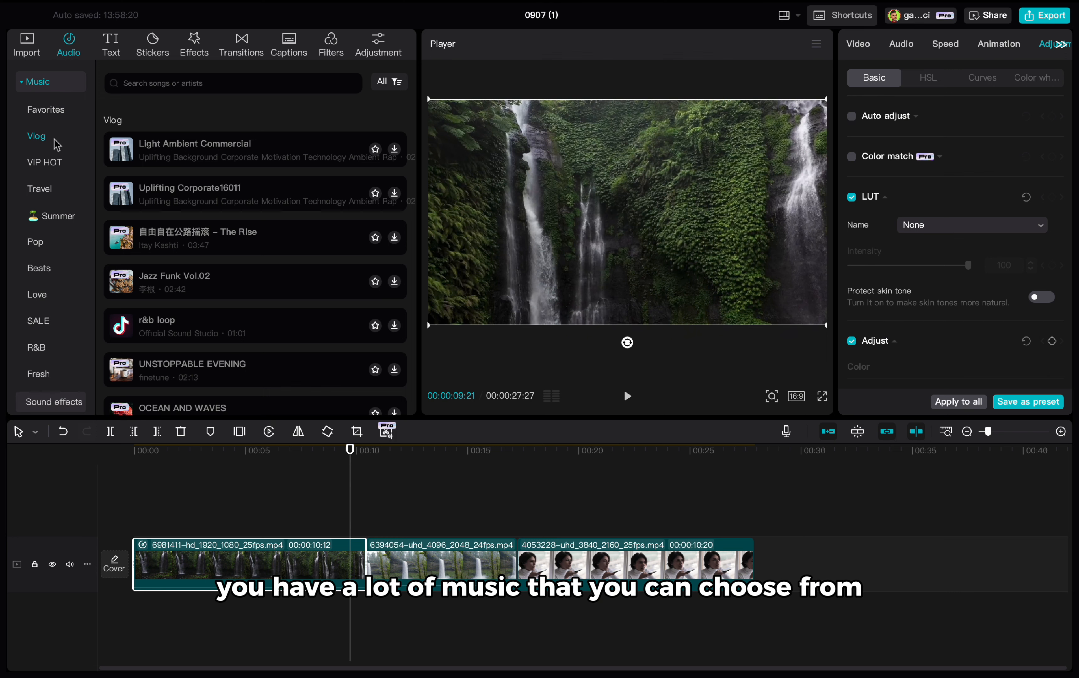
pyautogui.click(51, 81)
pyautogui.click(58, 117)
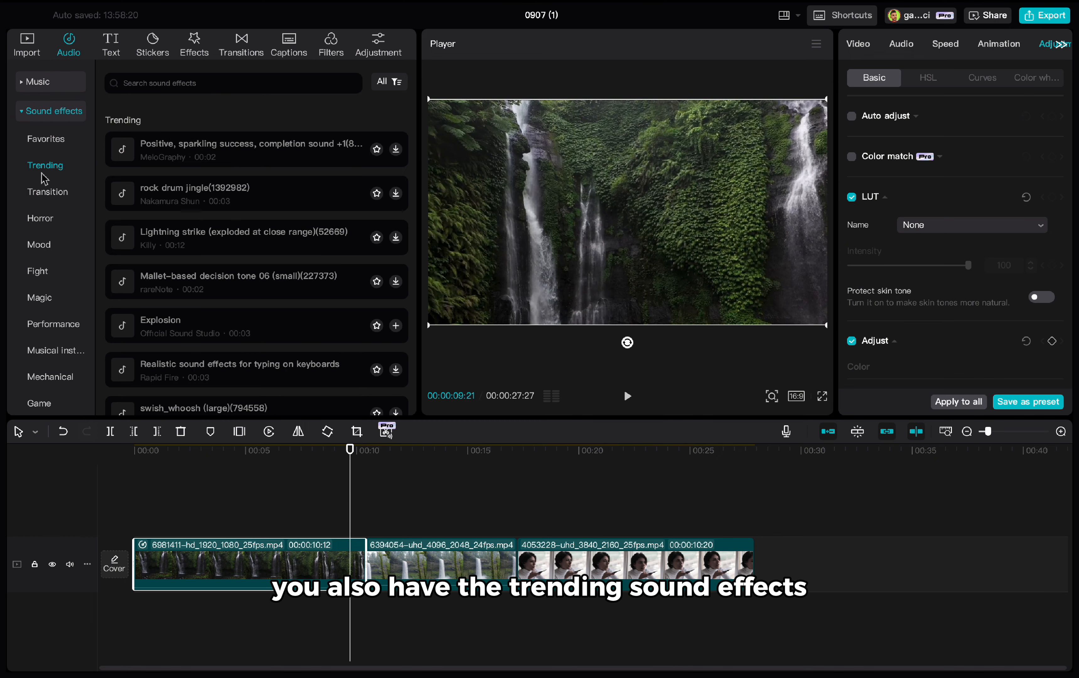
pyautogui.scroll(-3, 62, 268)
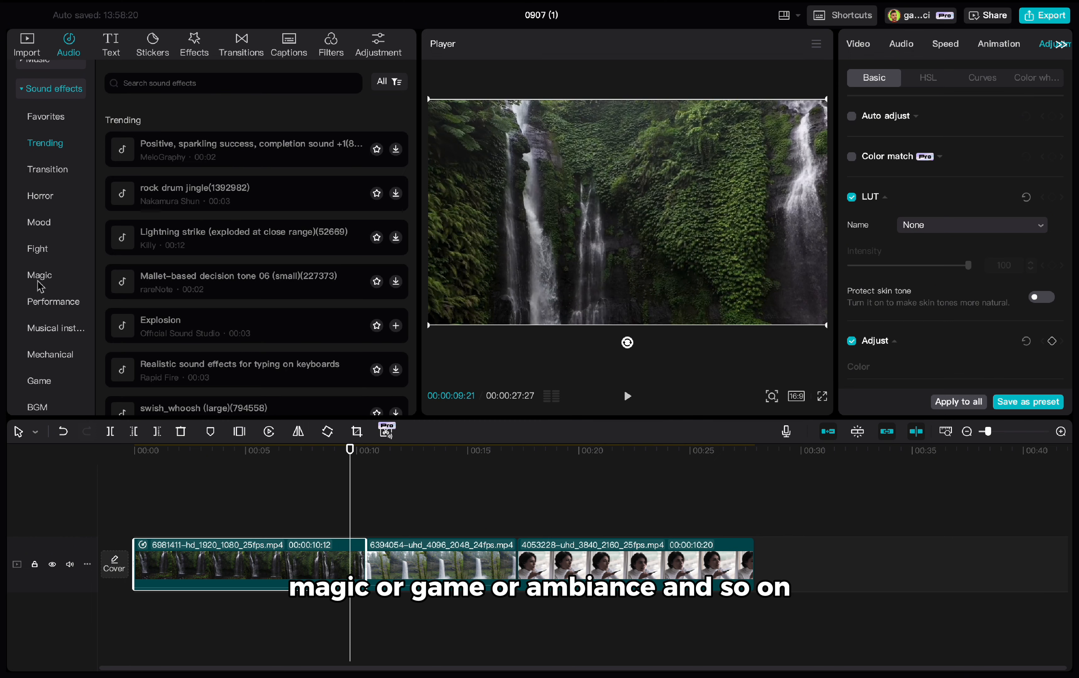
pyautogui.scroll(3, 62, 252)
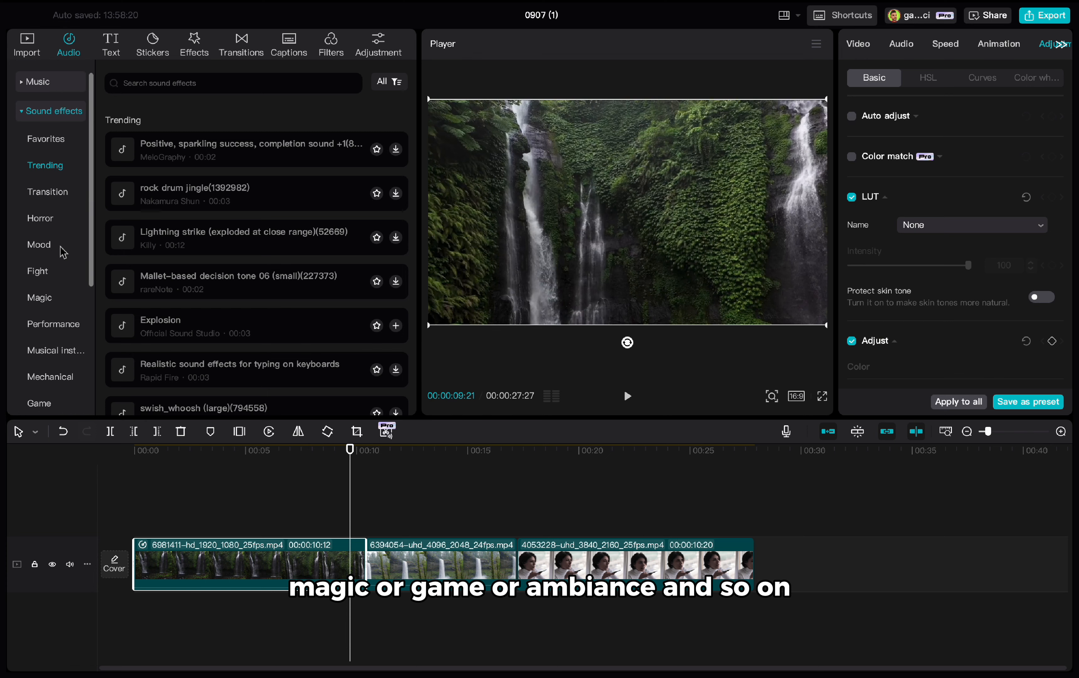
# Browse the trending and favorite sound effects, and open the copyright check in the audio library.
pyautogui.scroll(-15, 211, 252)
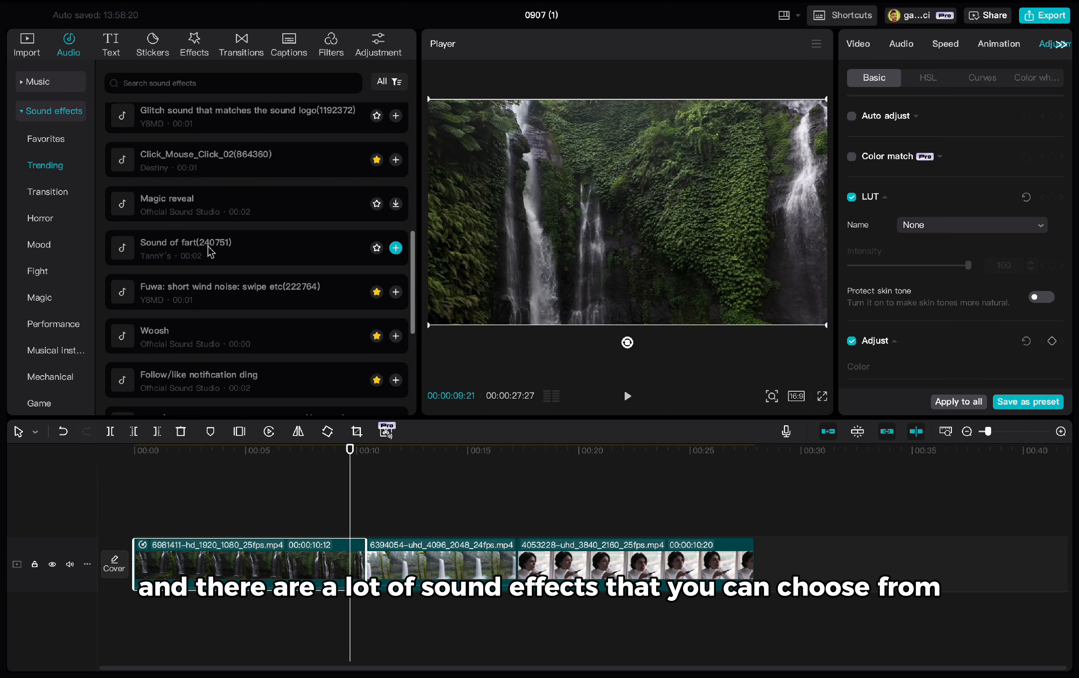
pyautogui.scroll(-15, 210, 252)
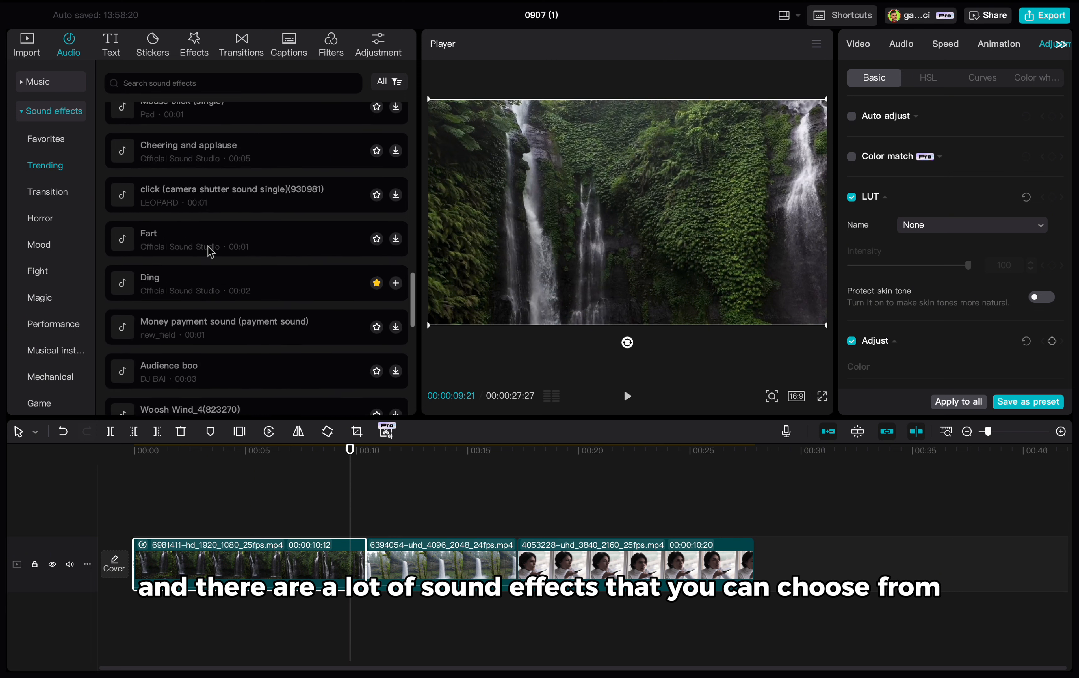
pyautogui.scroll(20, 211, 252)
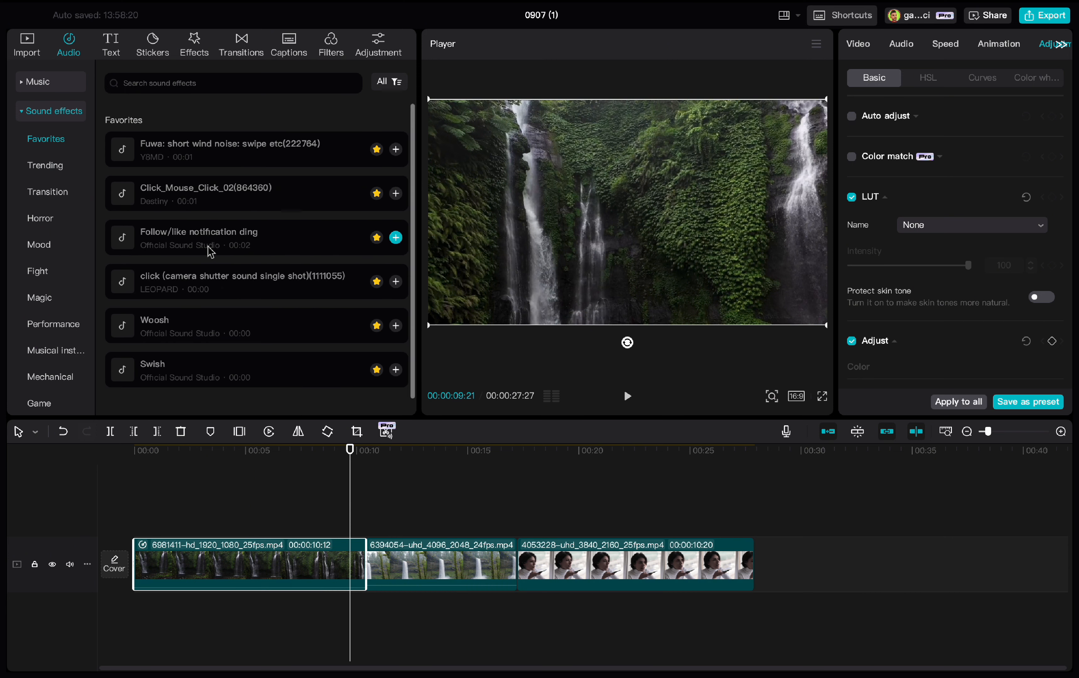
pyautogui.click(54, 112)
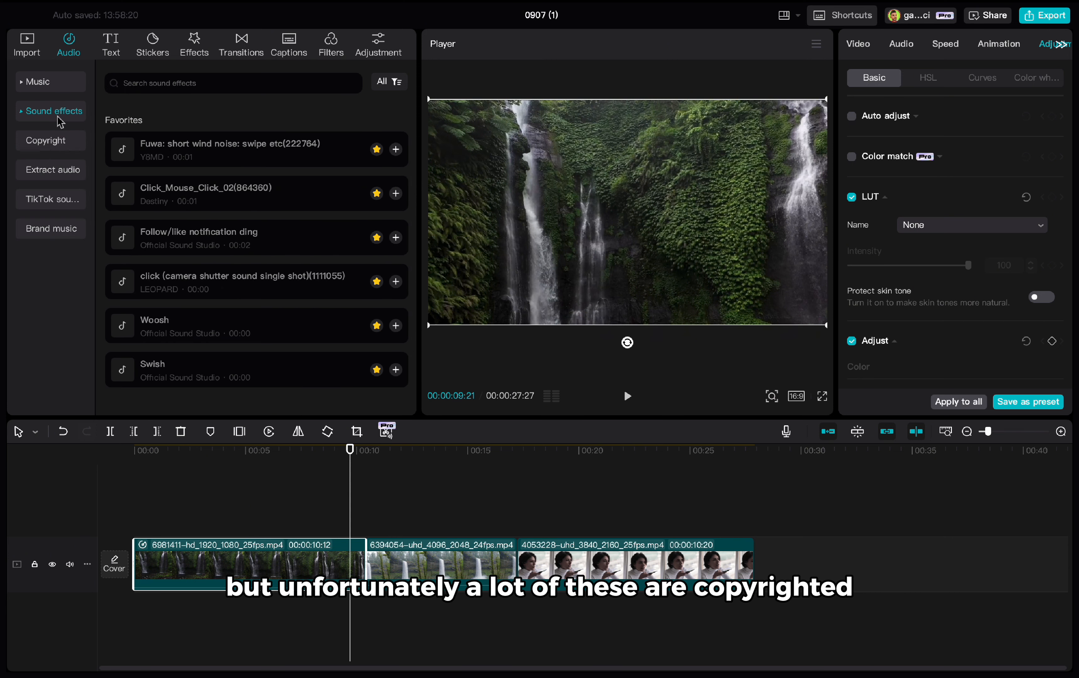
pyautogui.click(85, 144)
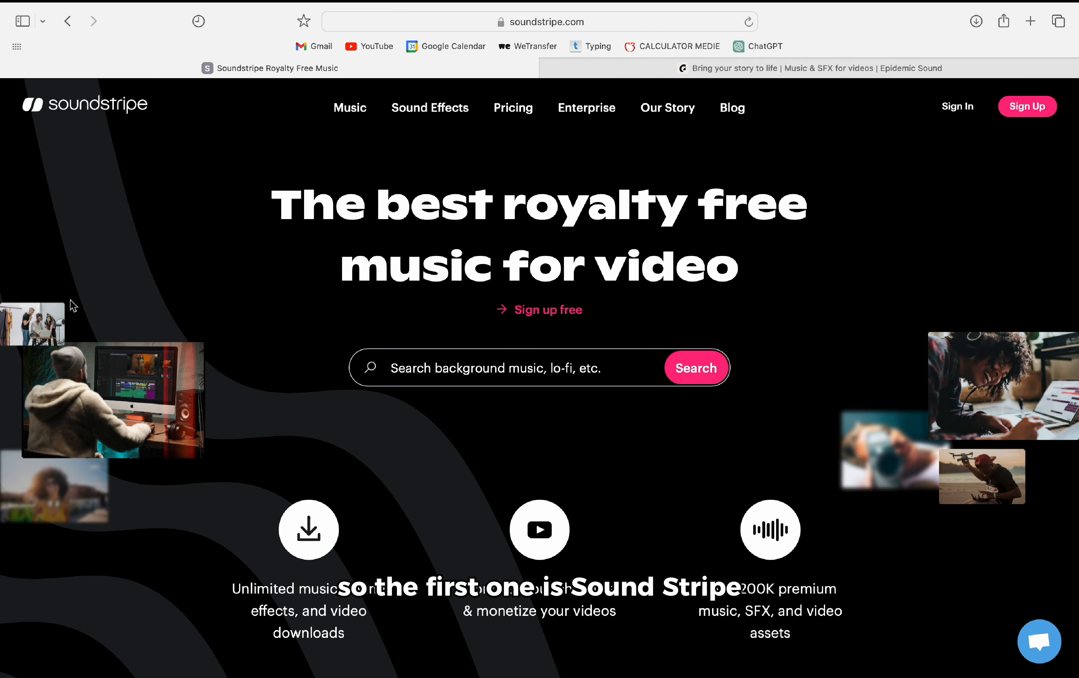
# Explore the Soundstripe website in the browser, looking over its home page and the categories and playlists of its sound effects library.
pyautogui.scroll(-10, 497, 290)
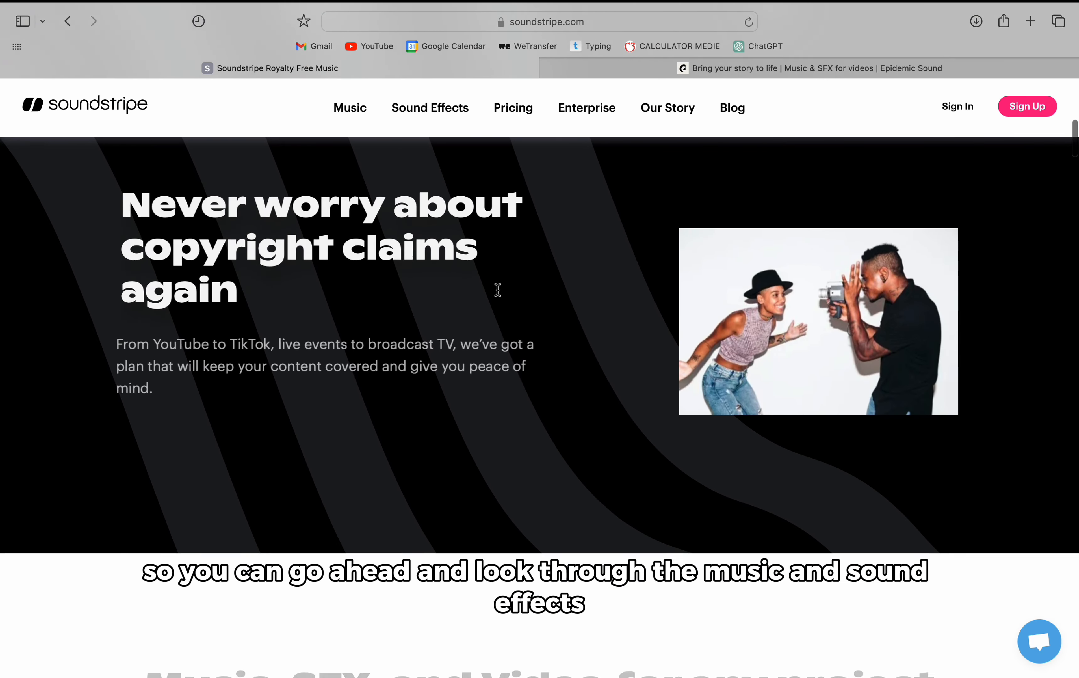
pyautogui.scroll(10, 497, 290)
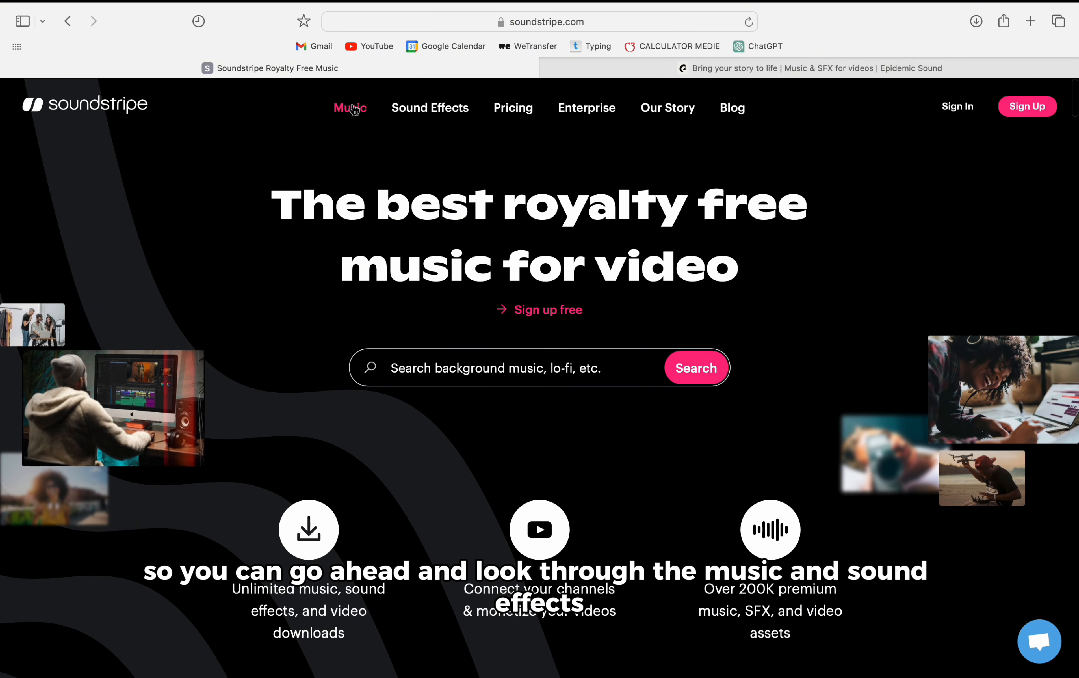
pyautogui.click(412, 113)
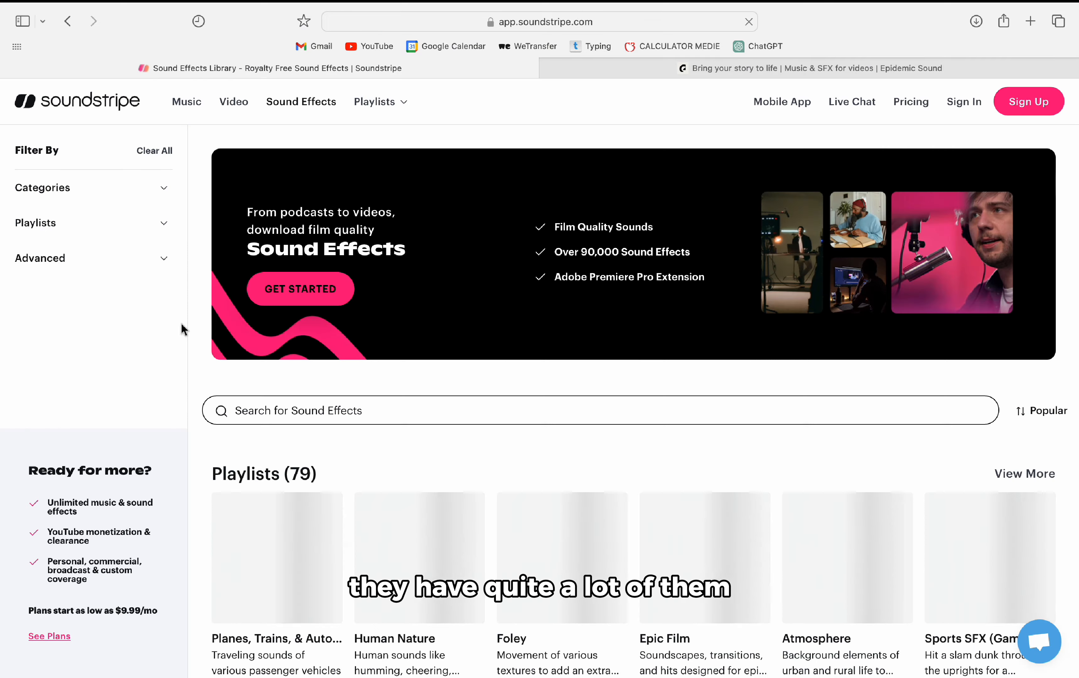
pyautogui.scroll(-3, 401, 547)
pyautogui.scroll(3, 381, 525)
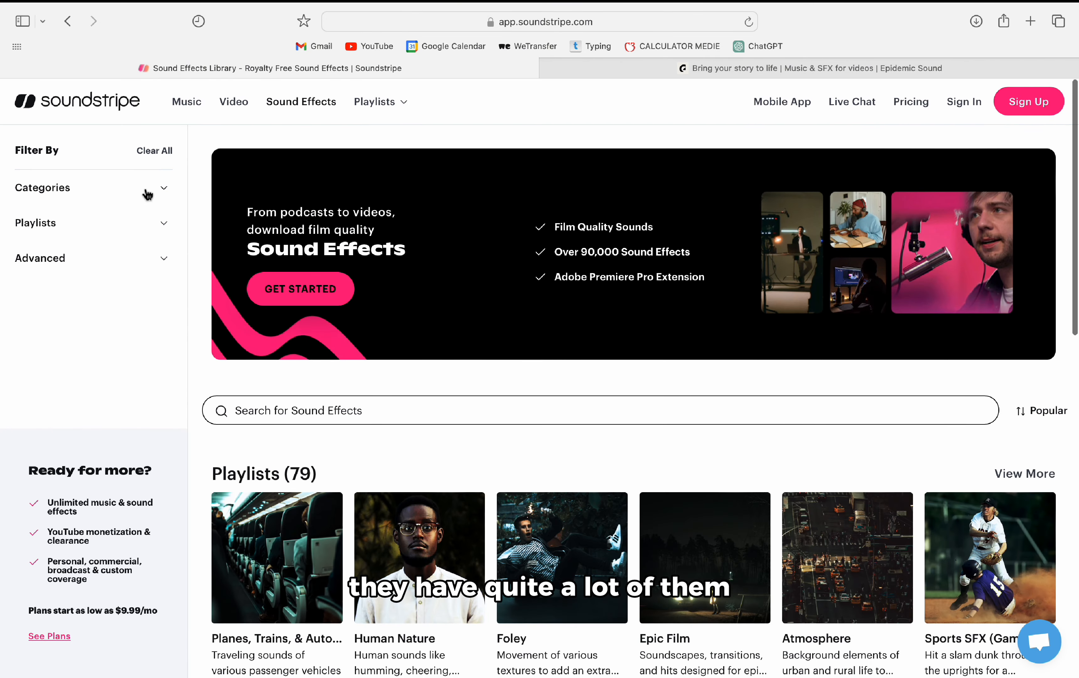
pyautogui.click(155, 189)
pyautogui.scroll(-2, 112, 390)
pyautogui.scroll(2, 117, 359)
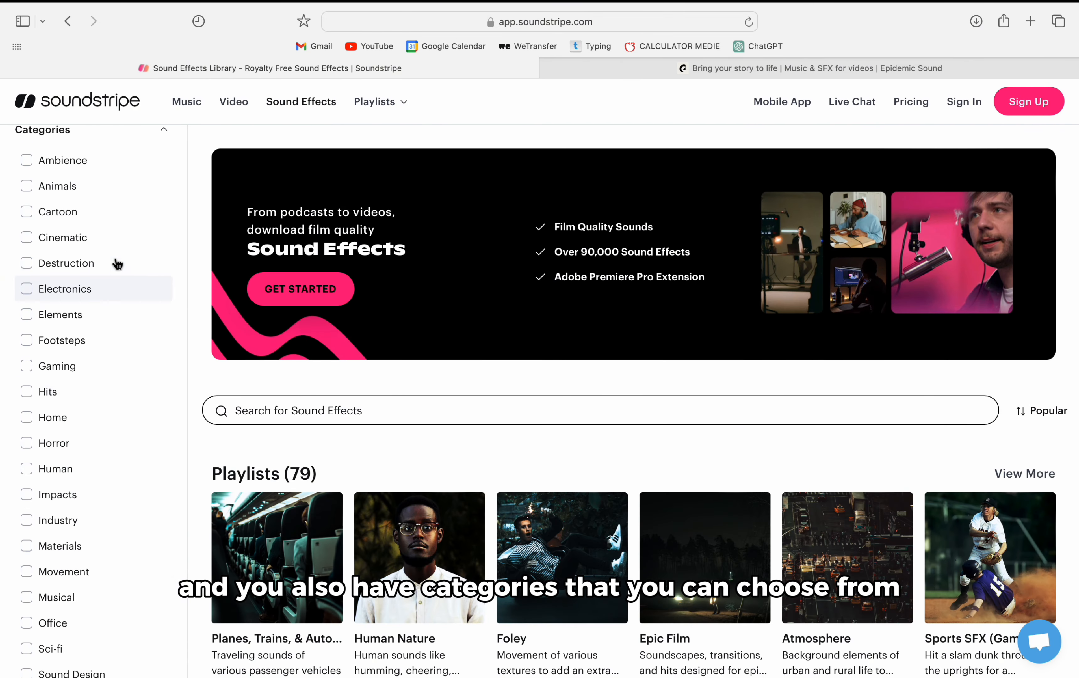
pyautogui.click(86, 188)
pyautogui.click(96, 229)
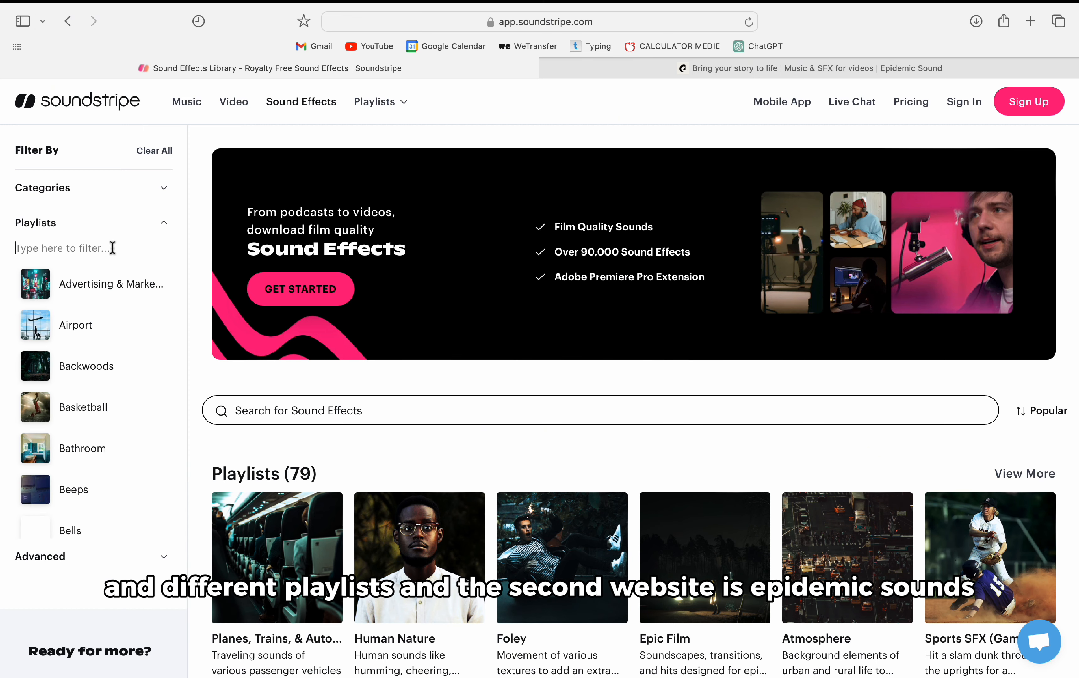
pyautogui.click(83, 226)
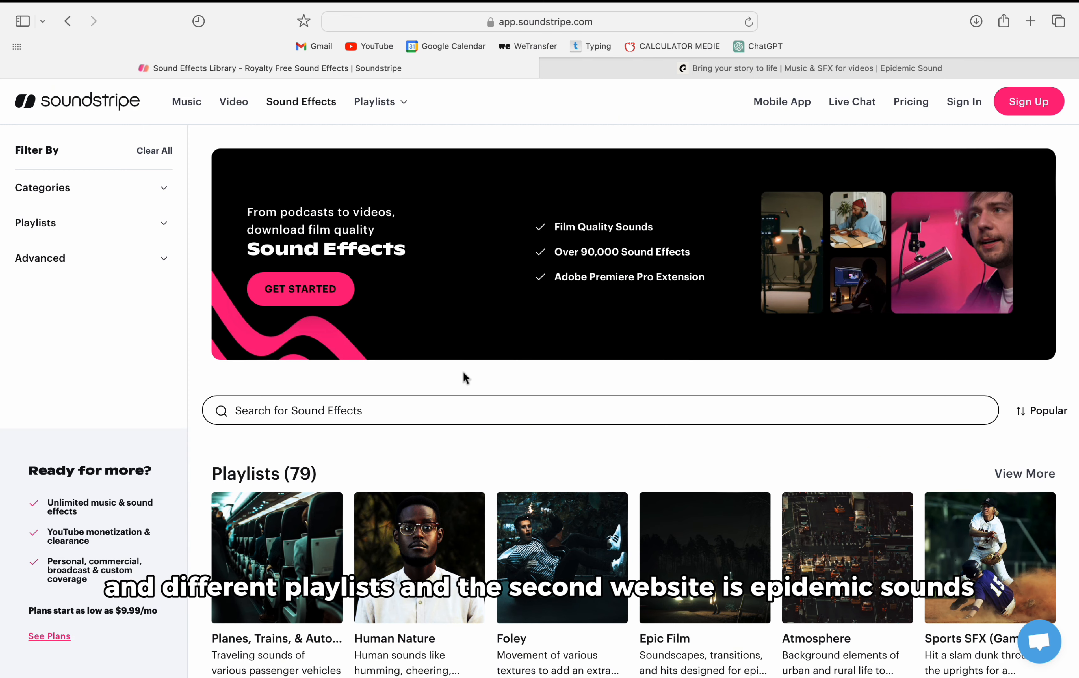
# Switch to the Epidemic Sound website and look through the genres, moods and catalog information on its music page.
pyautogui.click(687, 70)
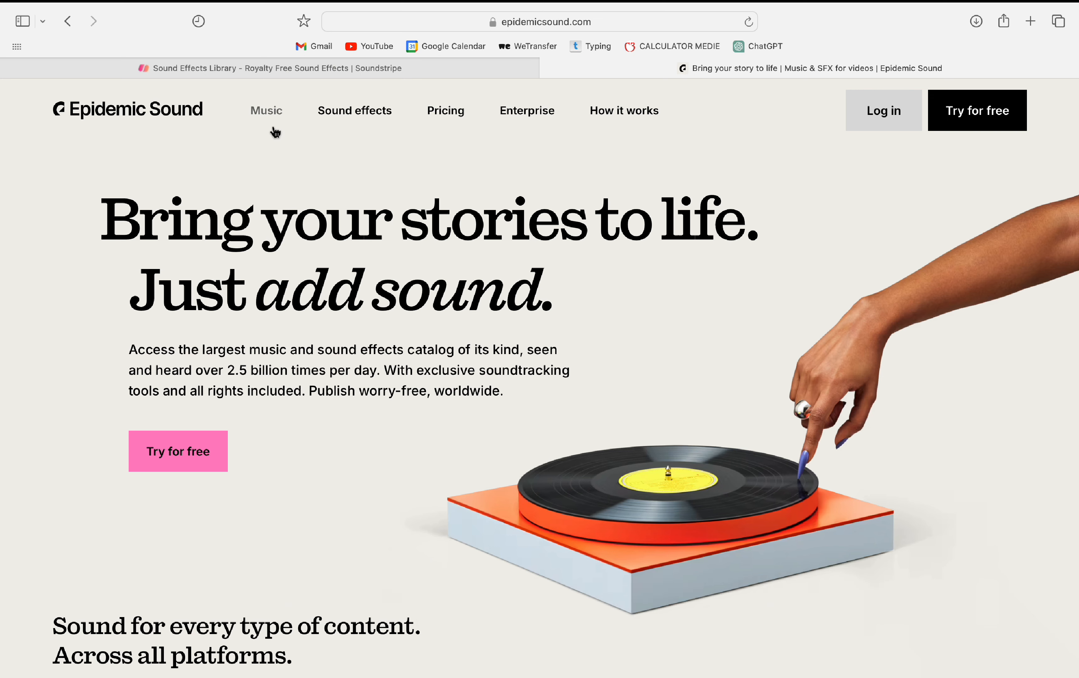
pyautogui.click(267, 112)
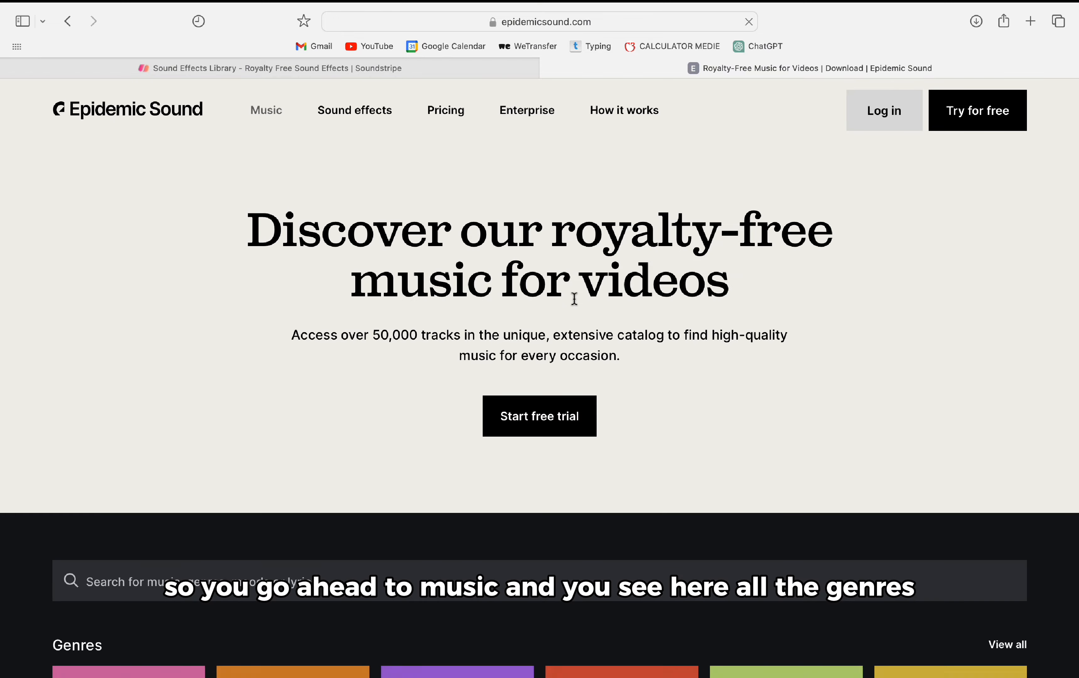
pyautogui.scroll(-10, 391, 265)
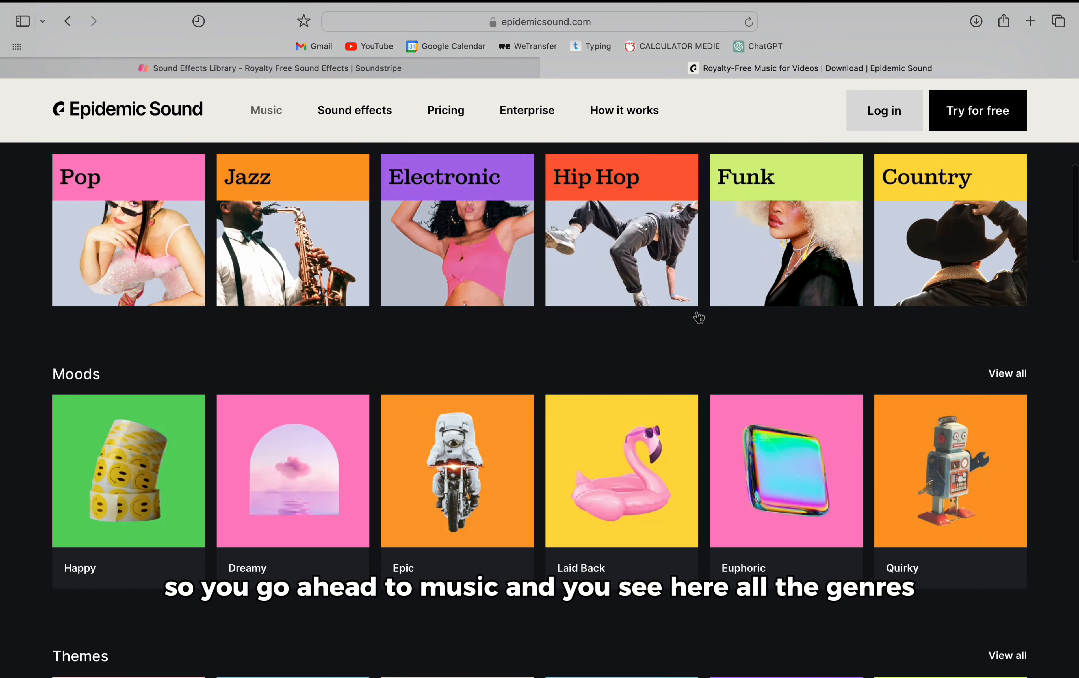
pyautogui.scroll(-9, 590, 430)
pyautogui.scroll(-15, 590, 430)
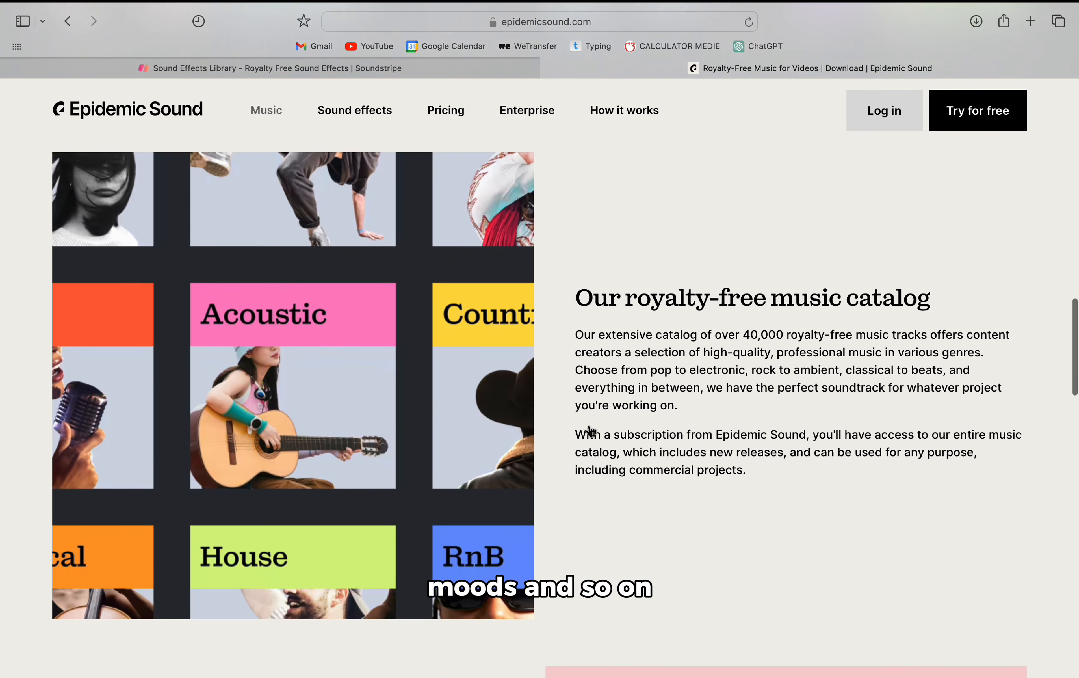
pyautogui.scroll(12, 589, 430)
pyautogui.scroll(-15, 590, 430)
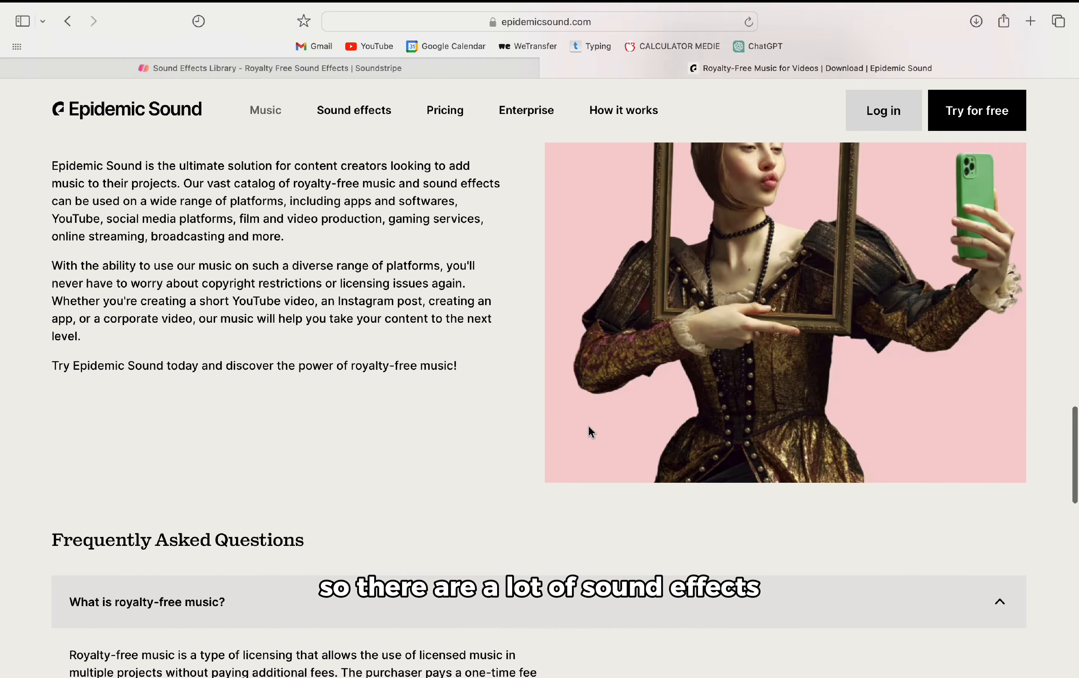
pyautogui.scroll(20, 589, 426)
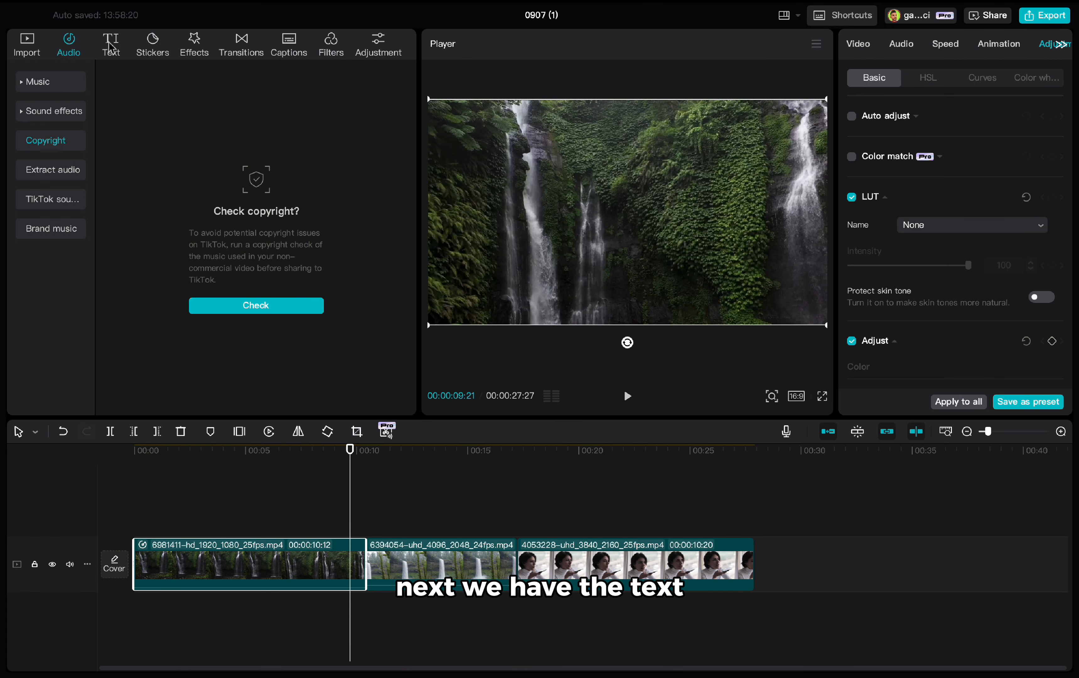
# Return to CapCut, add a default text at the playhead and change its wording to "Waterfall".
pyautogui.click(109, 46)
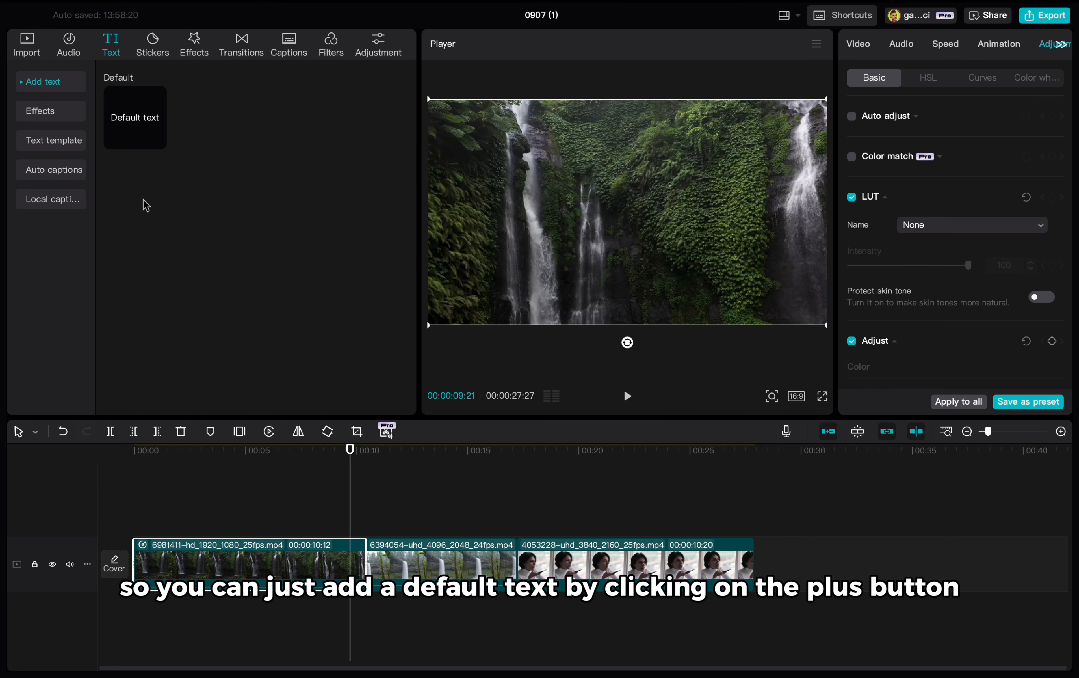
pyautogui.click(156, 140)
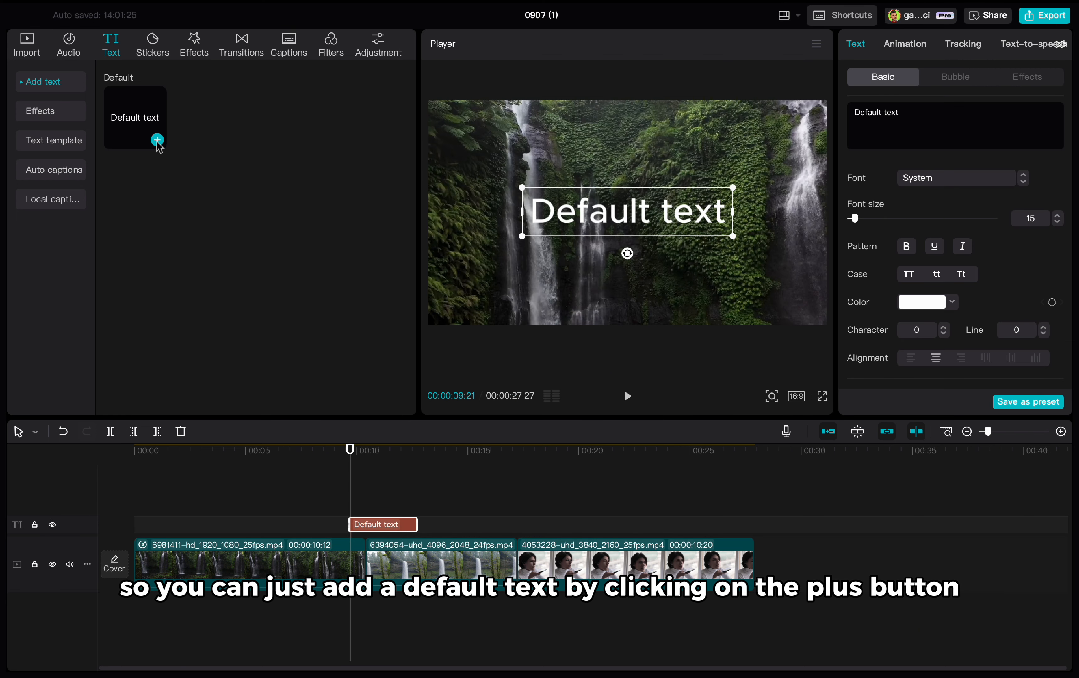
pyautogui.moveTo(900, 113); pyautogui.dragTo(848, 117)
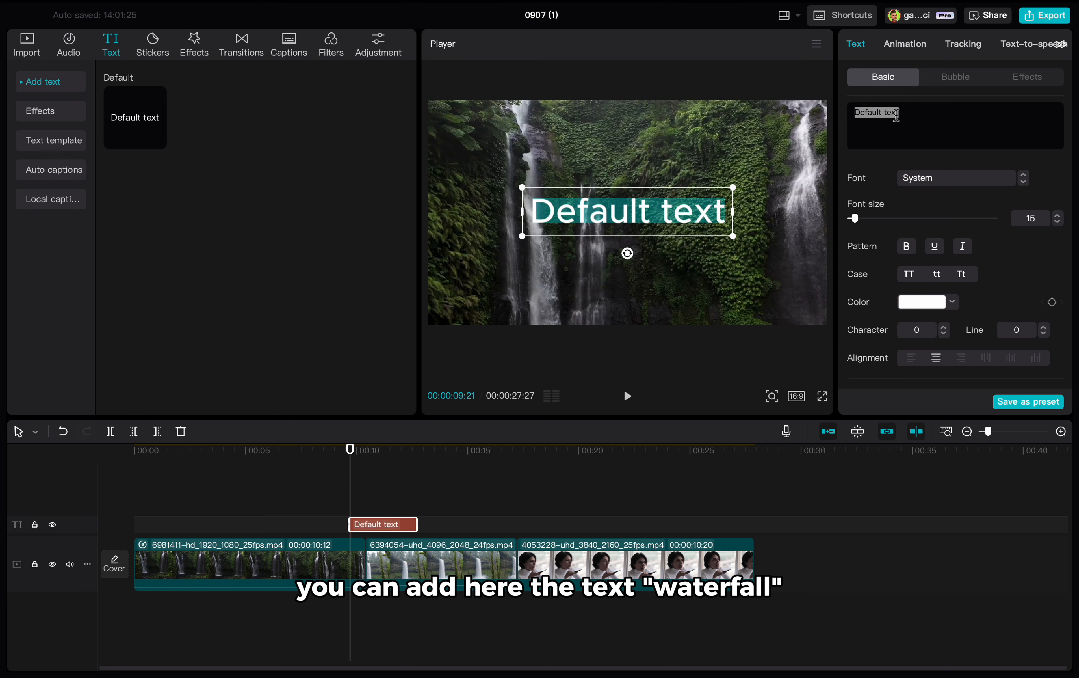
pyautogui.write('Waterfall')
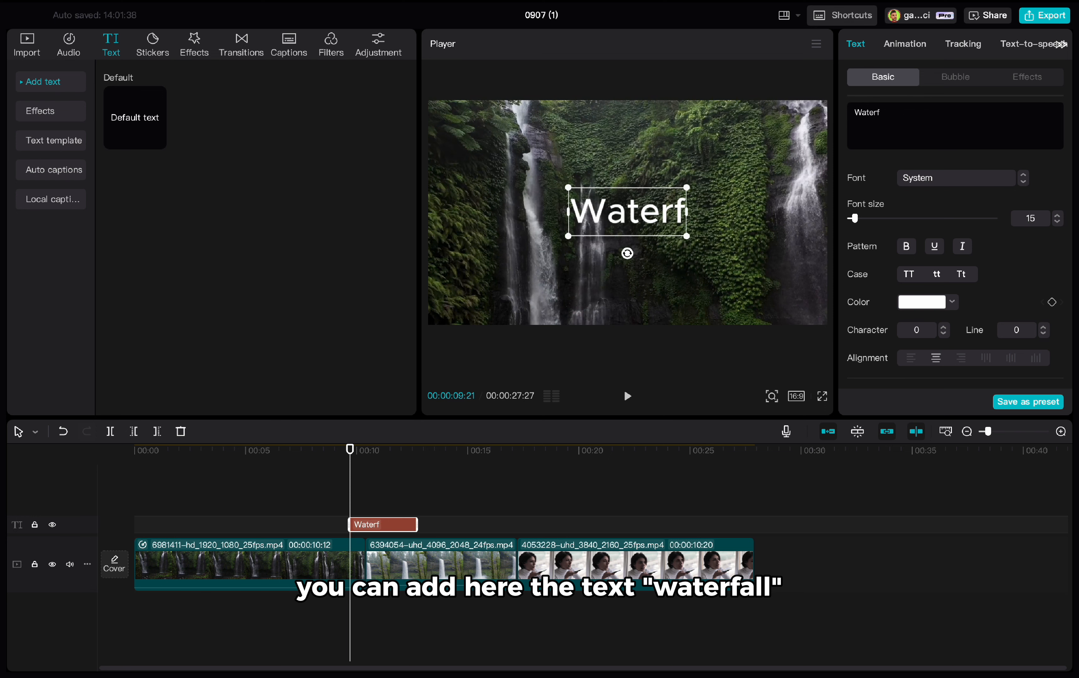
# Look over the Waterfall text's font list and its size, pattern, case, color, alignment and preset style settings.
pyautogui.click(946, 177)
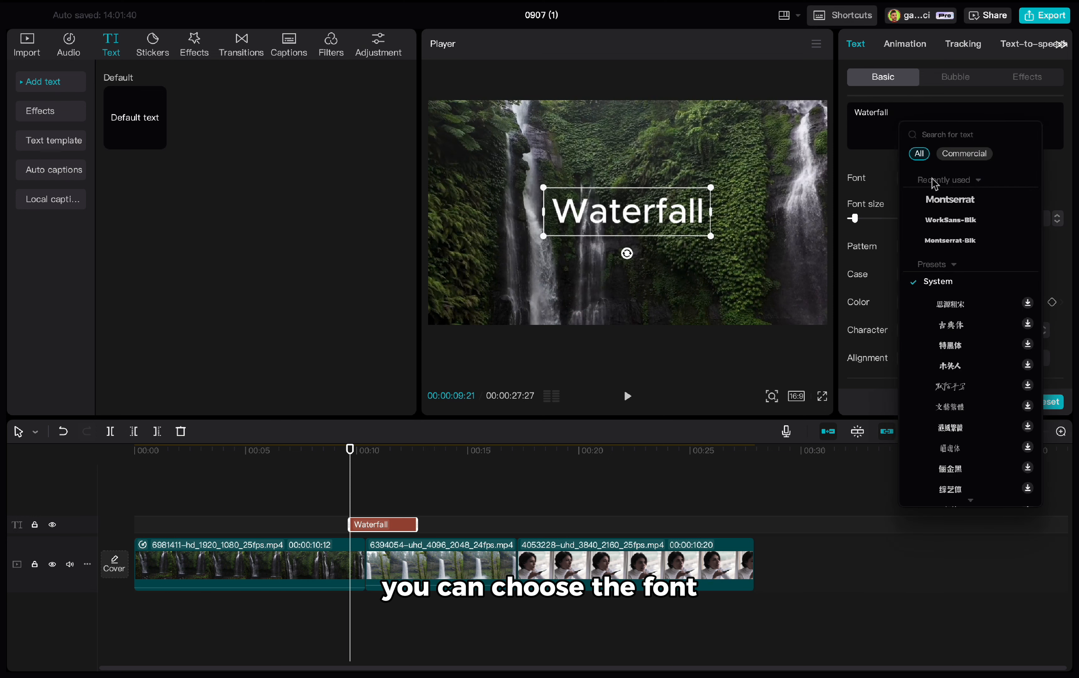
pyautogui.click(881, 185)
pyautogui.scroll(-2, 1043, 222)
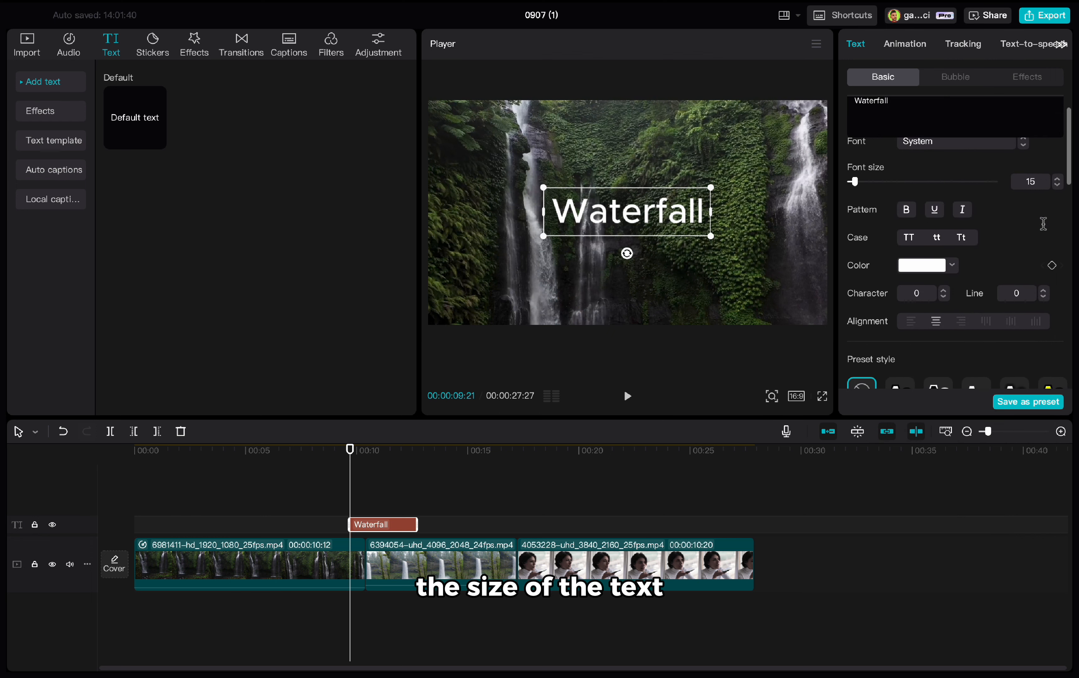
pyautogui.scroll(-3, 947, 222)
pyautogui.scroll(2, 947, 220)
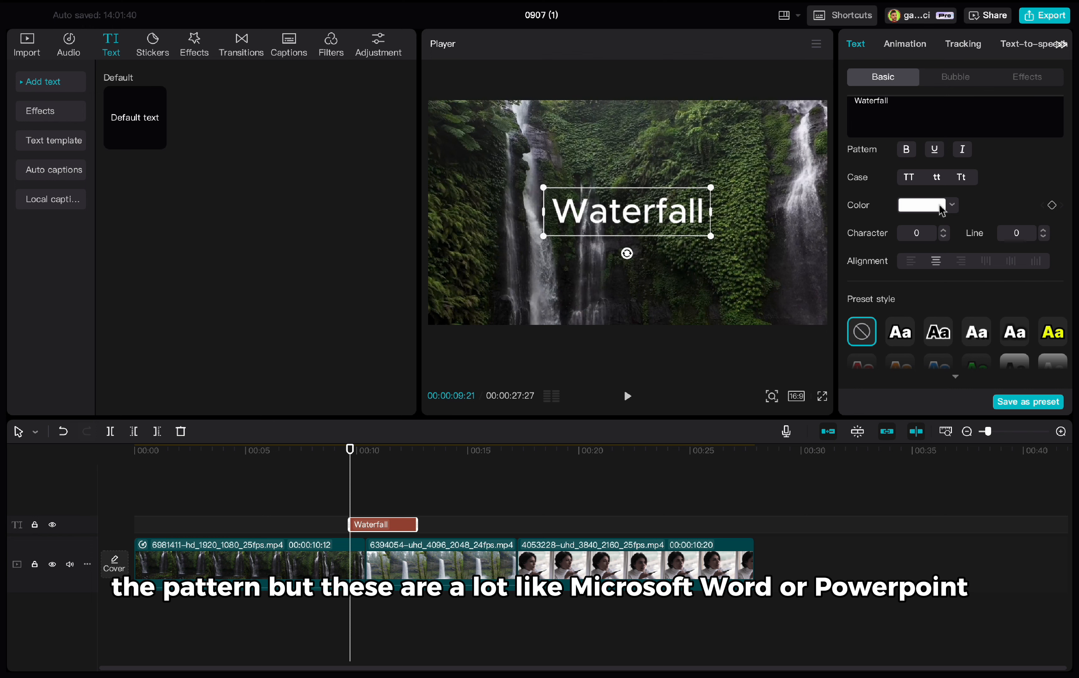
pyautogui.scroll(-1, 942, 211)
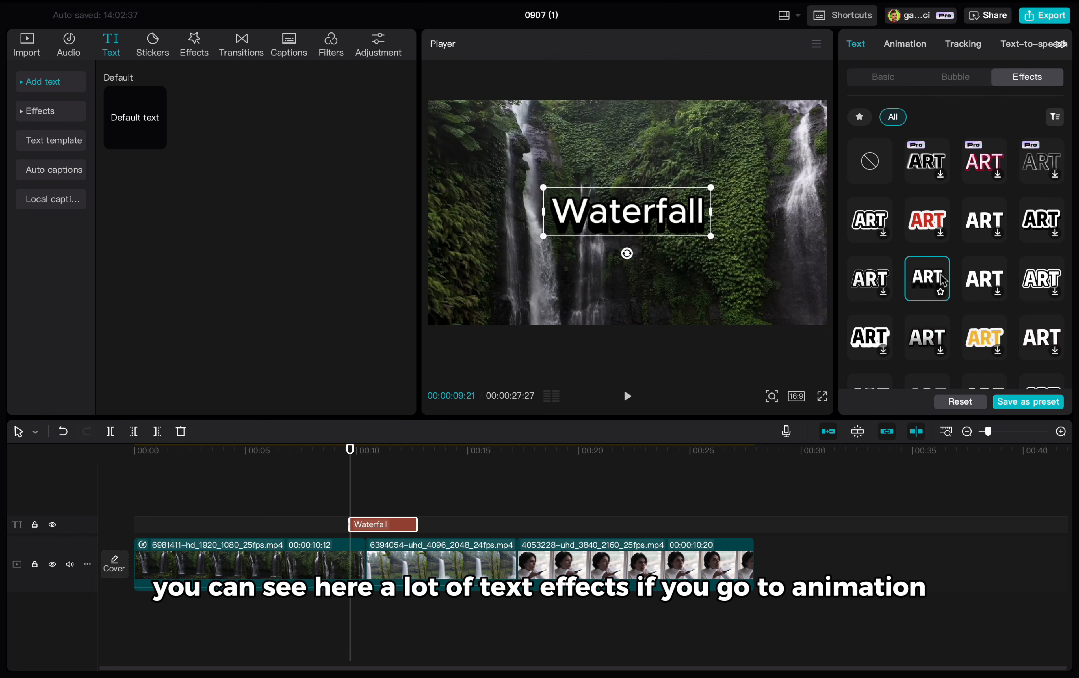
# Try different text effect styles on the Waterfall text, including a white-outlined one, and remove the effect.
pyautogui.click(984, 278)
pyautogui.click(1039, 286)
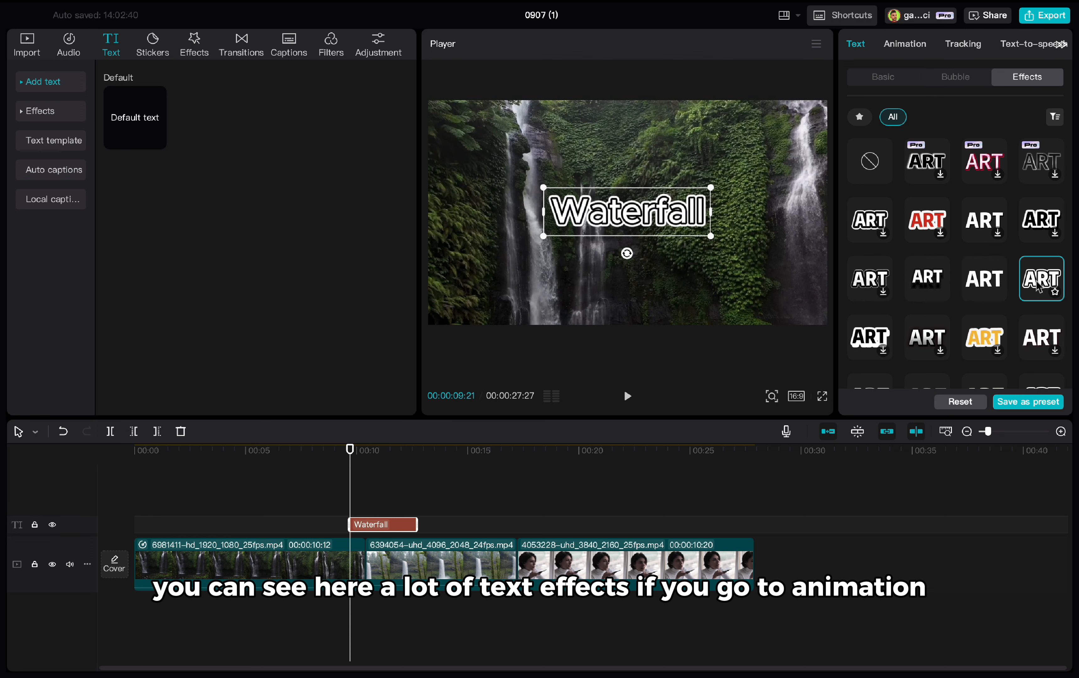
pyautogui.click(870, 160)
# Browse the in, out and loop animations available for the Waterfall text.
pyautogui.click(904, 44)
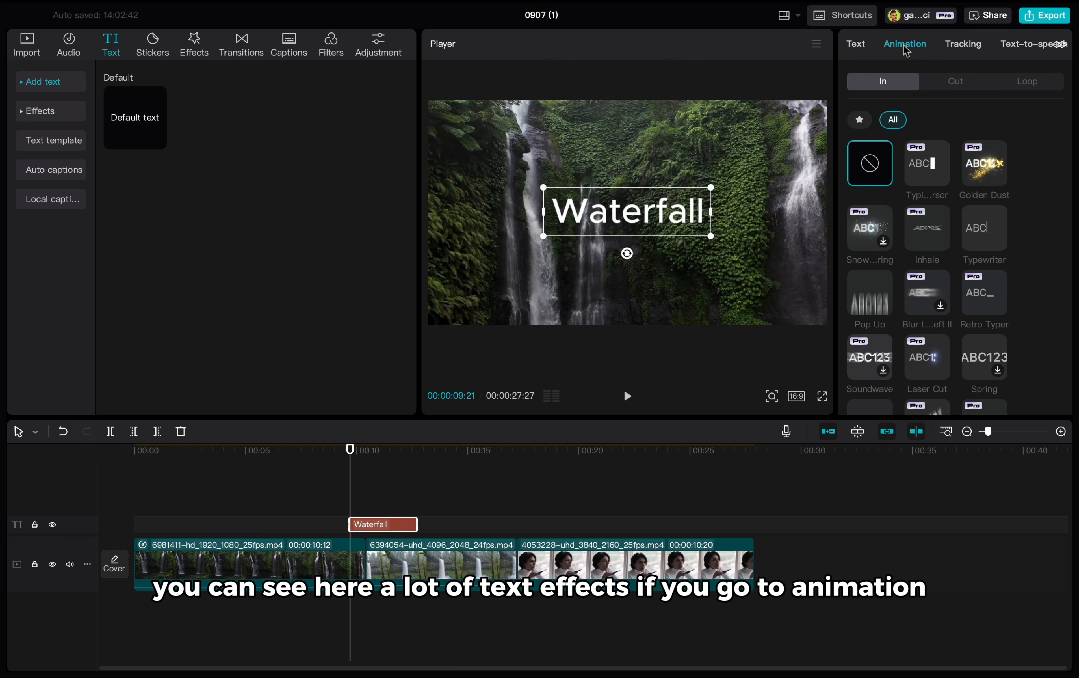
pyautogui.scroll(-3, 902, 231)
pyautogui.scroll(3, 902, 231)
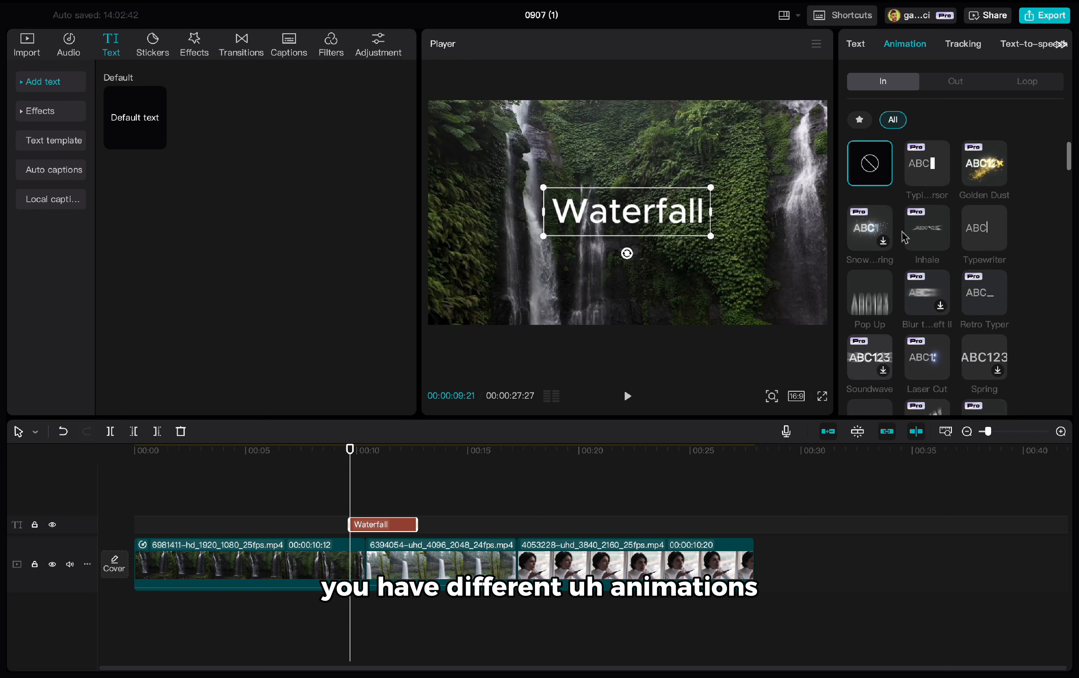
pyautogui.click(957, 85)
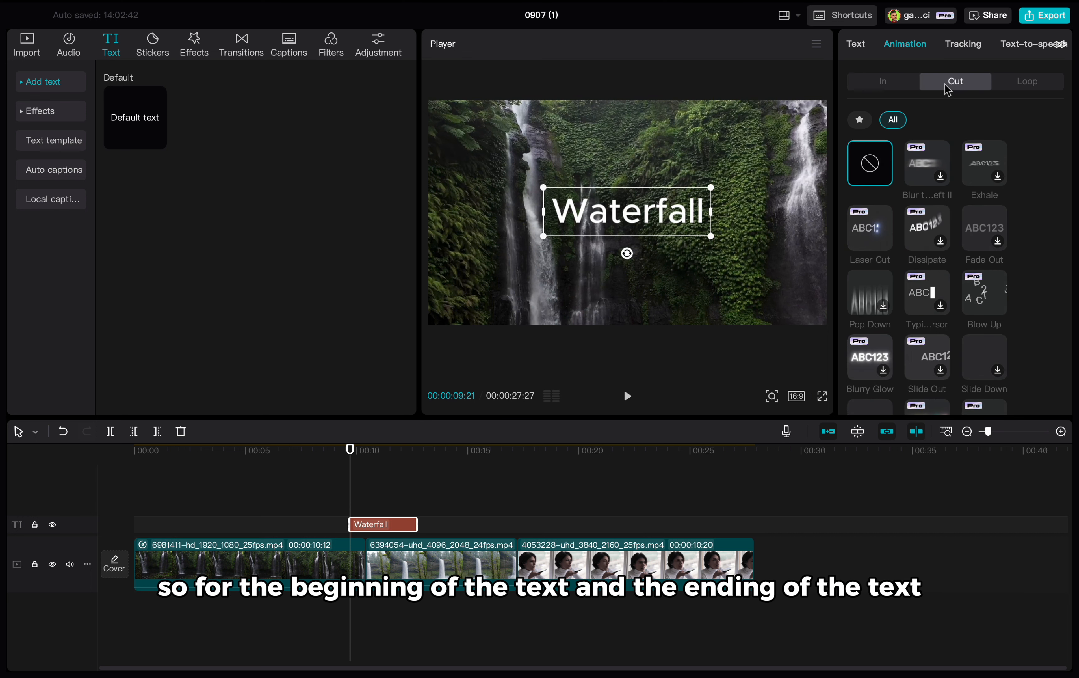
pyautogui.click(1028, 86)
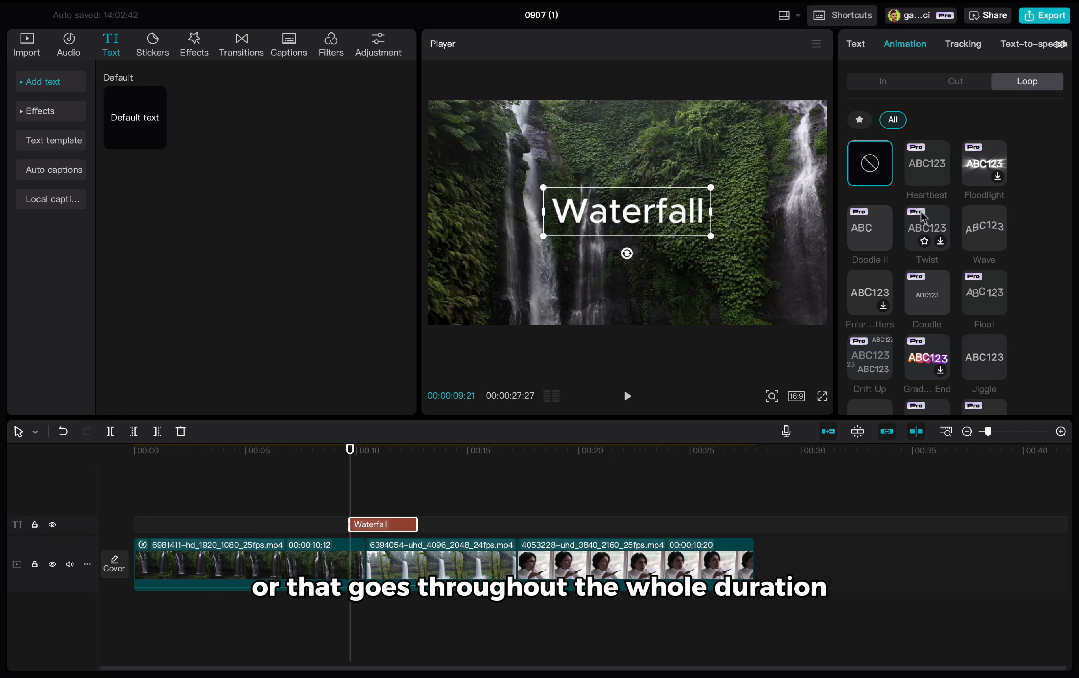
pyautogui.click(883, 82)
# Preview the Thomas and Jessie text-to-speech voices for the Waterfall text.
pyautogui.click(1011, 45)
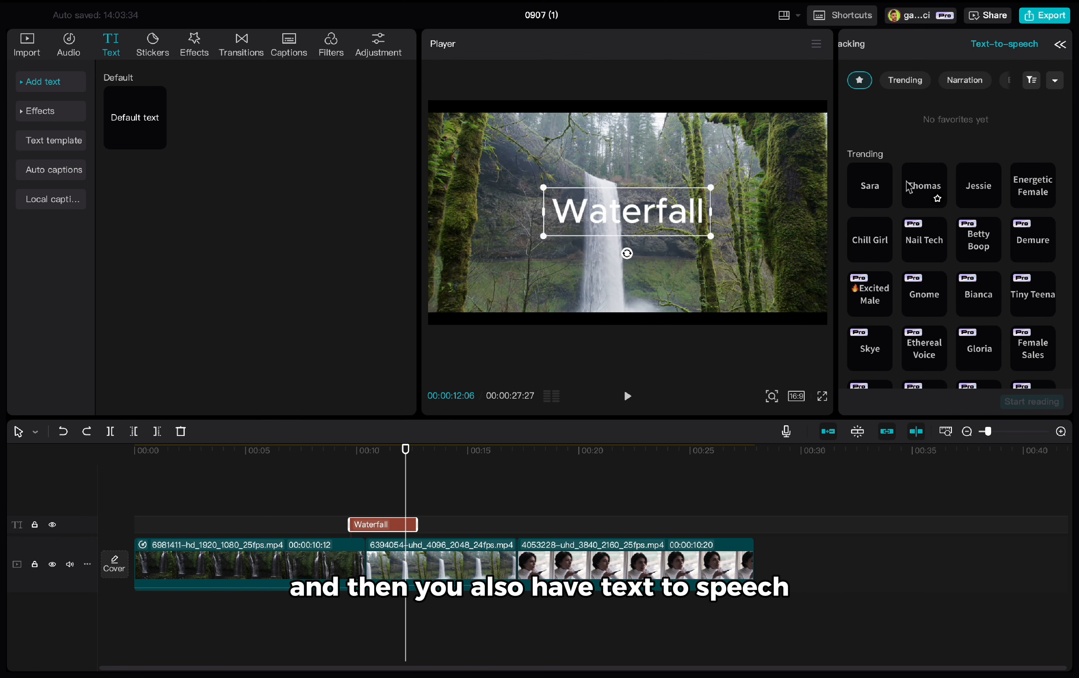
pyautogui.click(908, 186)
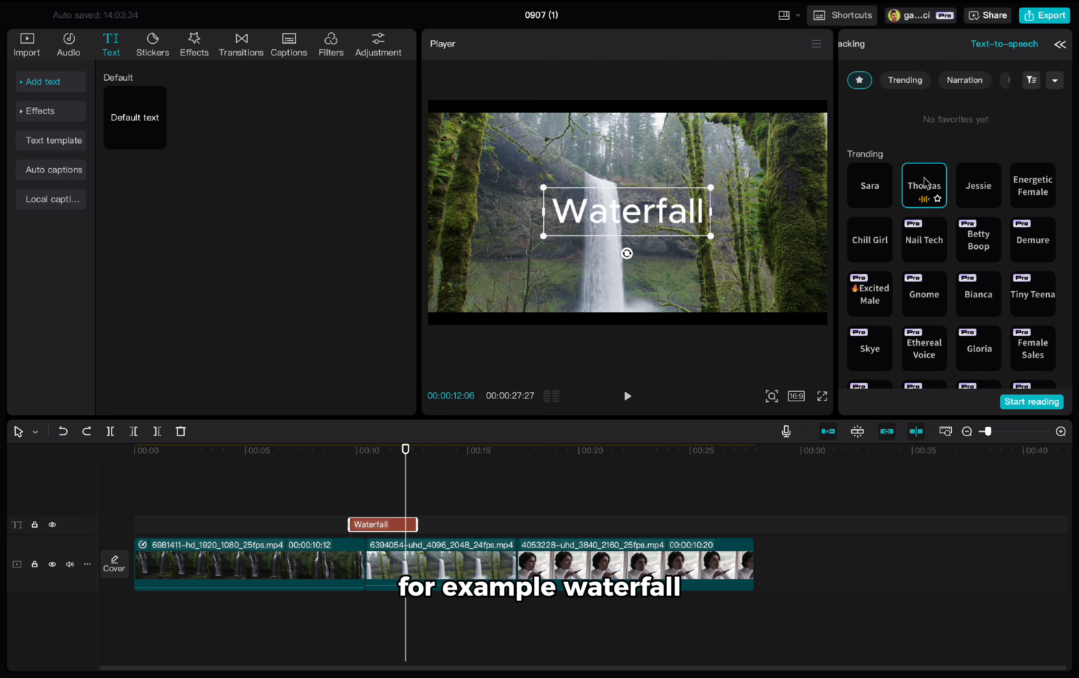
pyautogui.click(976, 188)
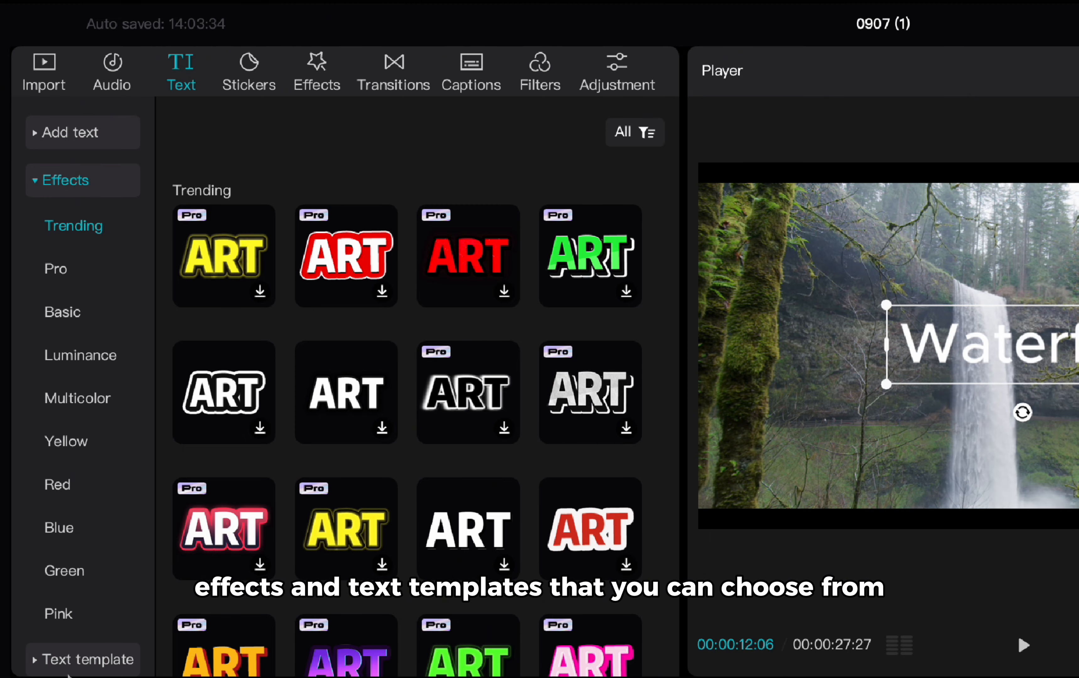
# Browse the categories and trending presets of text effects in the text library.
pyautogui.scroll(-5, 385, 475)
pyautogui.scroll(5, 390, 475)
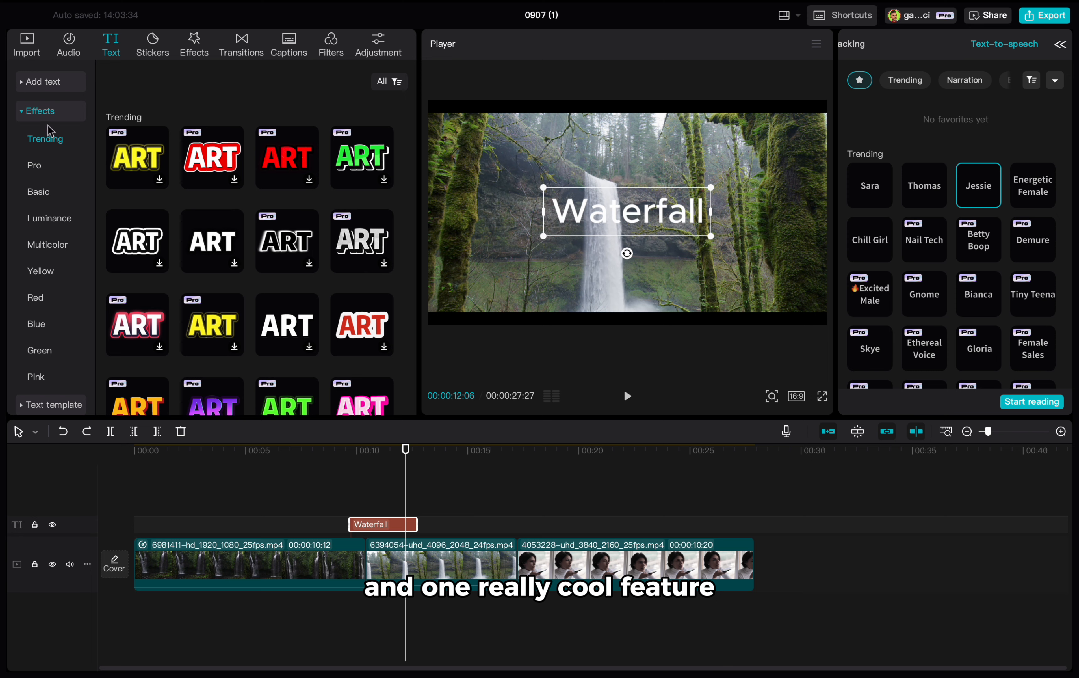
# Collapse the text effects categories and open the auto captions options in the text library.
pyautogui.click(46, 113)
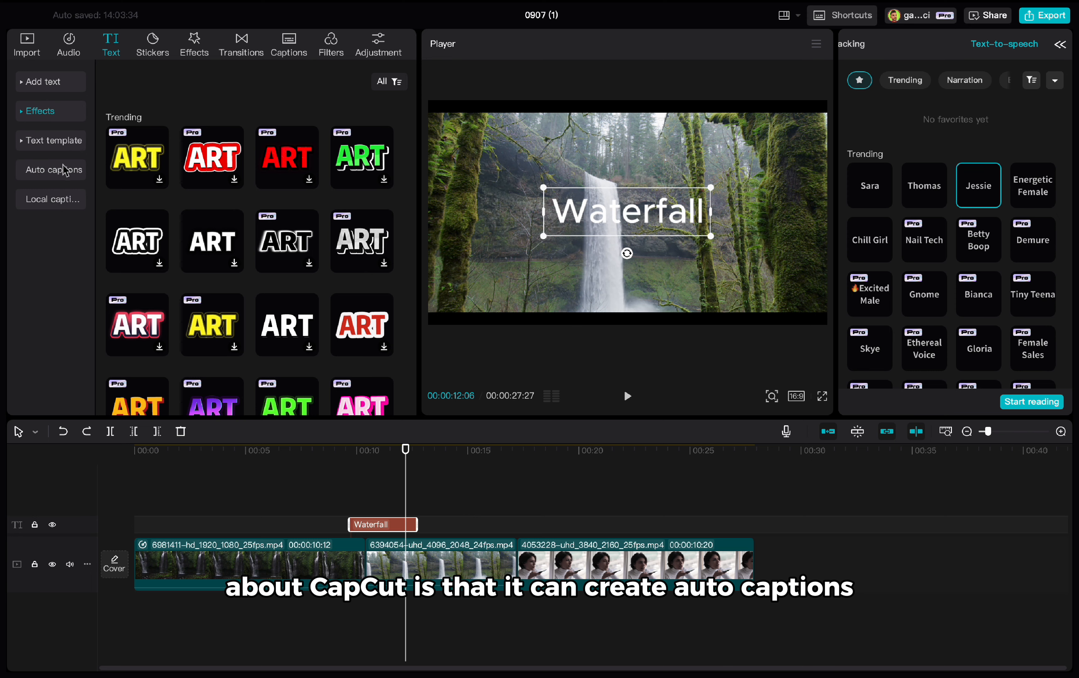
pyautogui.click(53, 173)
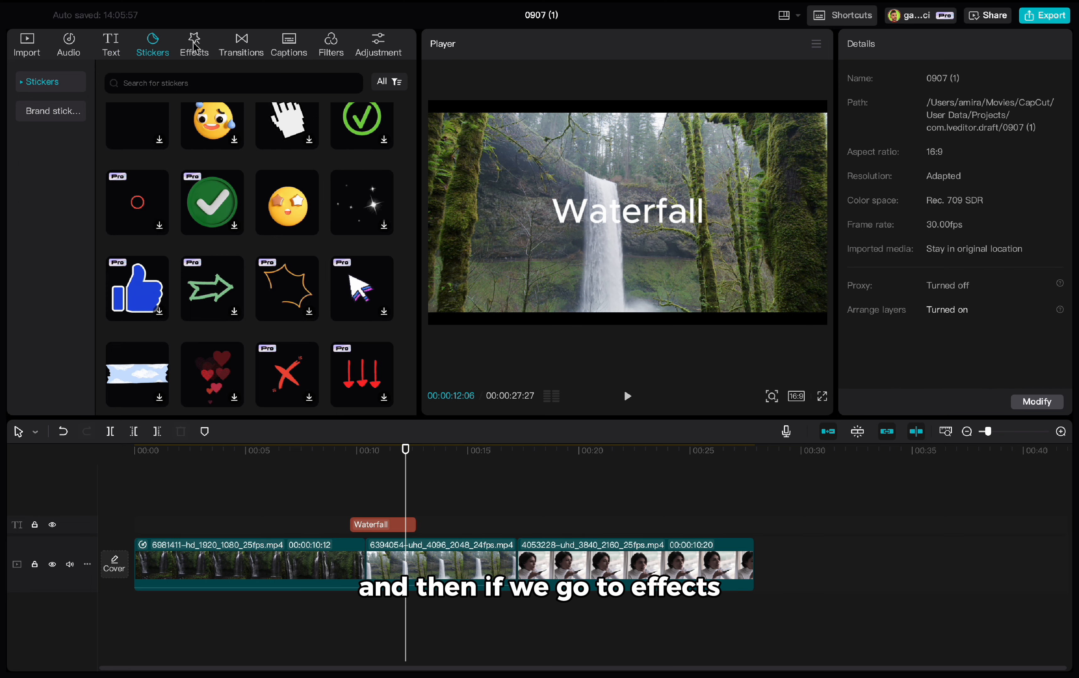
# Browse the trending video effects and the list of effect categories.
pyautogui.click(193, 45)
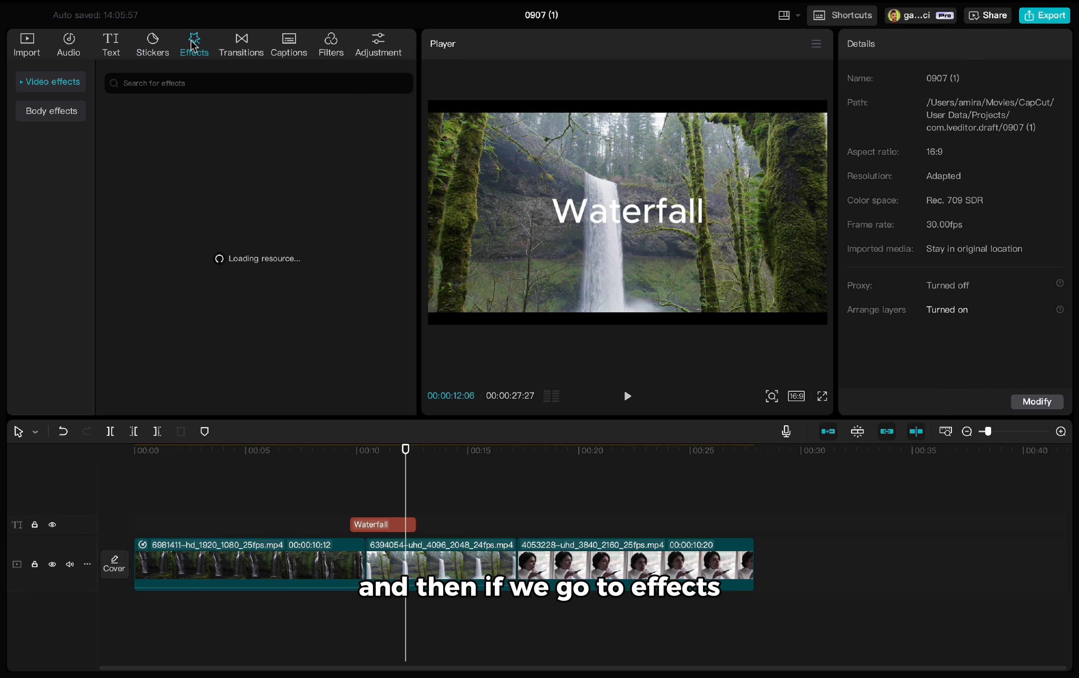
pyautogui.click(38, 81)
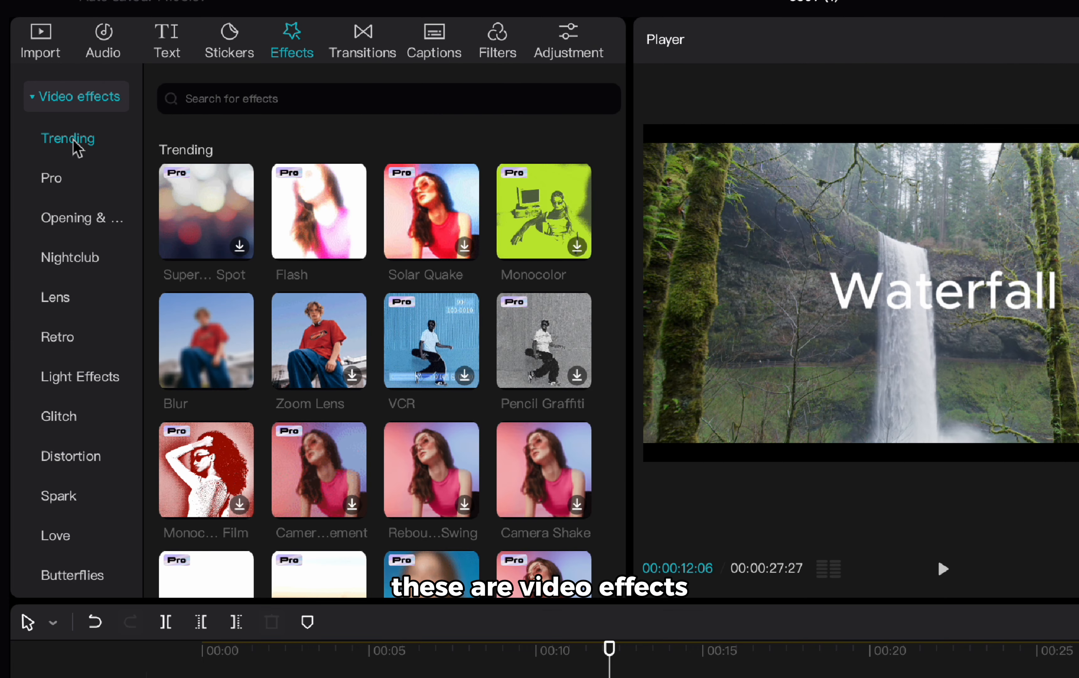
pyautogui.click(47, 110)
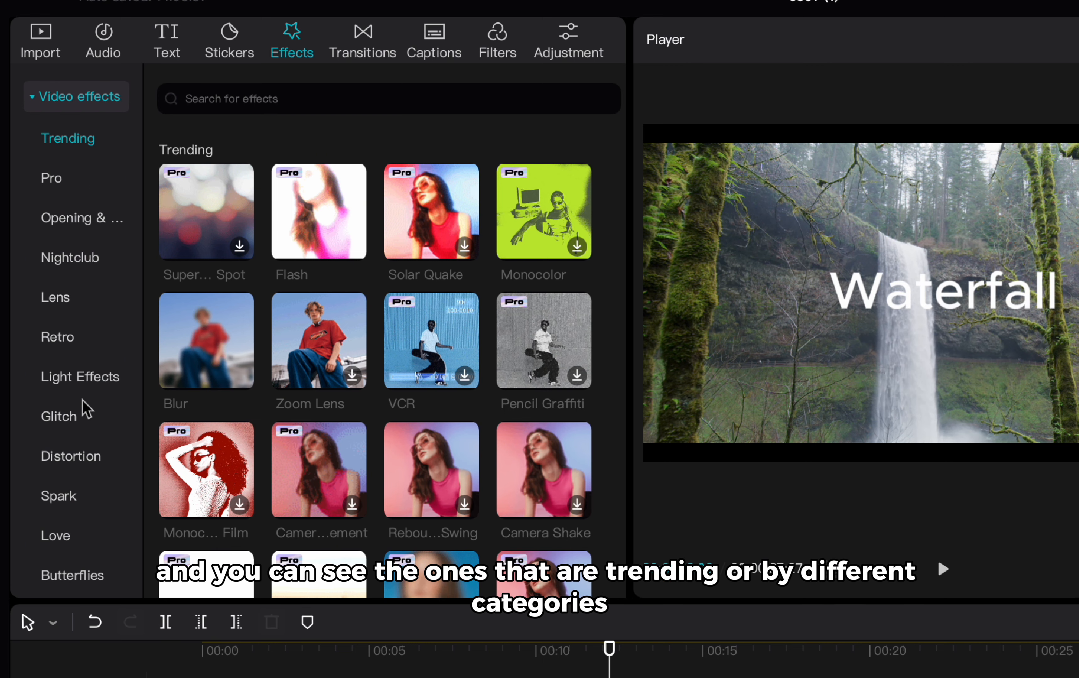
pyautogui.scroll(-2, 85, 407)
pyautogui.scroll(2, 70, 349)
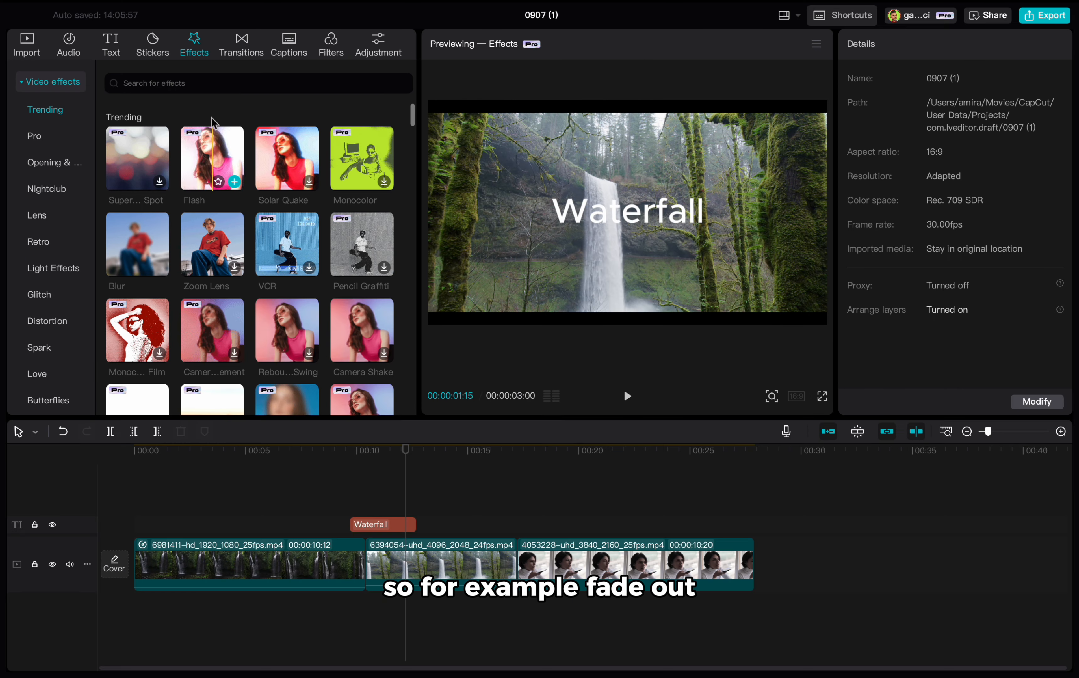
# Search the effects library for "fade out".
pyautogui.click(210, 84)
pyautogui.write('fad')
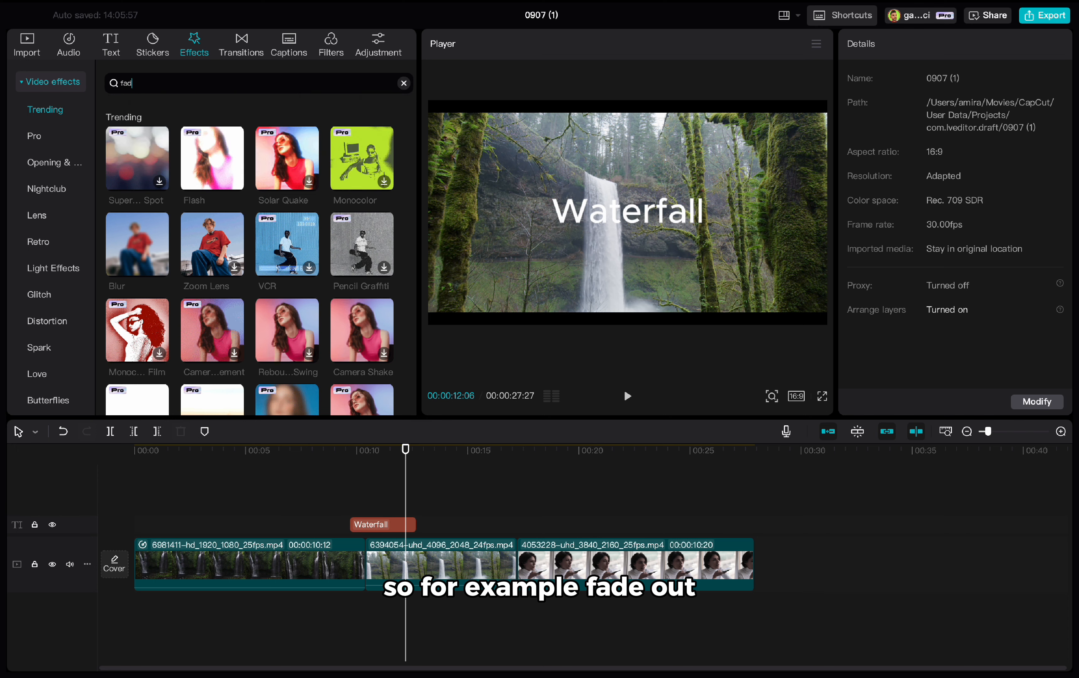
pyautogui.write('e out')
pyautogui.press('Return')
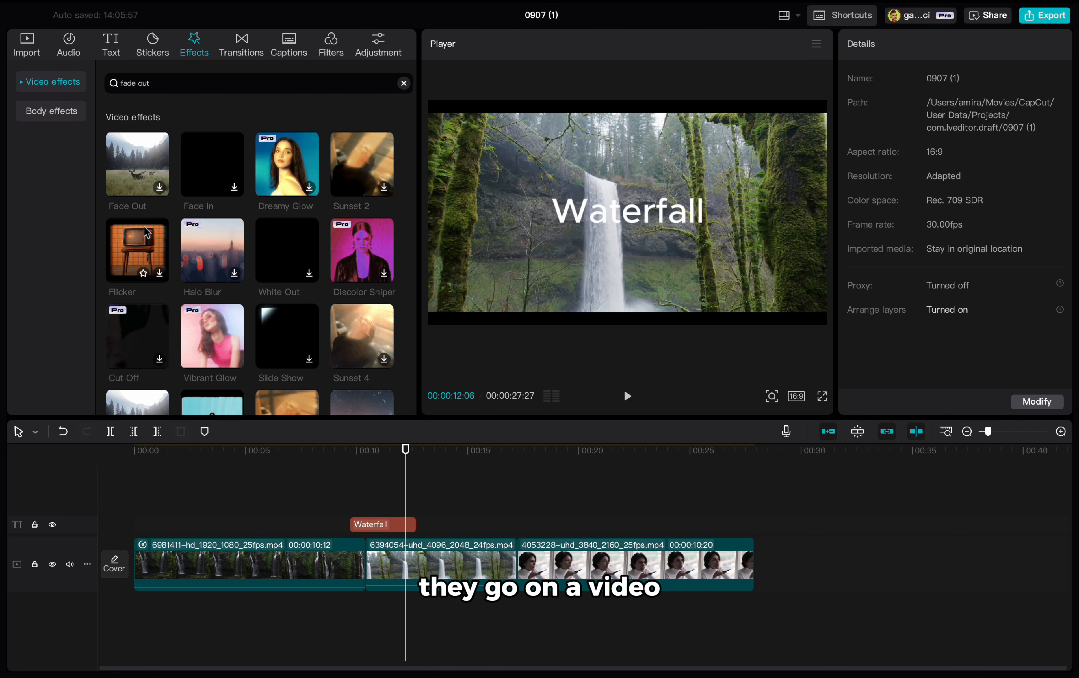
# Add the Fade Out effect above the start of the first clip and extend it across into the third clip.
pyautogui.moveTo(136, 166); pyautogui.dragTo(143, 534)
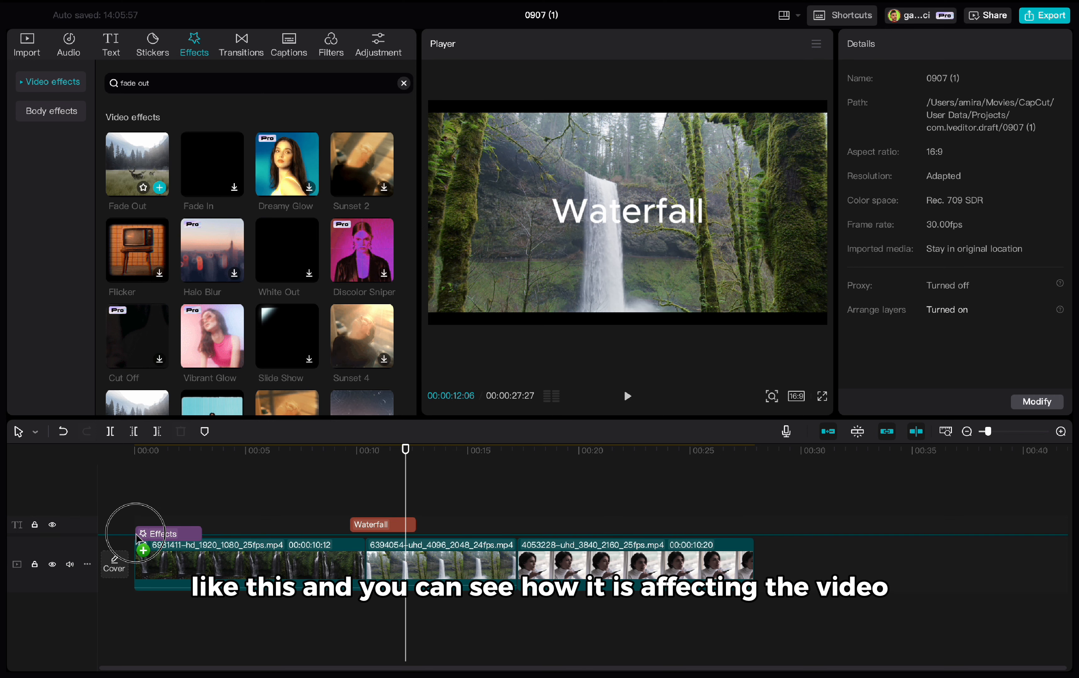
pyautogui.click(137, 536)
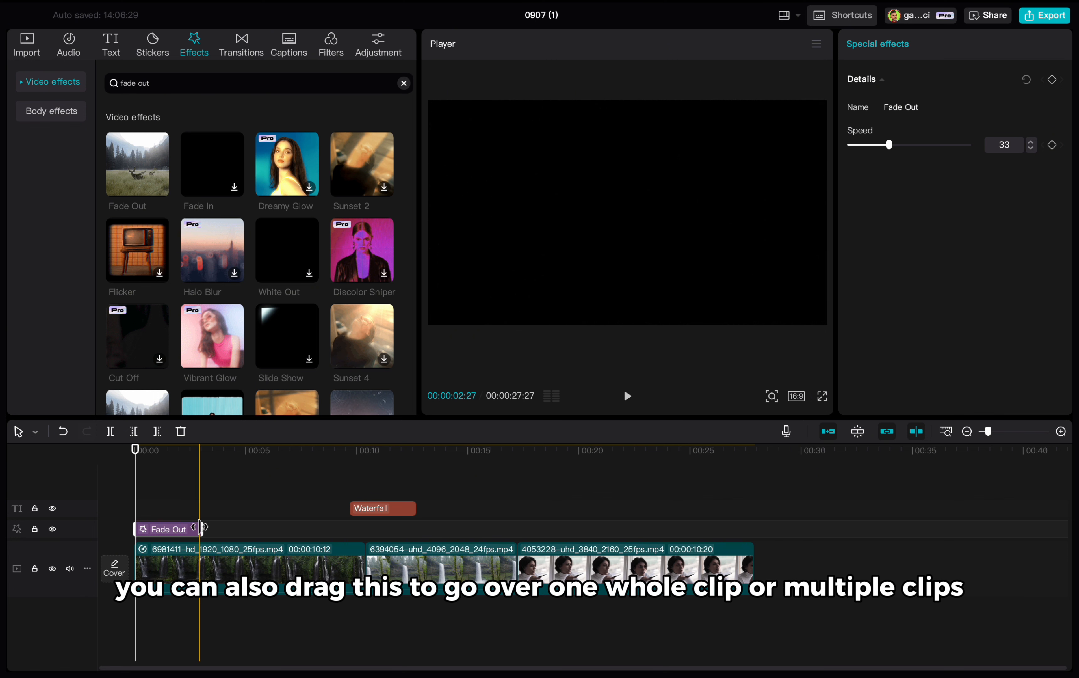
pyautogui.moveTo(202, 529); pyautogui.dragTo(608, 534)
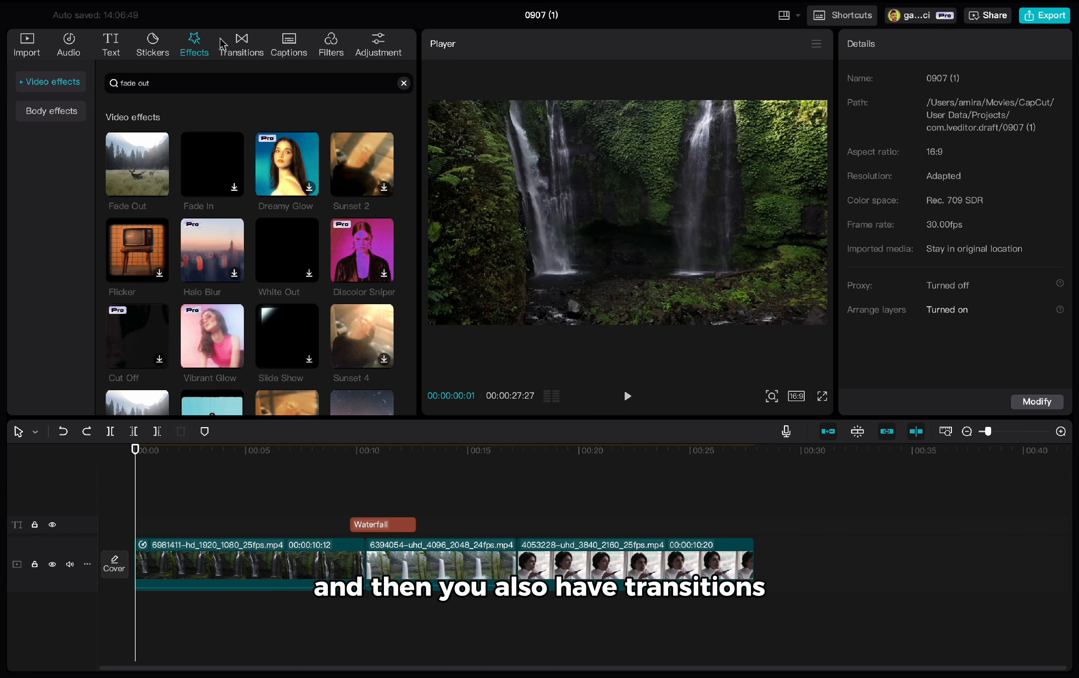
# Browse the trending transitions and preview the Swipe Left transition.
pyautogui.click(241, 53)
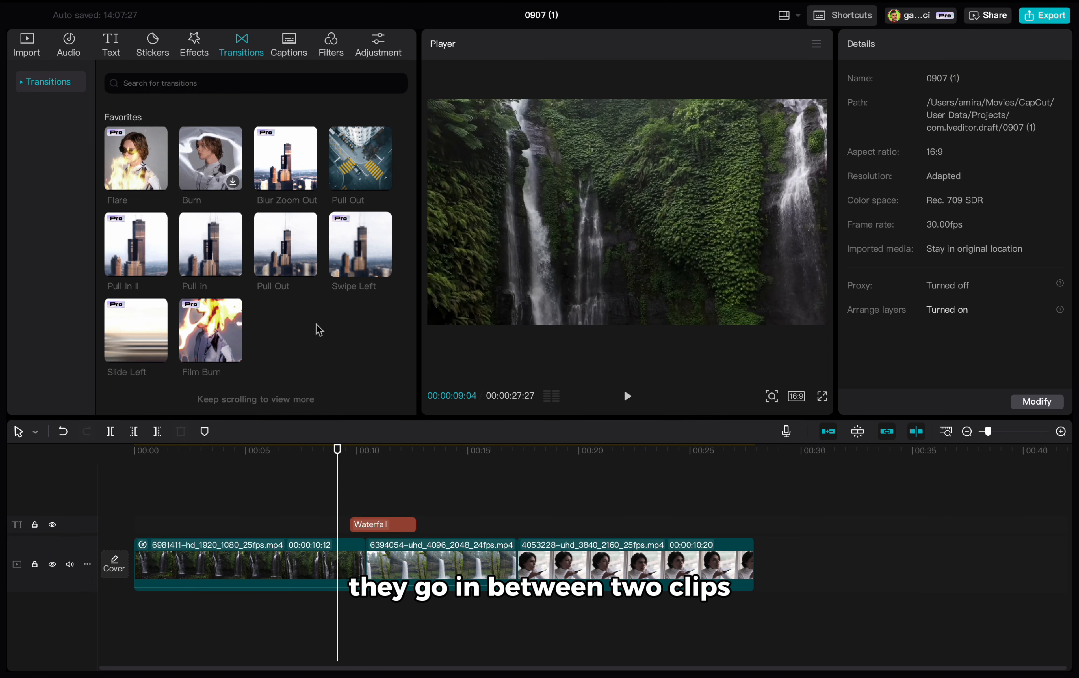
pyautogui.click(51, 88)
pyautogui.click(53, 135)
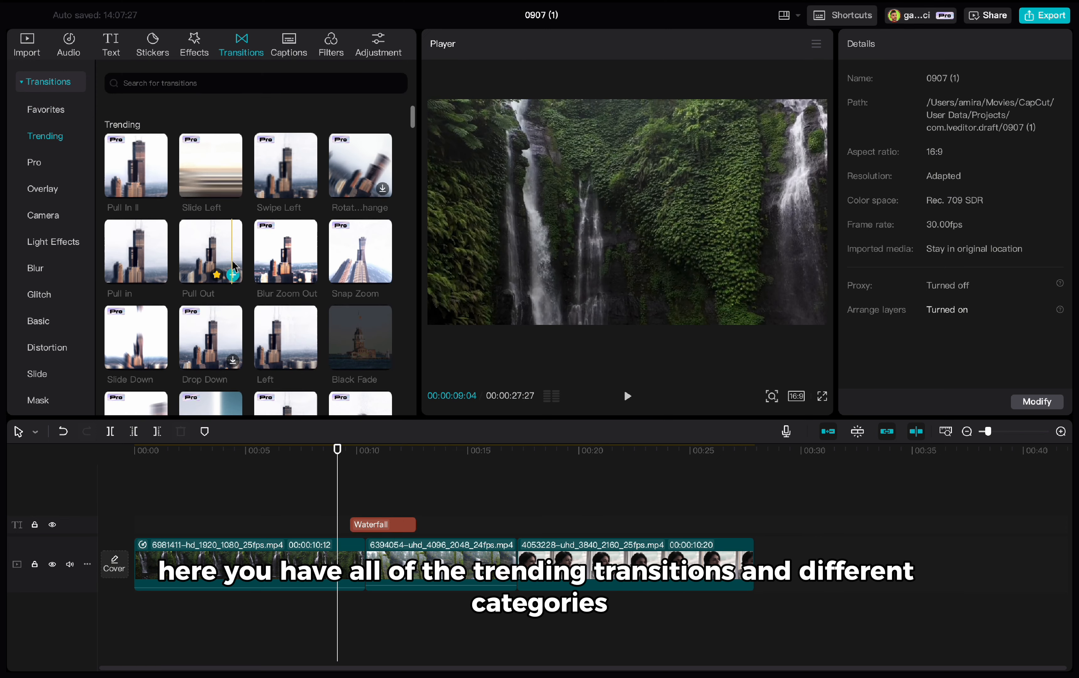
pyautogui.scroll(-3, 45, 345)
pyautogui.scroll(3, 45, 345)
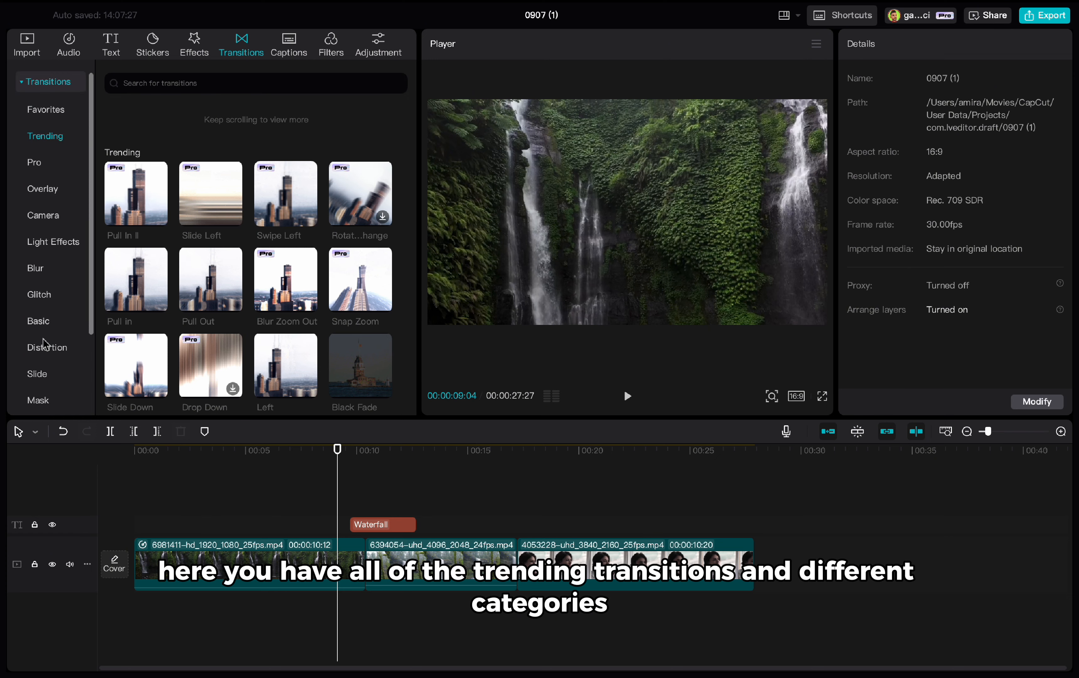
pyautogui.moveTo(293, 284)
pyautogui.moveTo(282, 176)
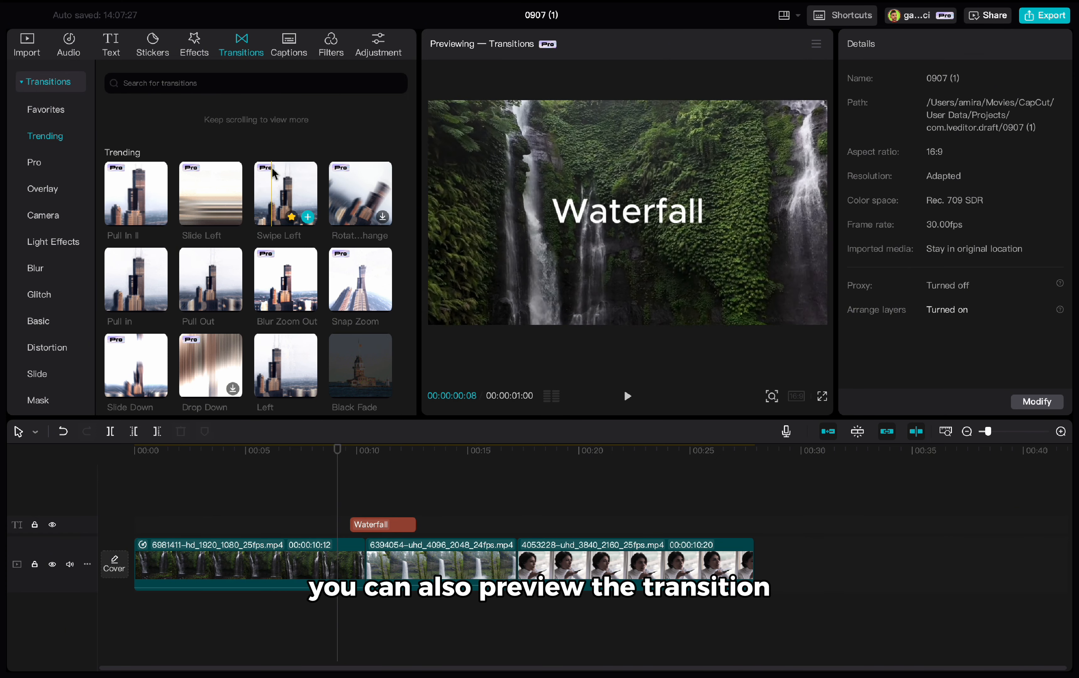
# Apply the Swipe Left transition between the first and second clips and play it back.
pyautogui.moveTo(267, 216); pyautogui.dragTo(352, 565)
pyautogui.press('space')
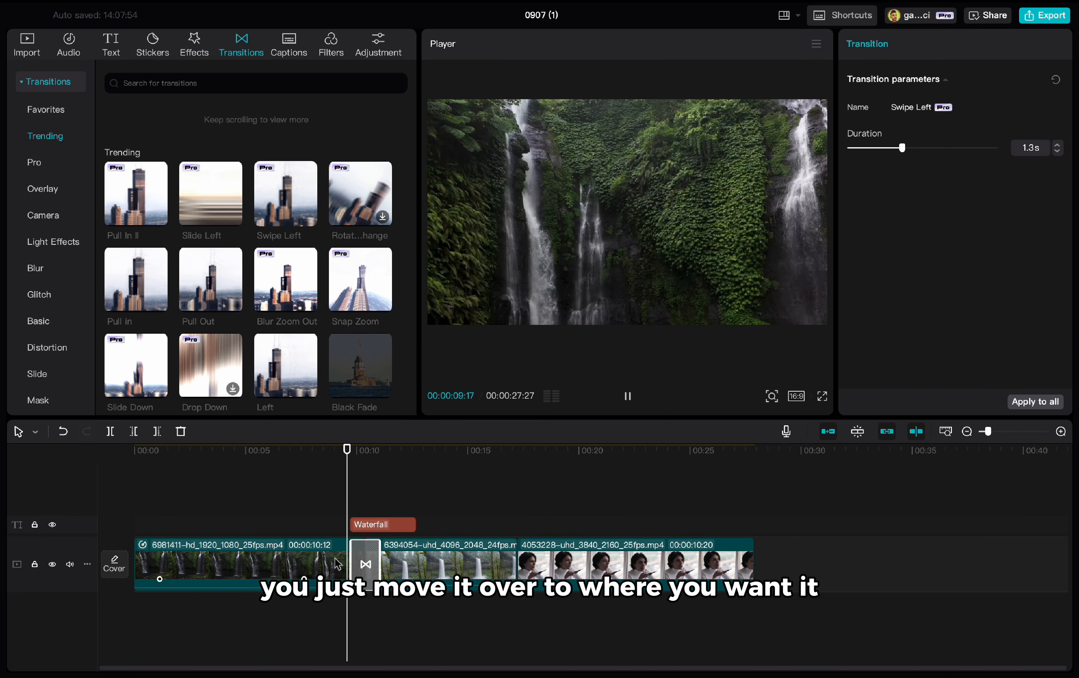
pyautogui.press('space')
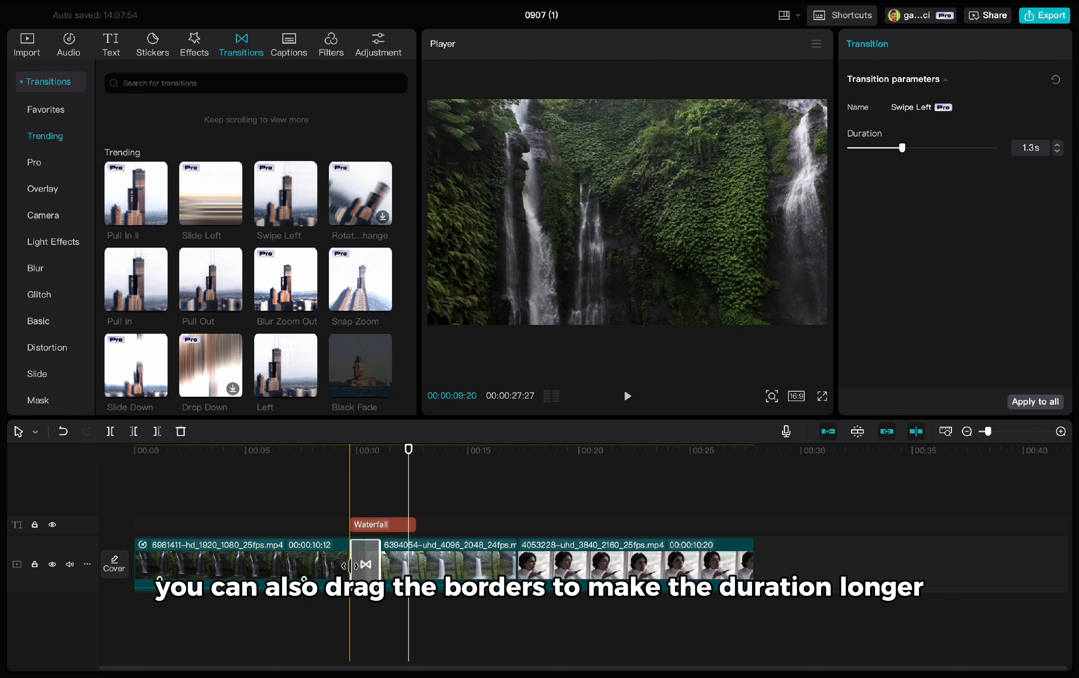
# Lengthen the Swipe Left transition to a duration of 3.0 s.
pyautogui.moveTo(350, 565); pyautogui.dragTo(338, 565)
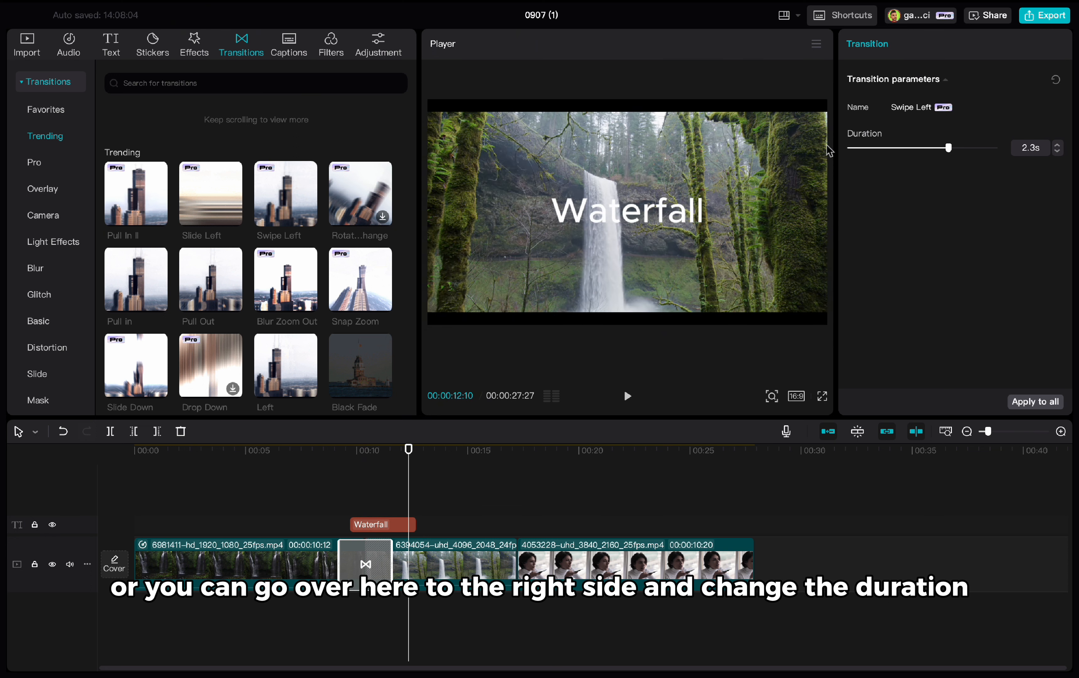
pyautogui.moveTo(949, 149); pyautogui.dragTo(978, 151)
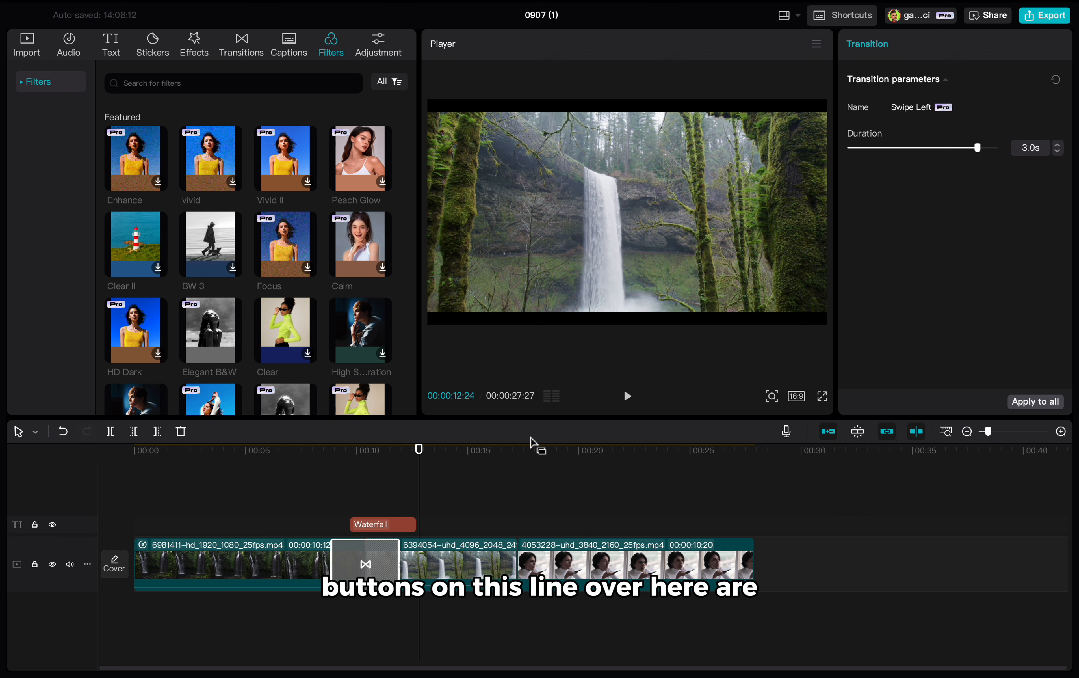
# Choose the Select tool and try selecting clips in the timeline.
pyautogui.click(26, 434)
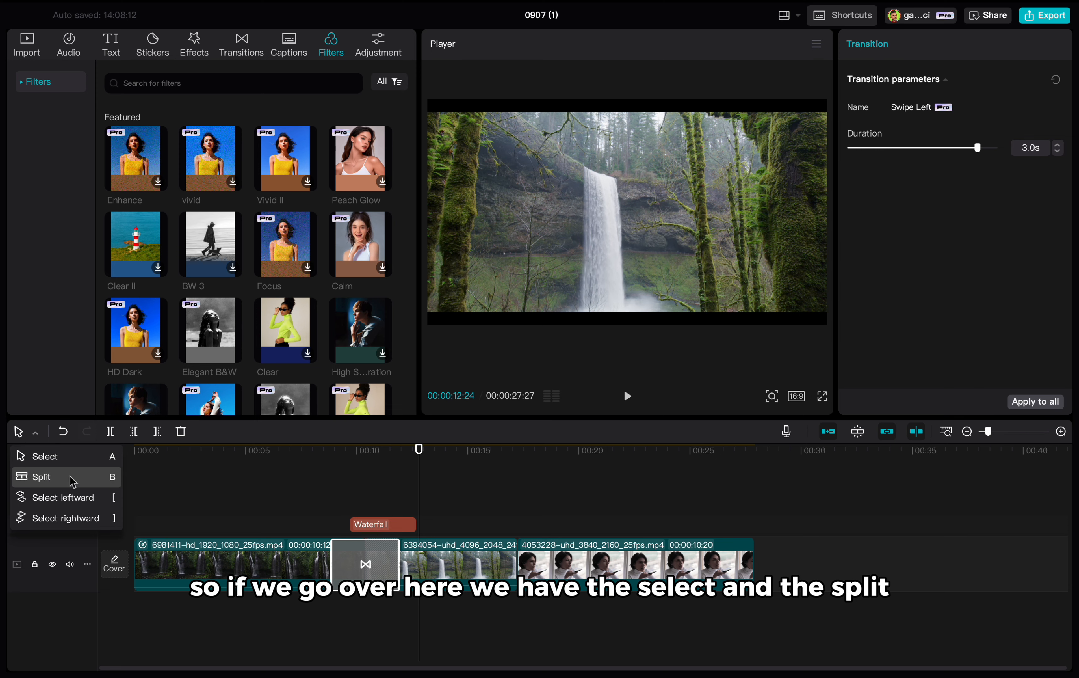
pyautogui.click(79, 461)
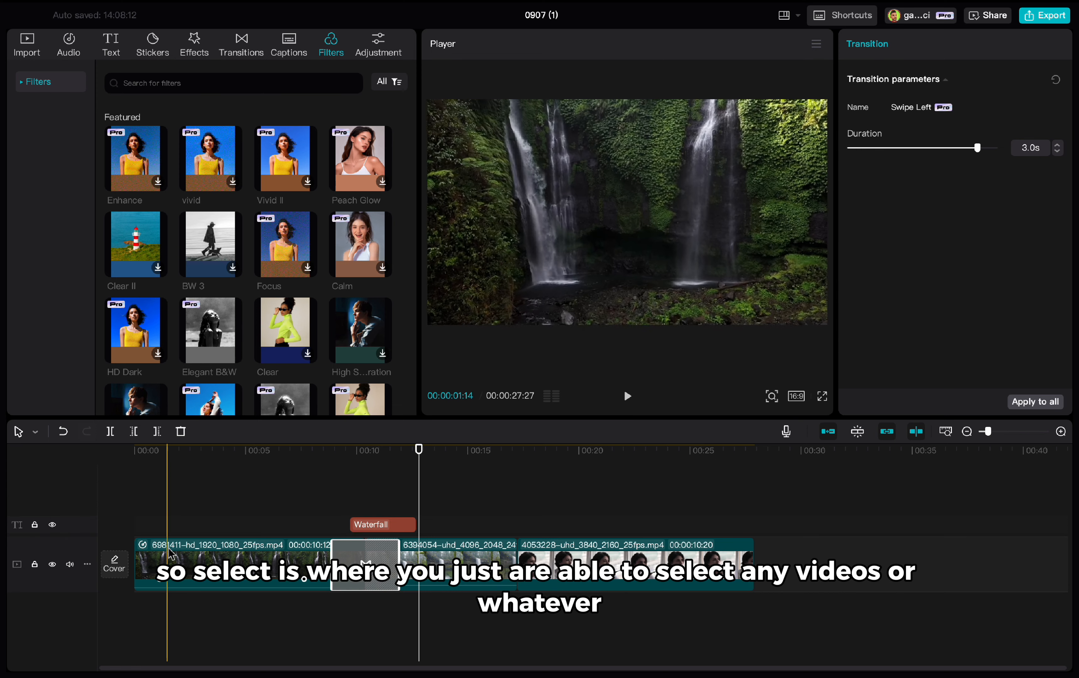
pyautogui.click(316, 565)
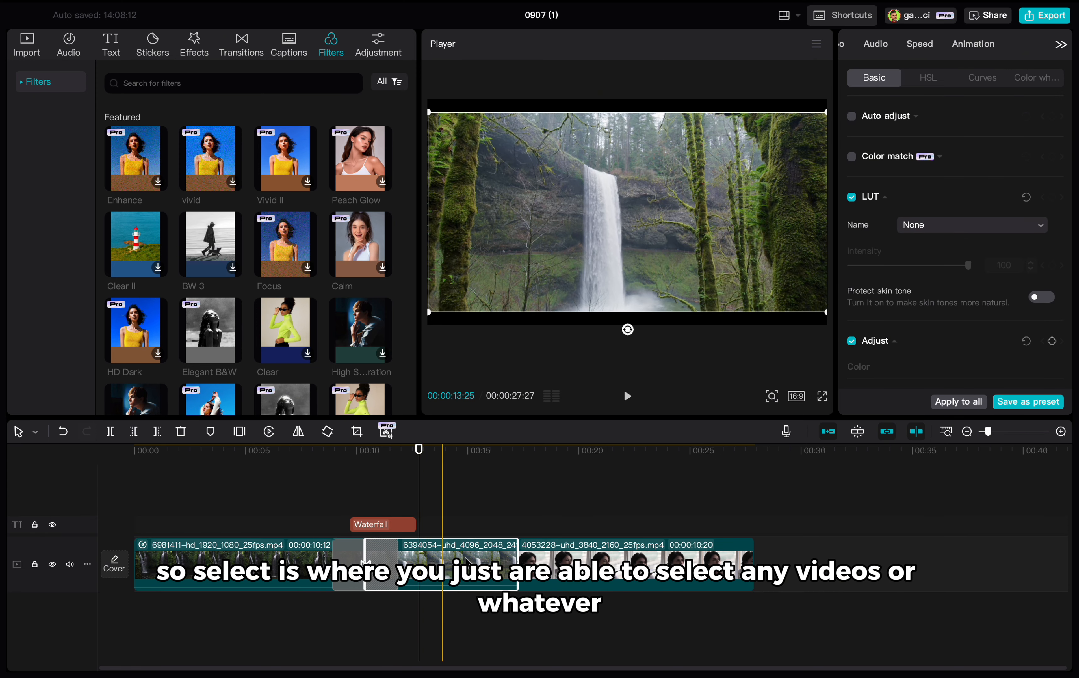
# Switch to the Split tool and cut the first waterfall clip at about 5.5 s and 7 s.
pyautogui.click(35, 431)
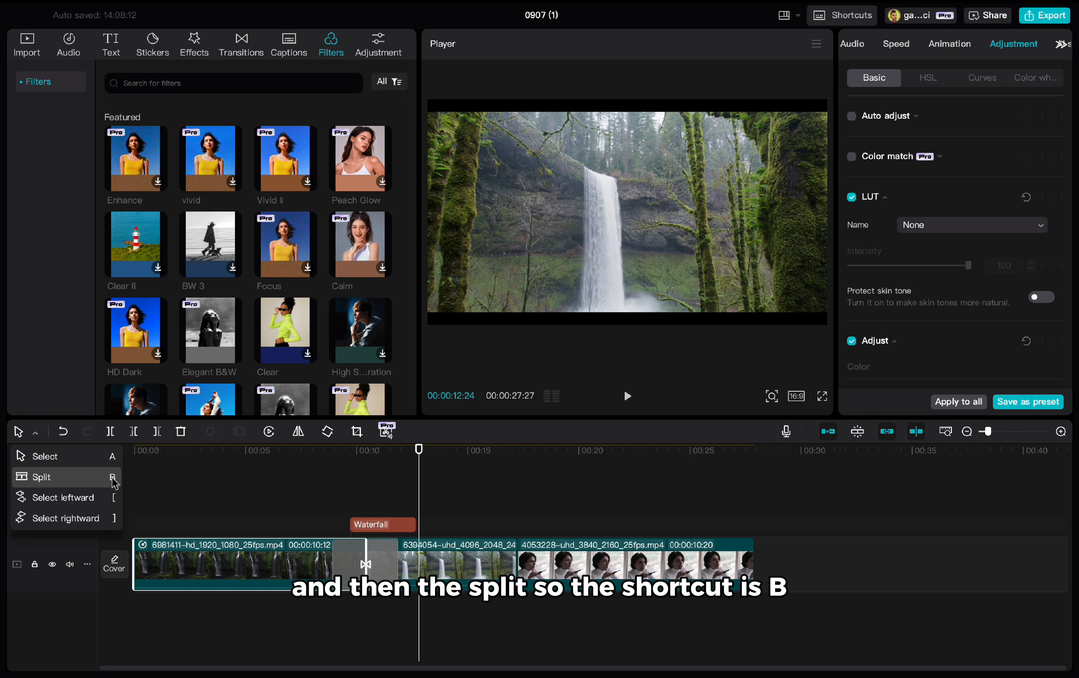
pyautogui.click(179, 495)
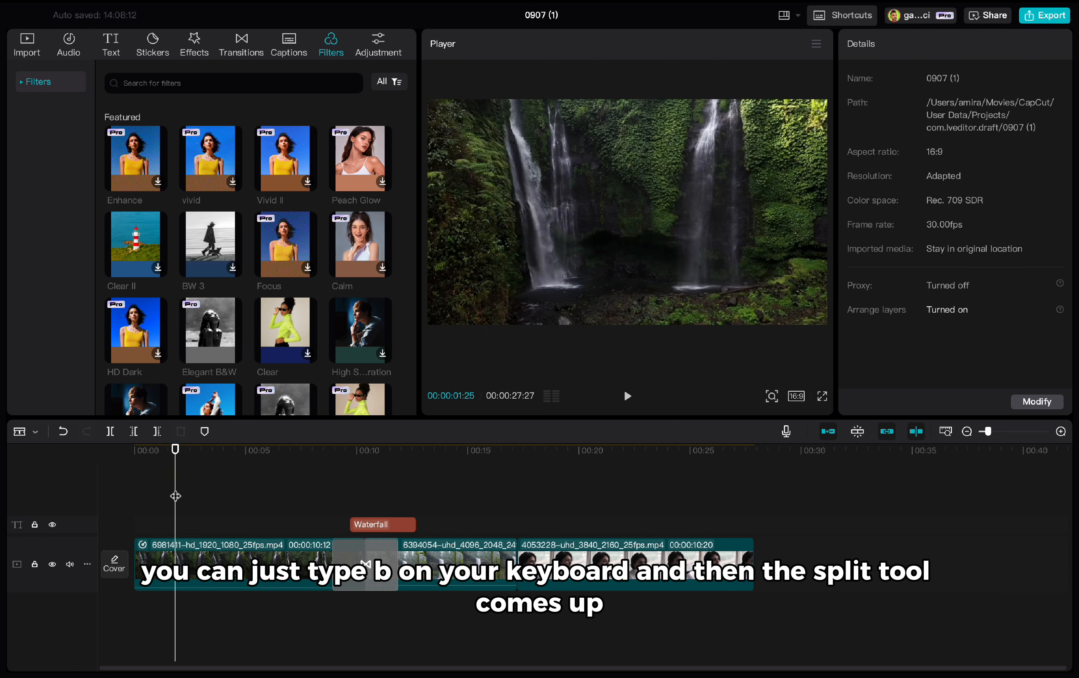
pyautogui.press('b')
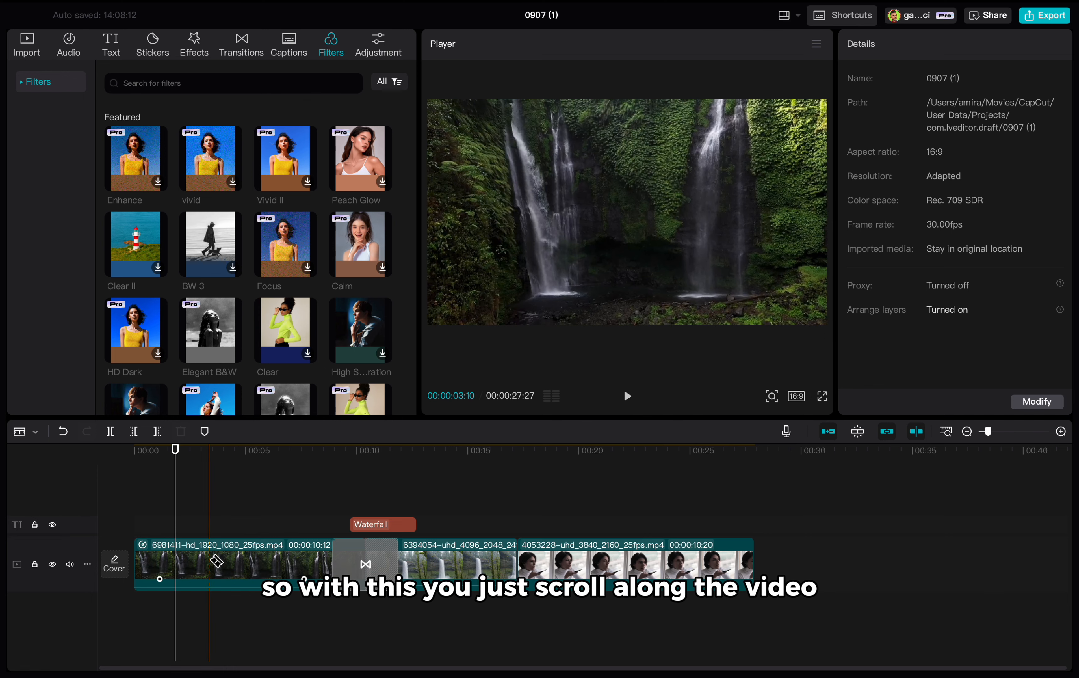
pyautogui.click(259, 564)
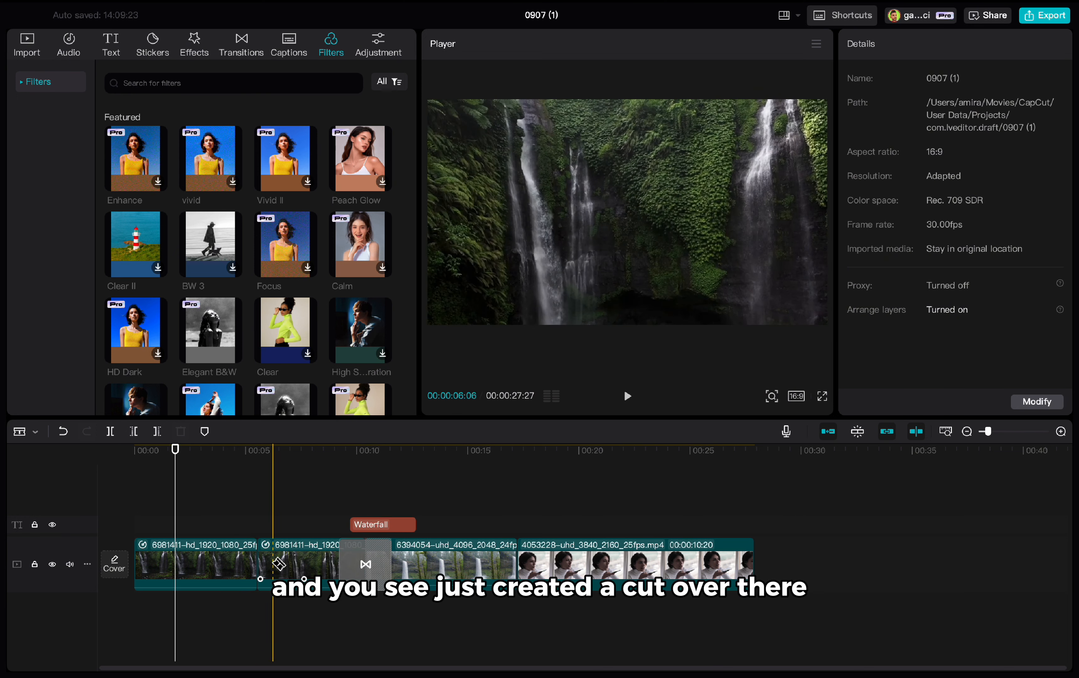
pyautogui.click(296, 567)
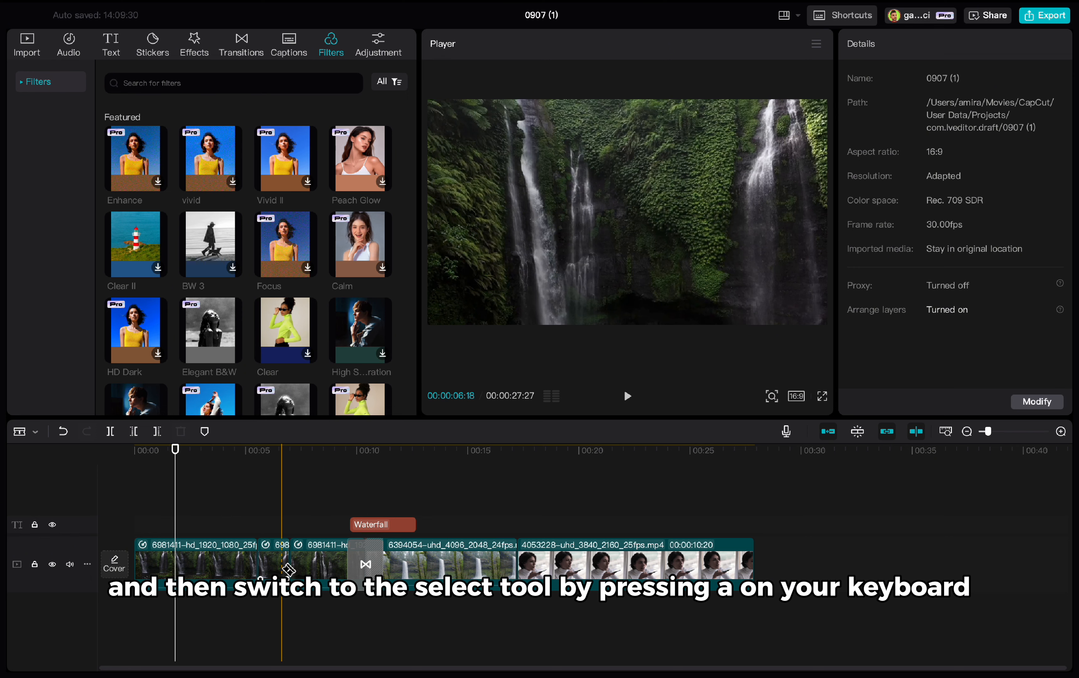
# Try deleting the short middle segment of the first clip twice with the Select tool, undoing each deletion.
pyautogui.press('a')
pyautogui.click(278, 567)
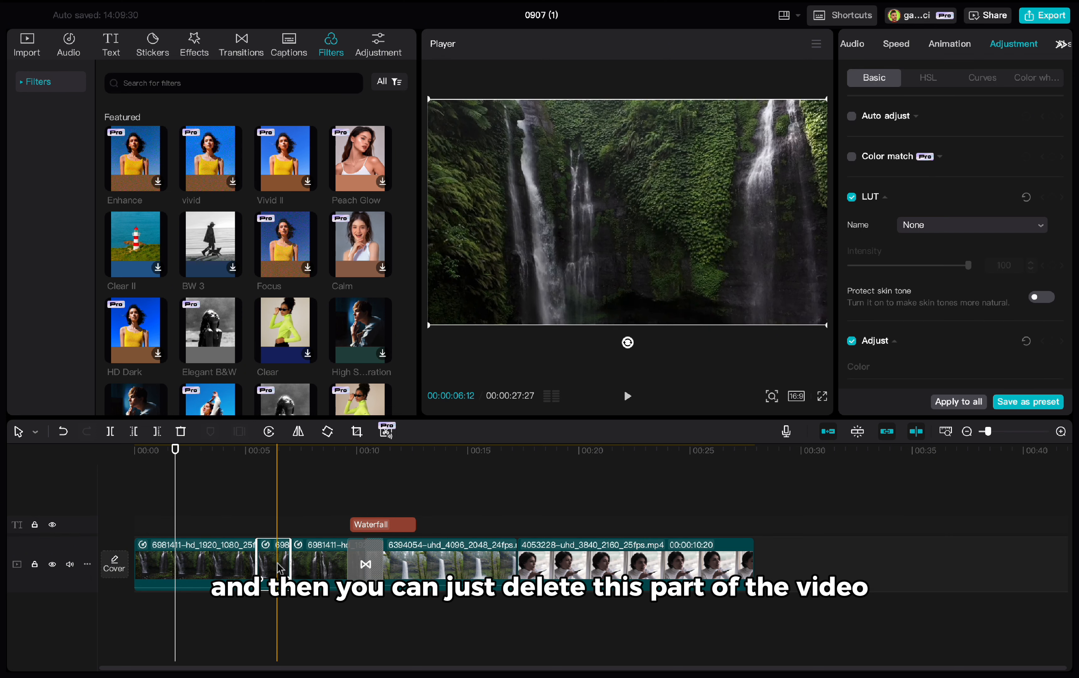
pyautogui.press('Delete')
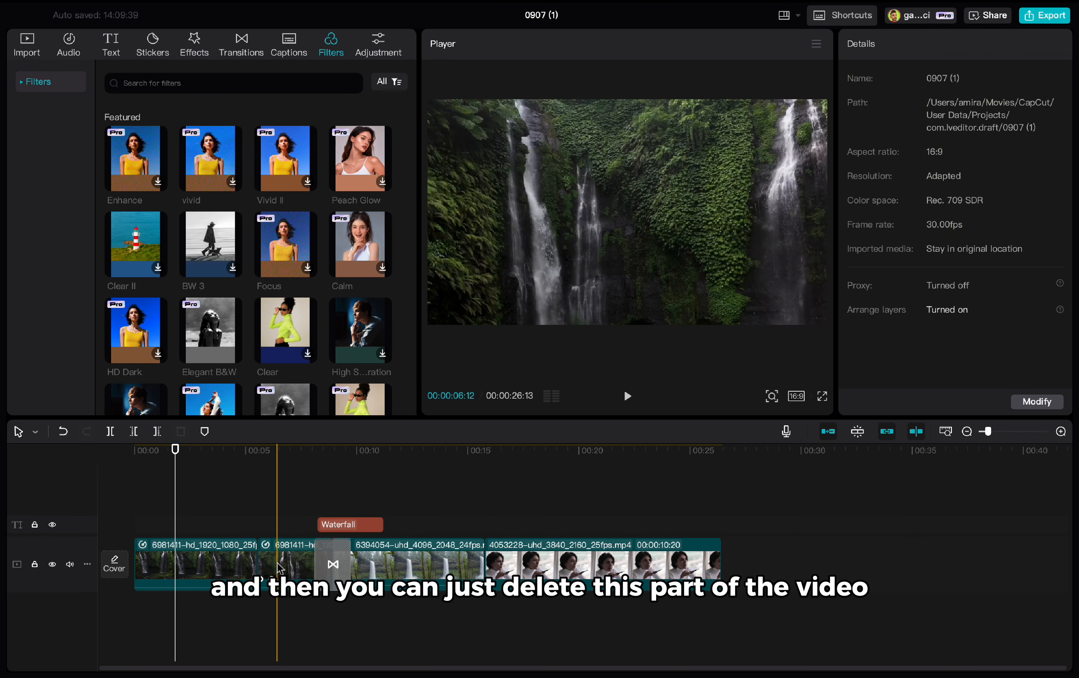
pyautogui.hotkey('ctrl', 'z')
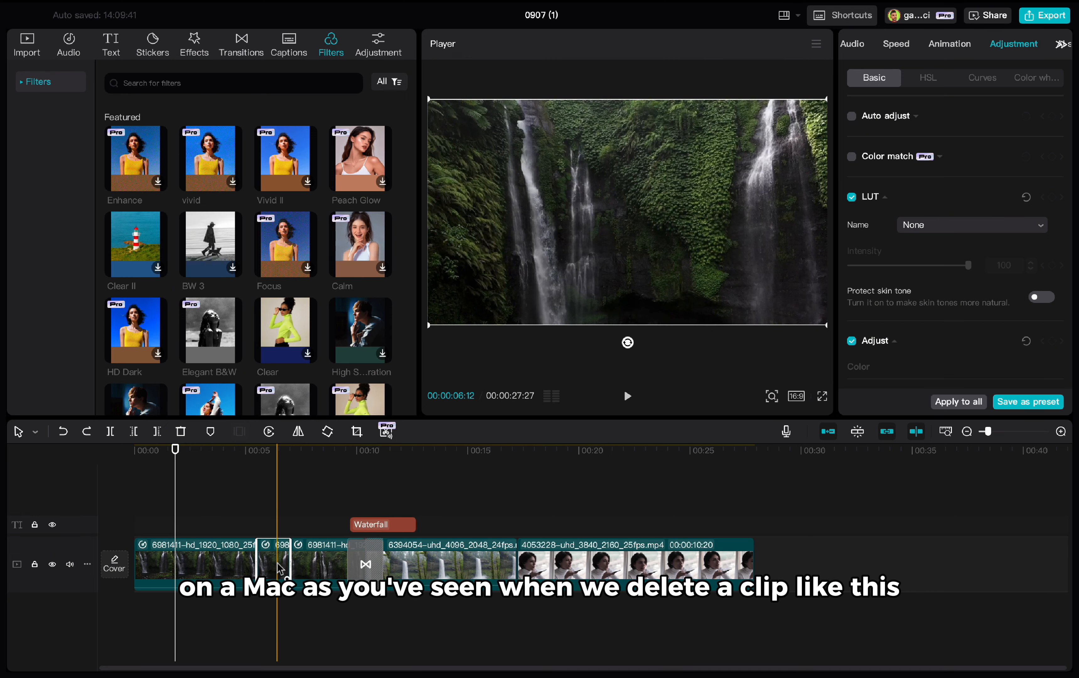
pyautogui.press('BackSpace')
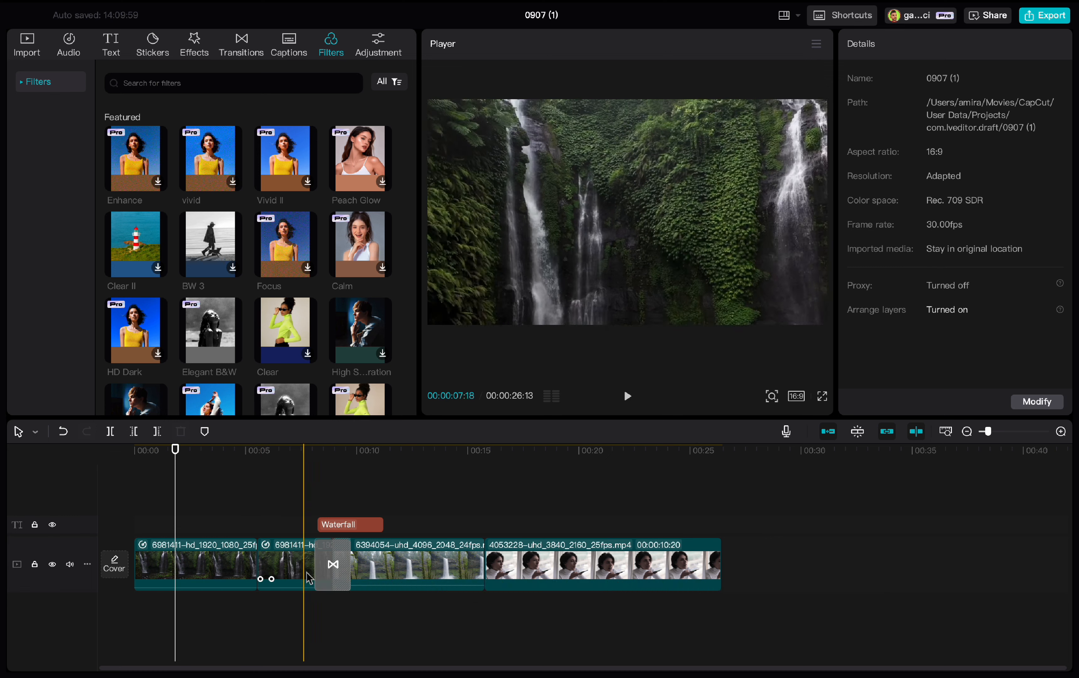
pyautogui.press('super+z')
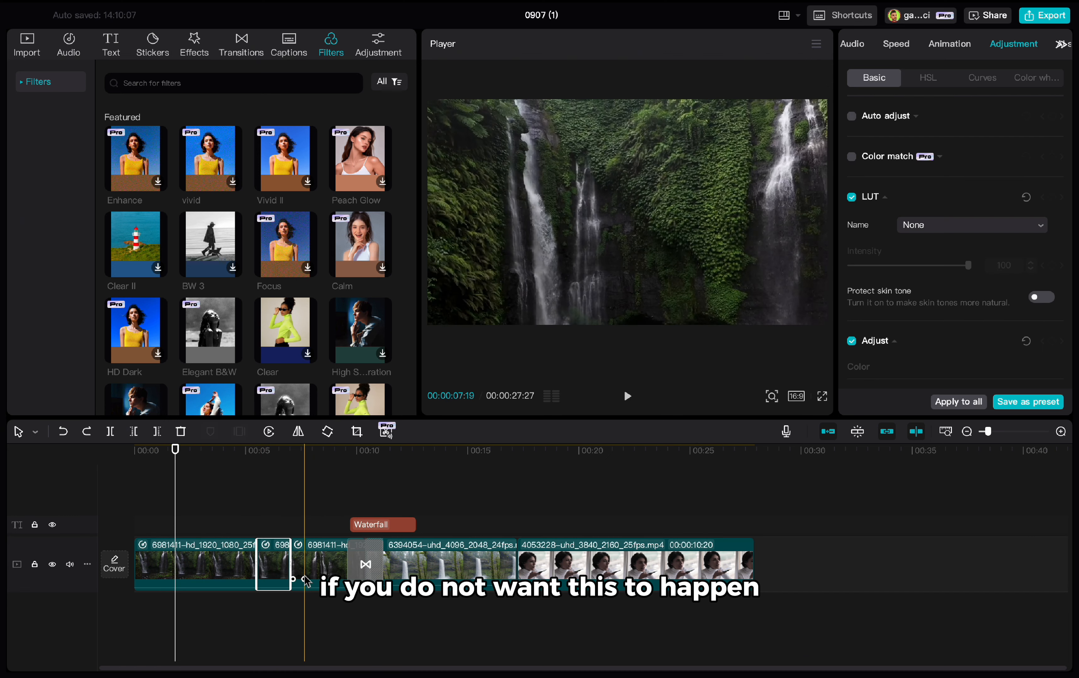
# Turn off the main track magnet, try deleting the short middle segment, and undo the deletion.
pyautogui.click(828, 432)
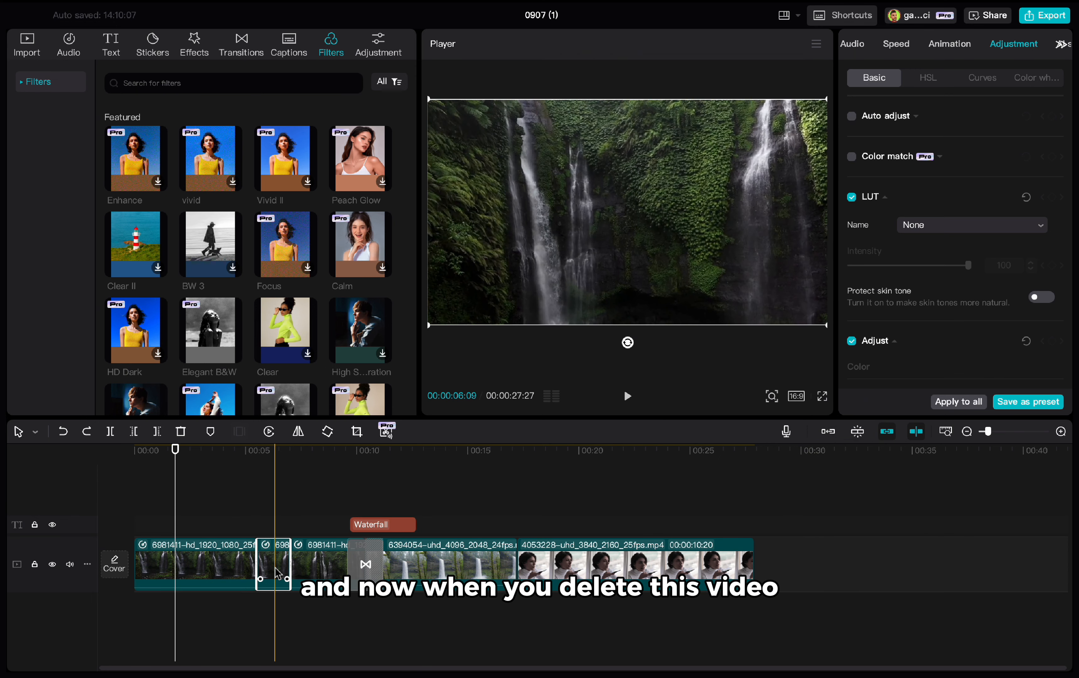
pyautogui.press('Delete')
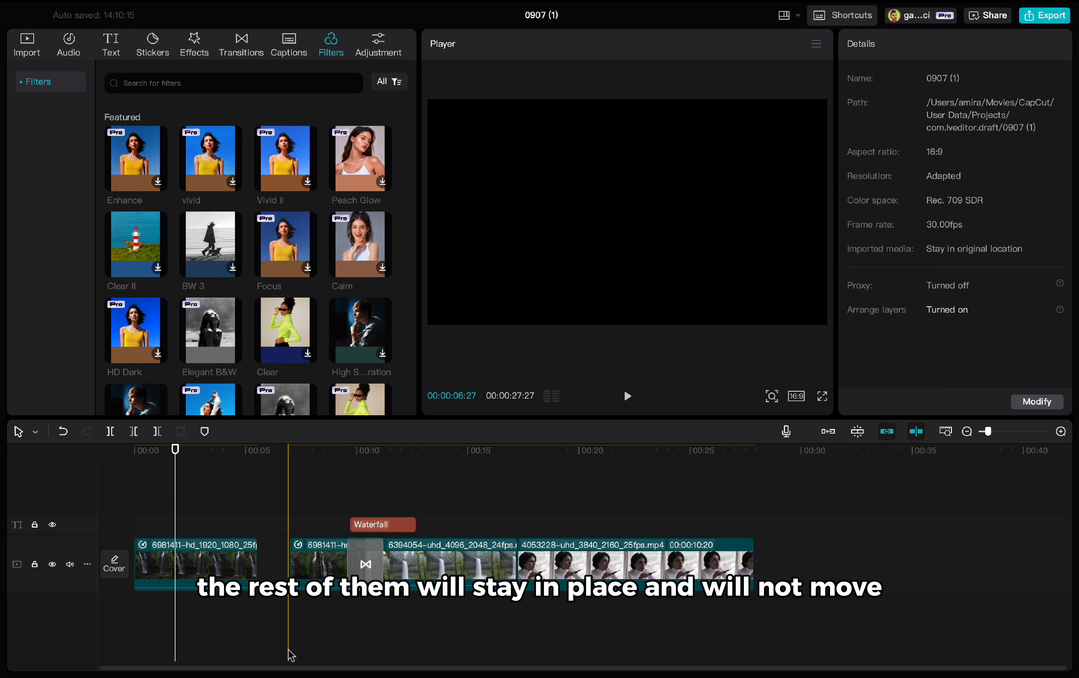
pyautogui.hotkey('ctrl', 'z')
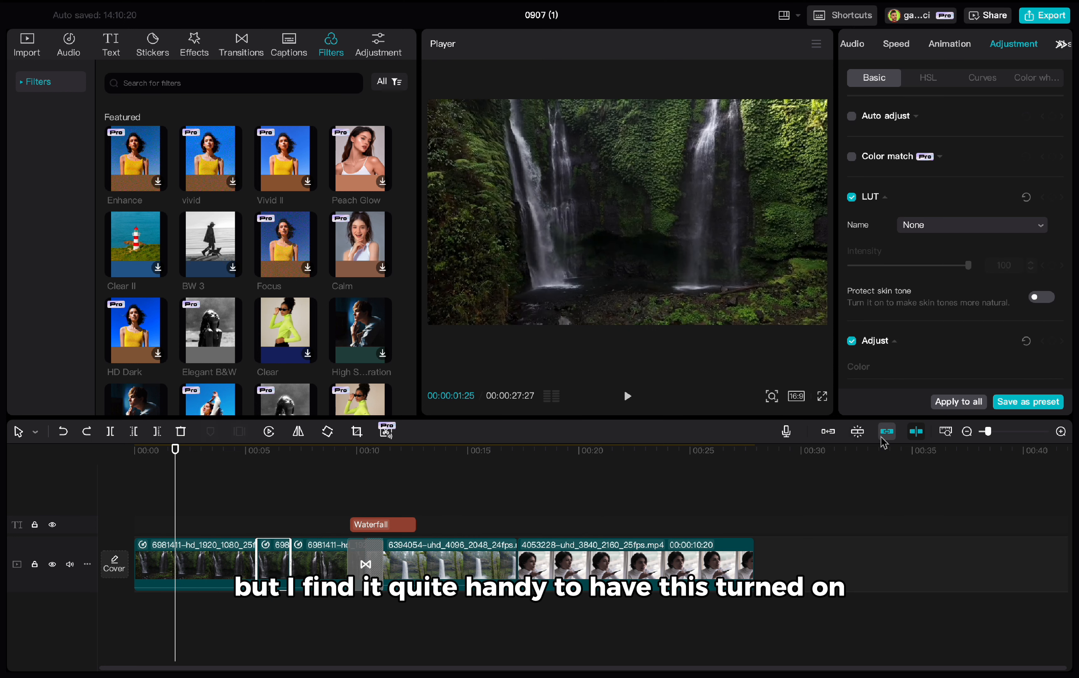
# Turn the main track magnet back on and split the first waterfall clip at 00:00:03:12, leaving the part before the cut selected.
pyautogui.click(829, 432)
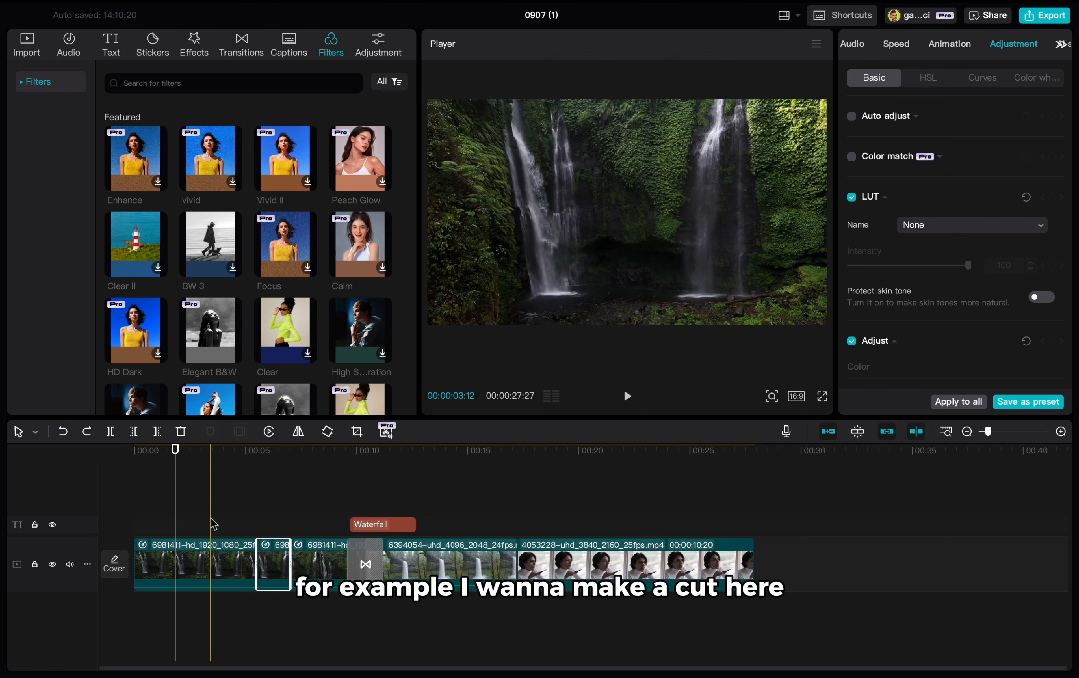
pyautogui.press('q')
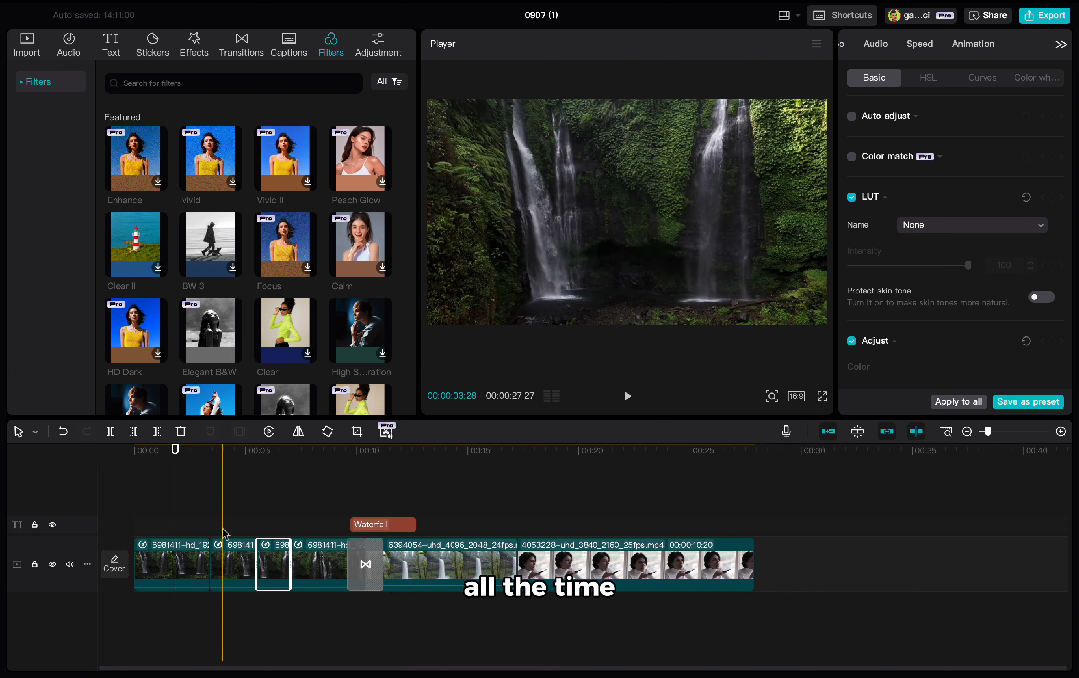
pyautogui.click(199, 538)
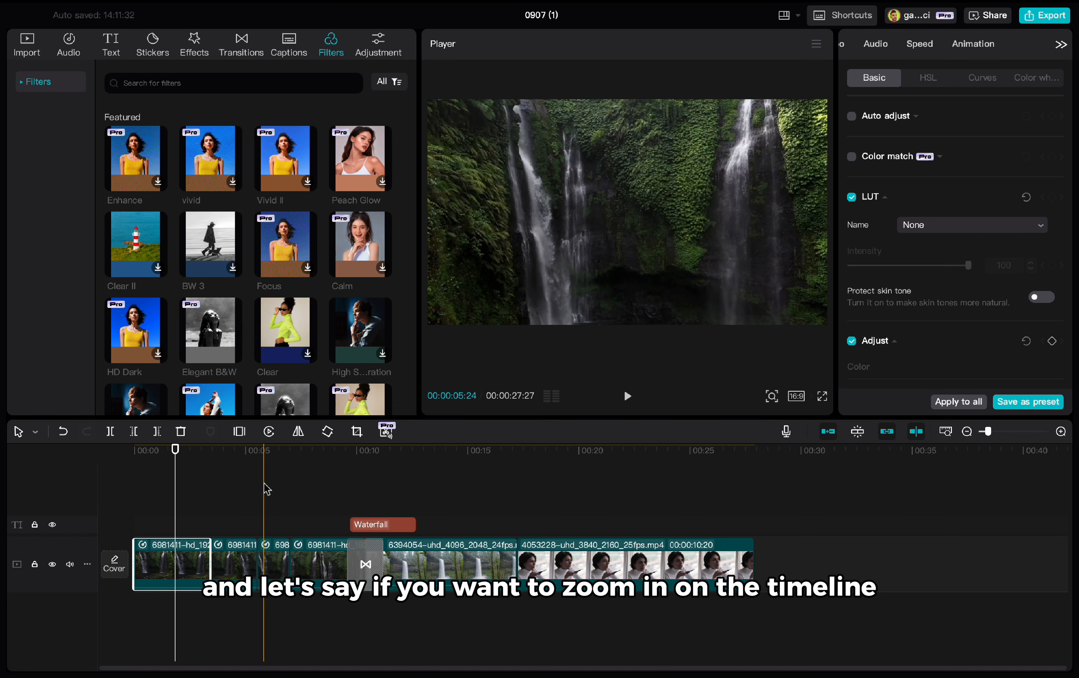
# Zoom in on the timeline in stages to examine the waterfall clip segments, then try zooming out one level and back in.
pyautogui.moveTo(988, 431); pyautogui.dragTo(996, 431)
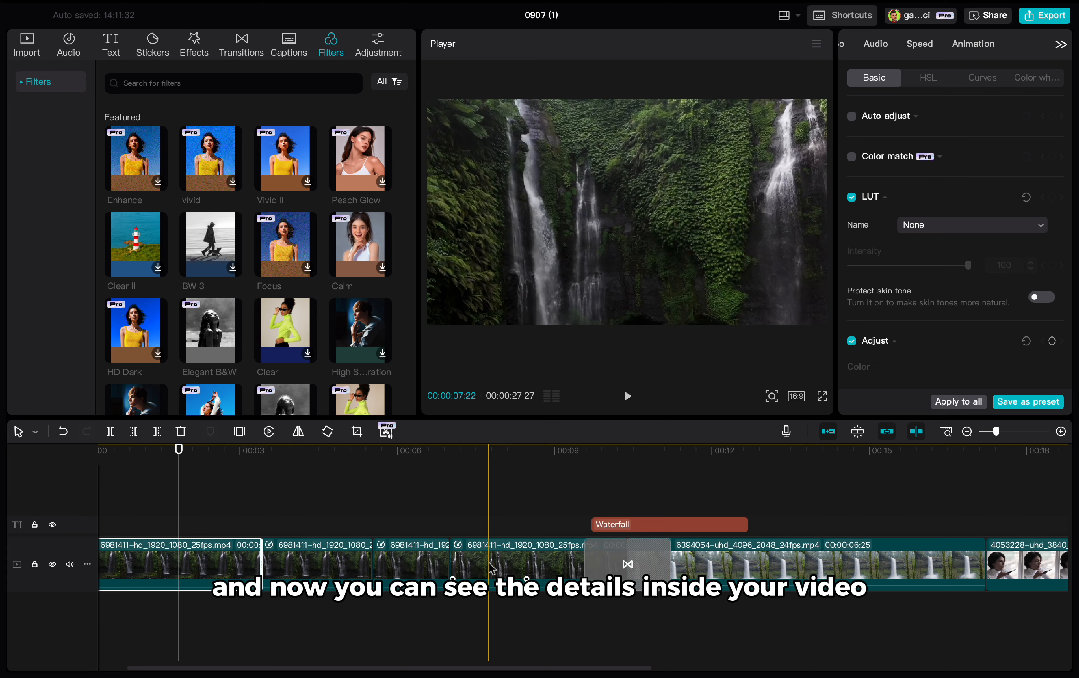
pyautogui.hscroll(-2, 489, 563)
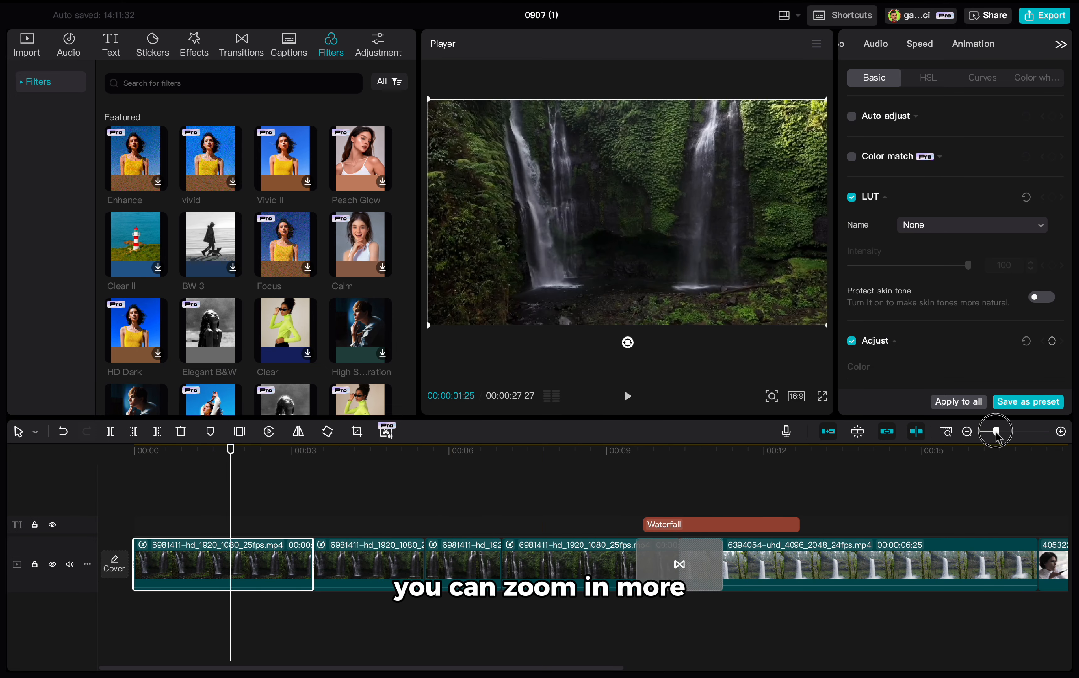
pyautogui.moveTo(995, 431); pyautogui.dragTo(1012, 431)
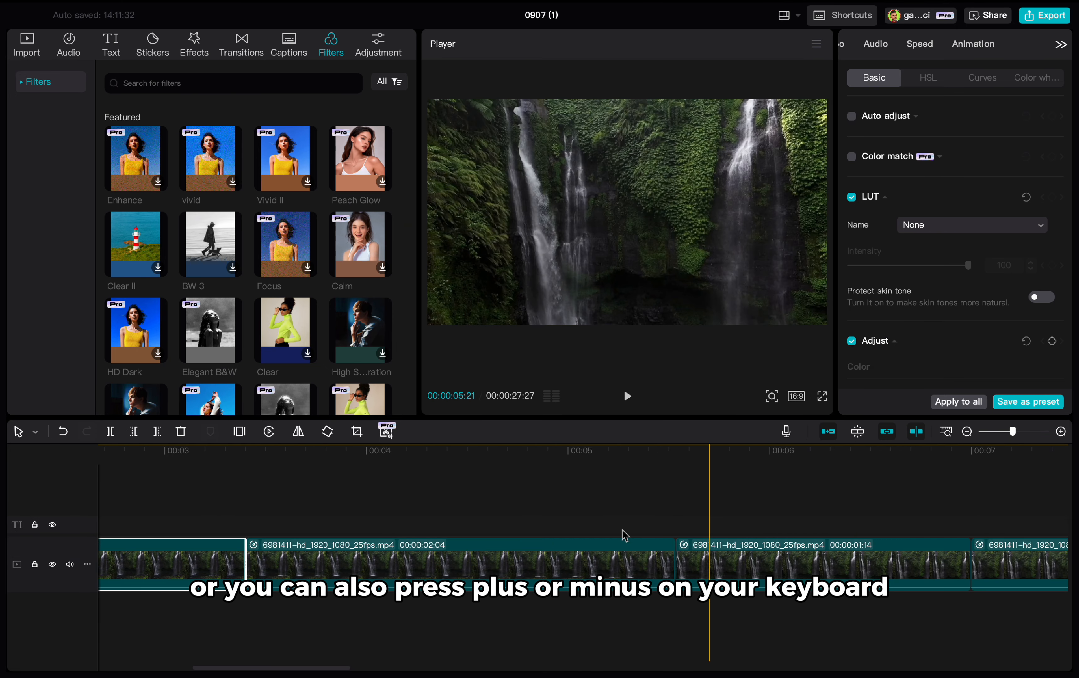
pyautogui.hscroll(-3, 626, 534)
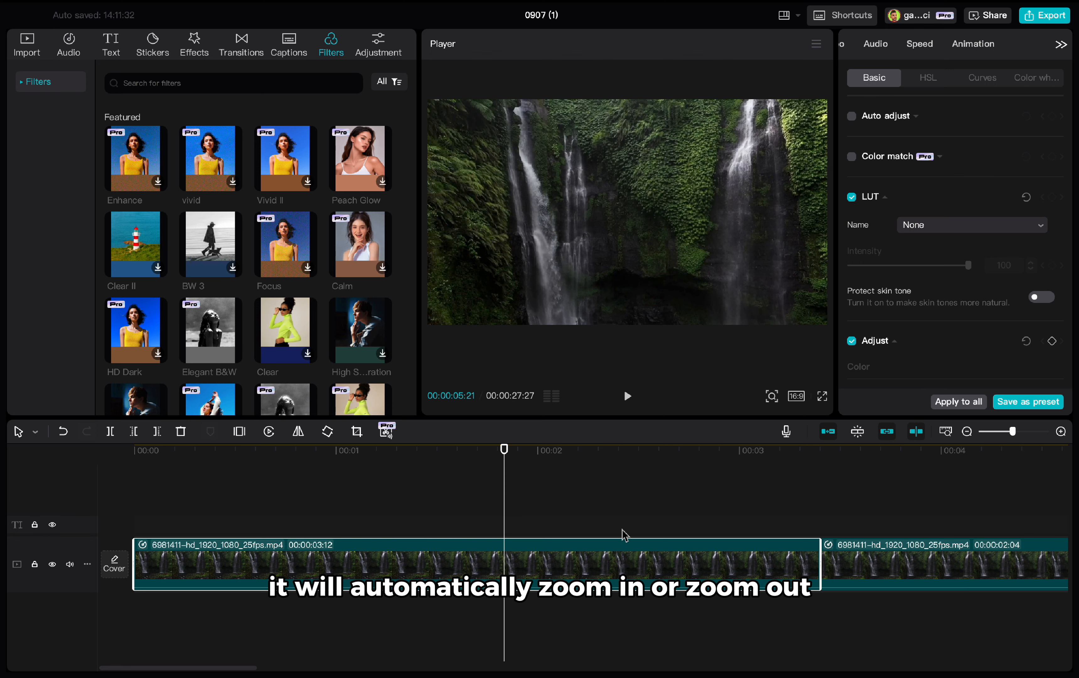
pyautogui.hotkey('ctrl', '-')
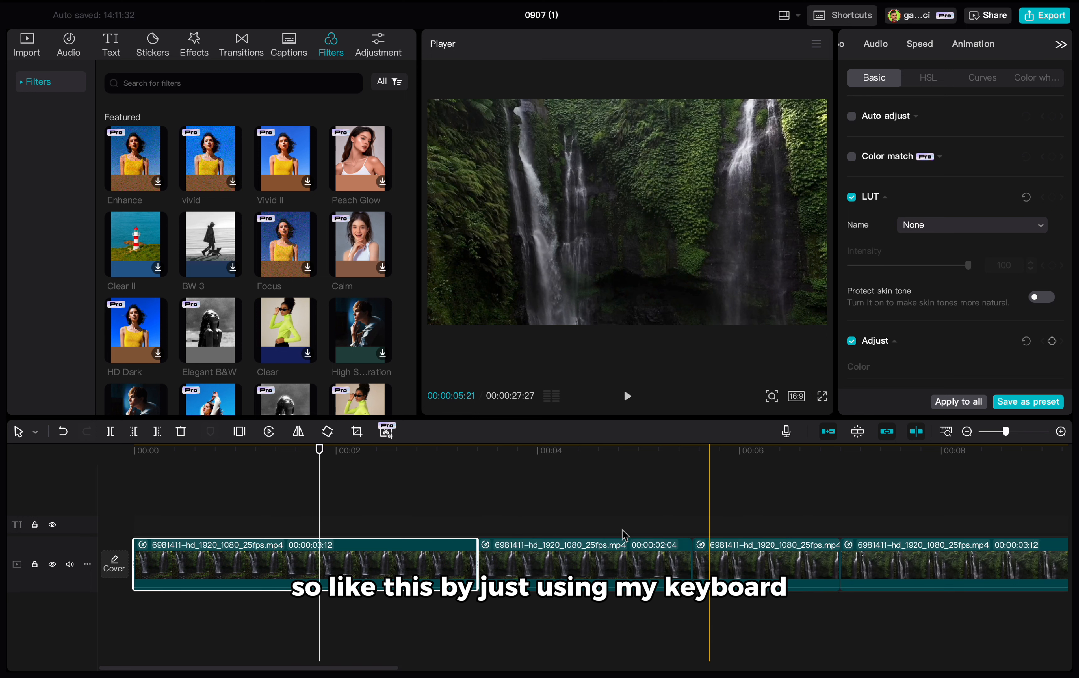
pyautogui.hotkey('ctrl', '+')
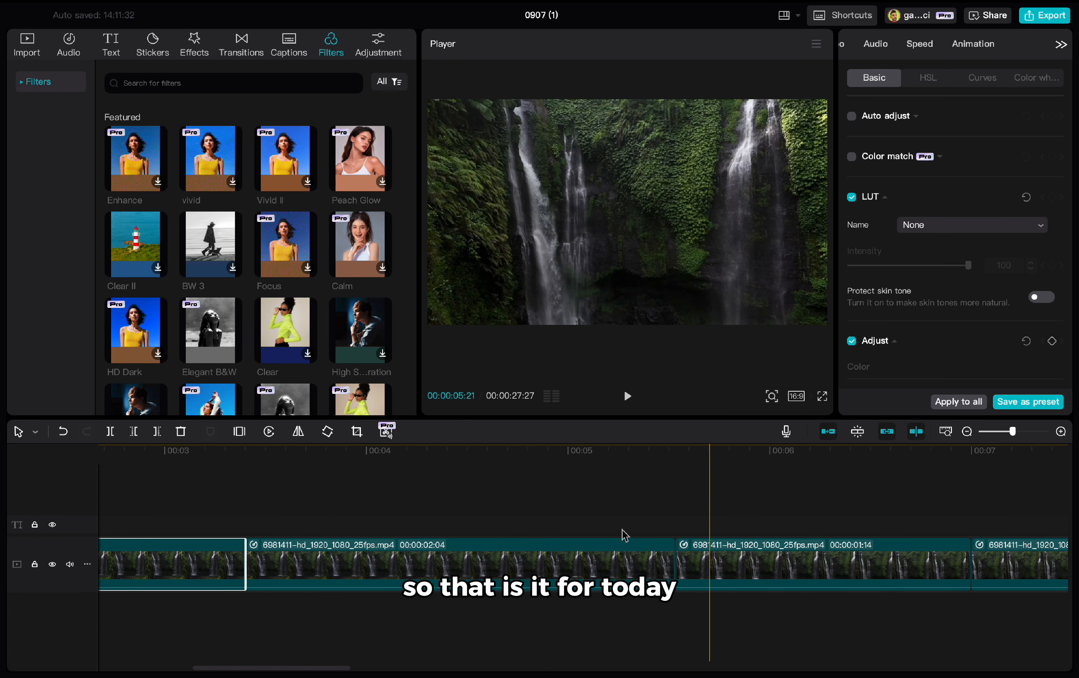
pyautogui.hscroll(-10, 624, 535)
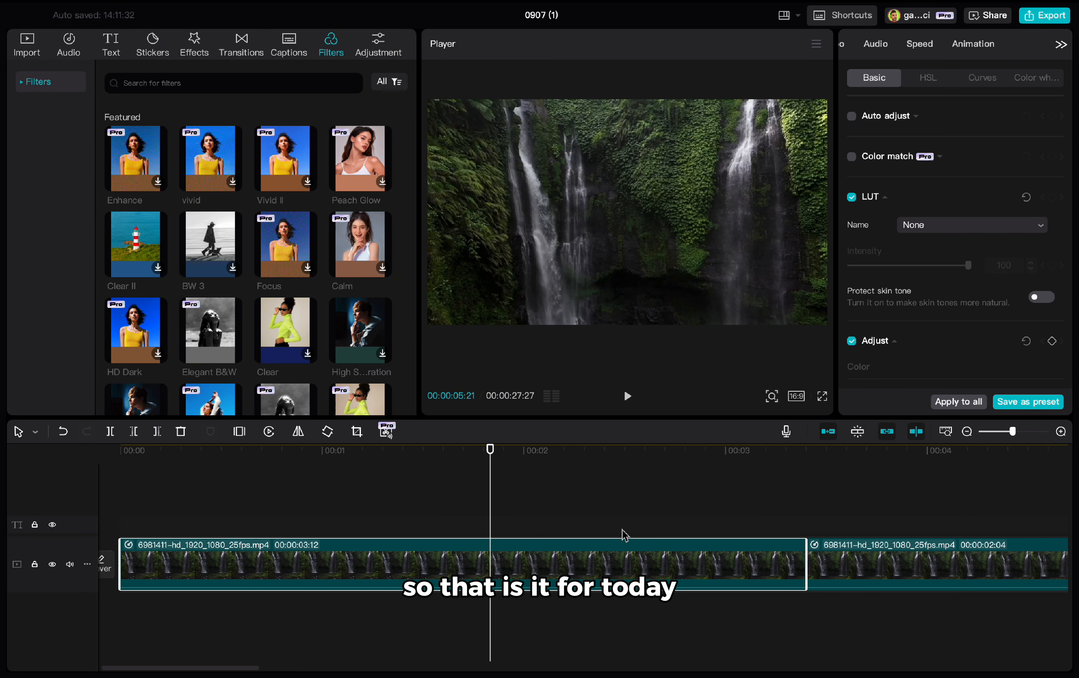